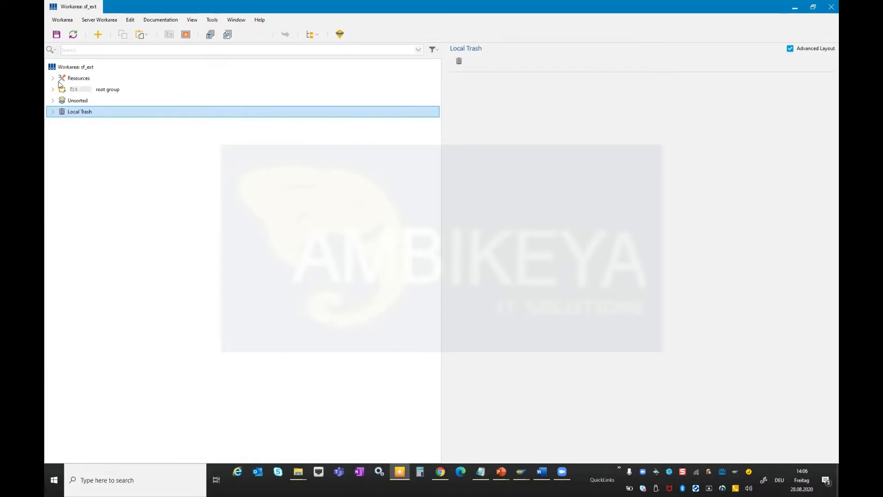
Expand Resources and Application Profiles in the workarea and browse the list of application profiles.
click(52, 80)
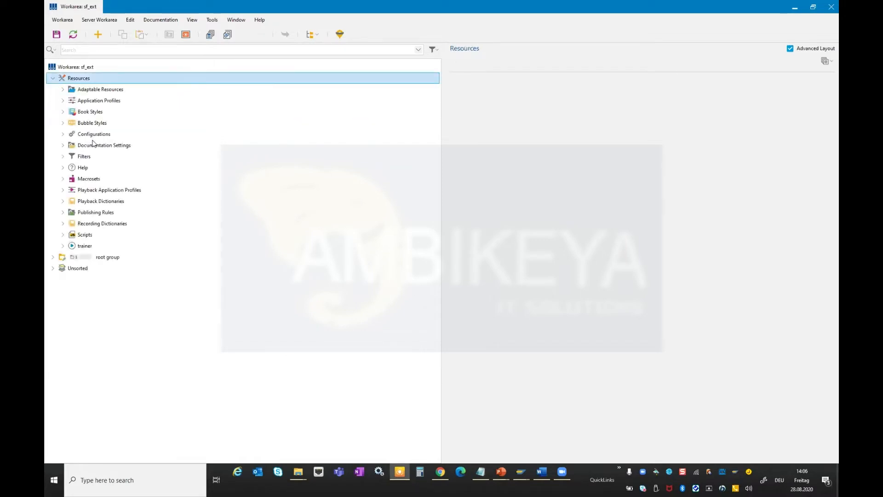
click(94, 101)
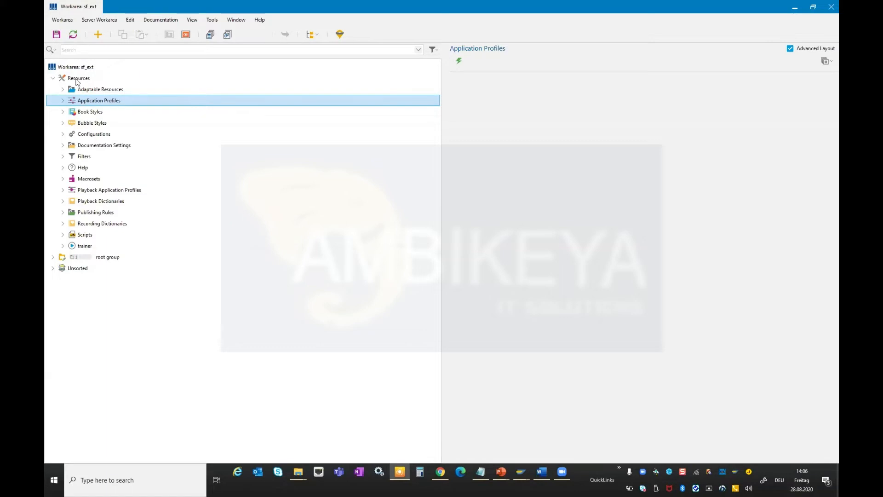
click(63, 100)
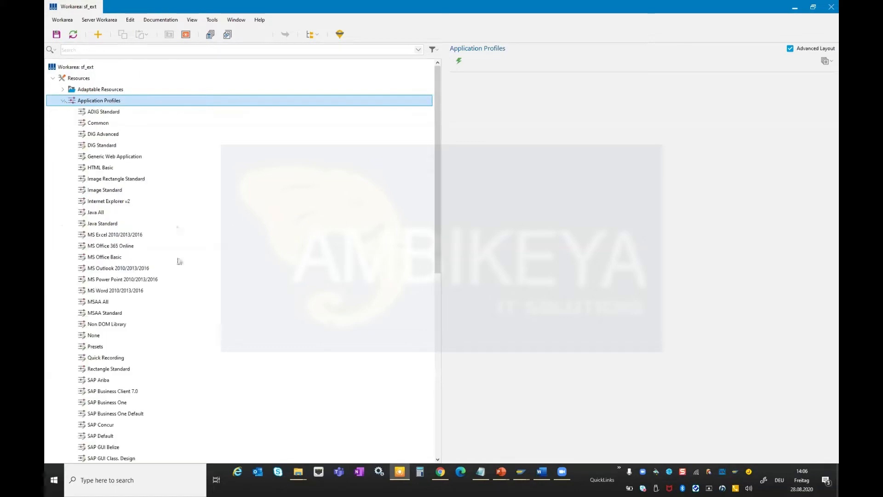
scroll(179, 261, down, 8)
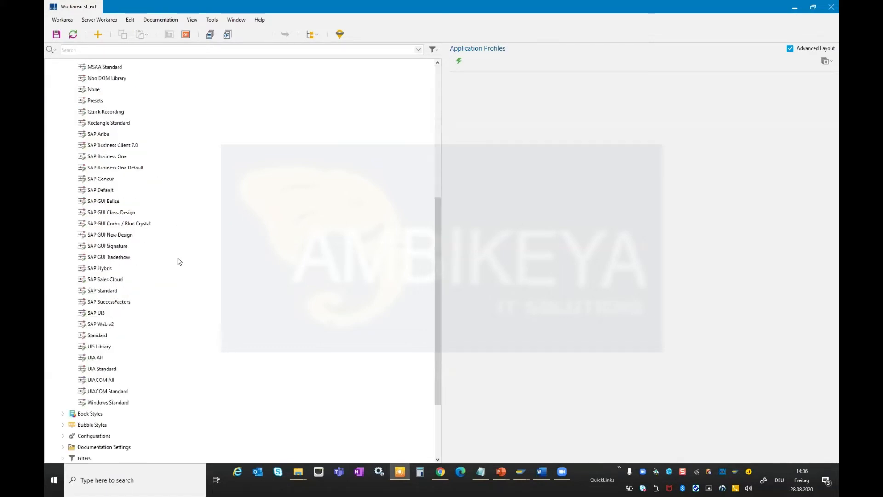
scroll(179, 261, up, 8)
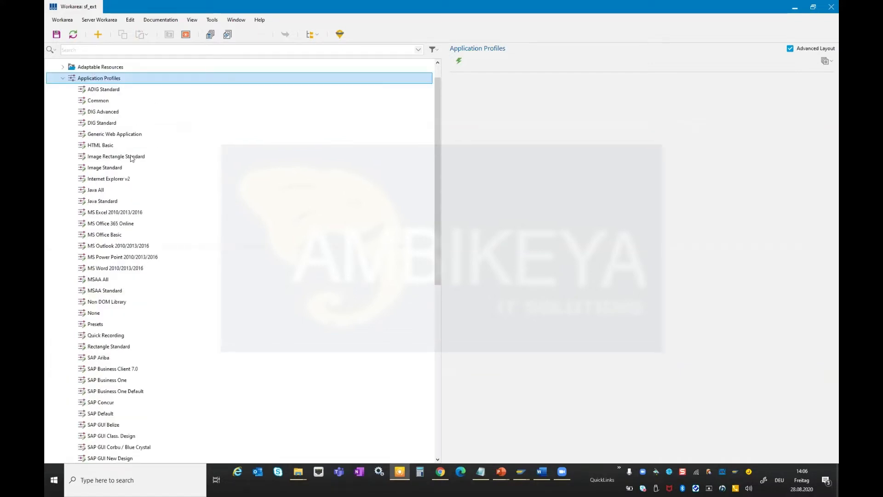
Compare the basic properties of the Generic Web Application, SAP Web v2 and Standard application profiles.
click(123, 136)
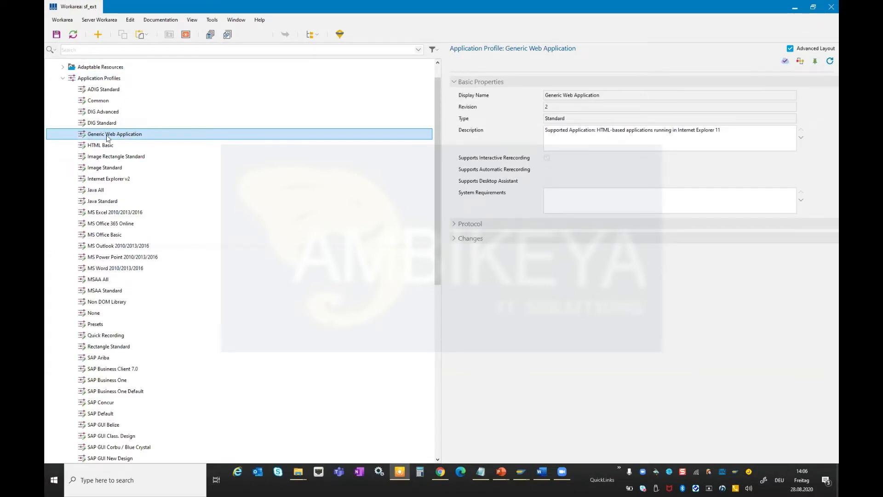
scroll(169, 345, down, 3)
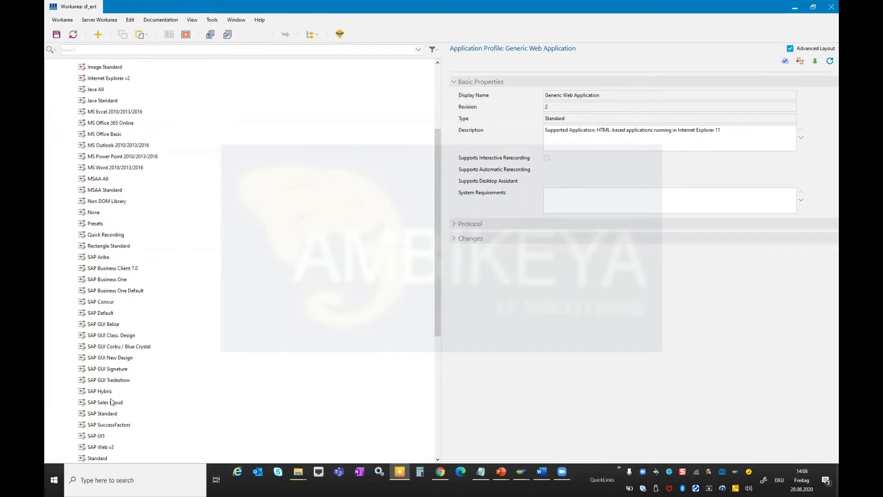
click(102, 450)
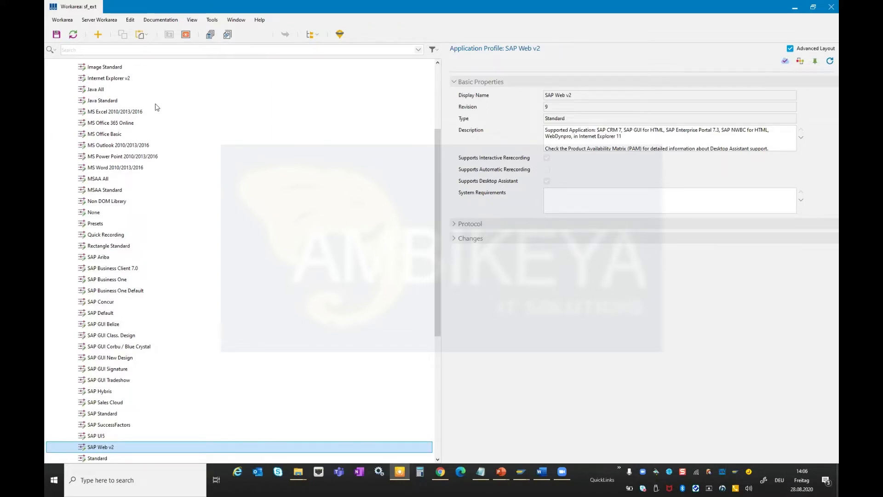
scroll(146, 123, up, 4)
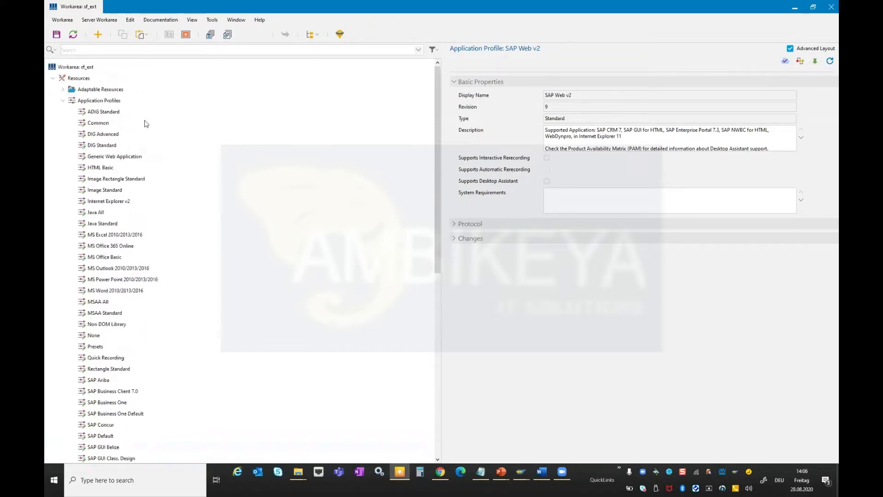
click(115, 156)
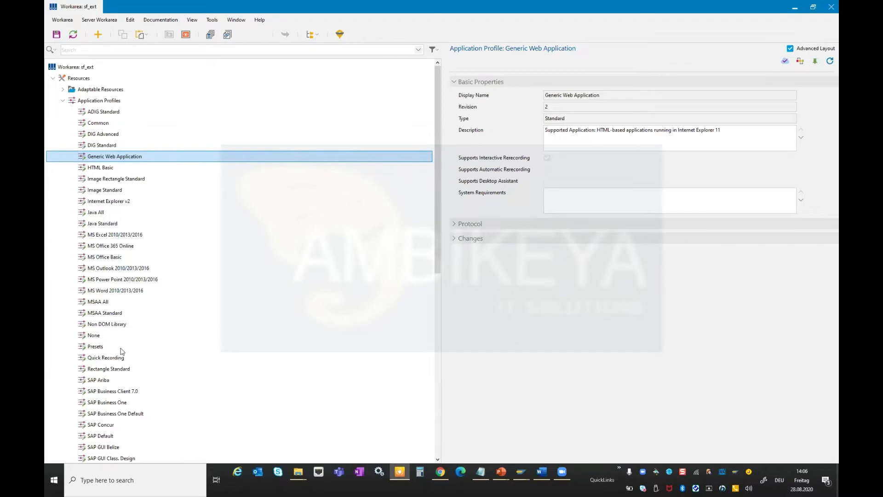
scroll(158, 312, down, 6)
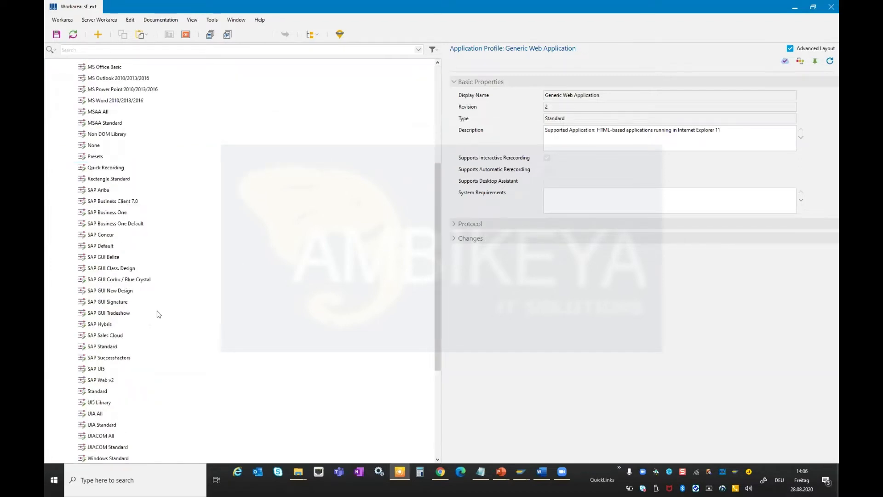
click(105, 392)
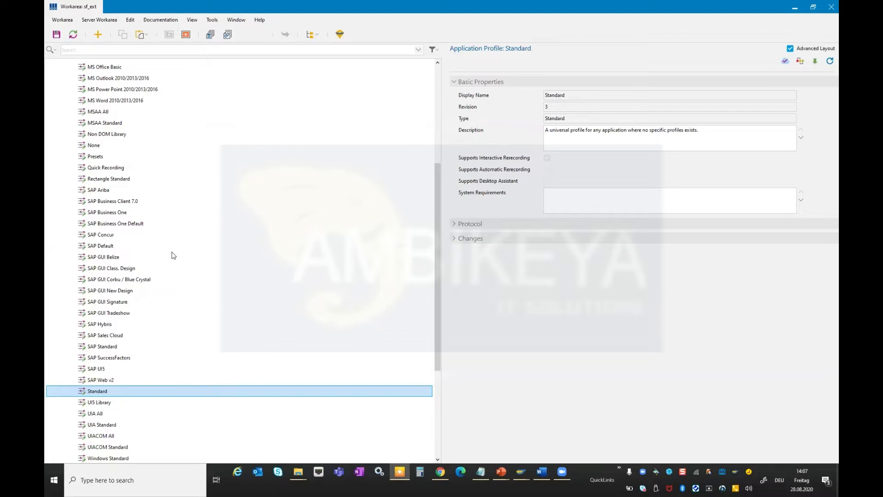
Scroll back through the profile list and reselect the Generic Web Application profile.
scroll(174, 253, up, 3)
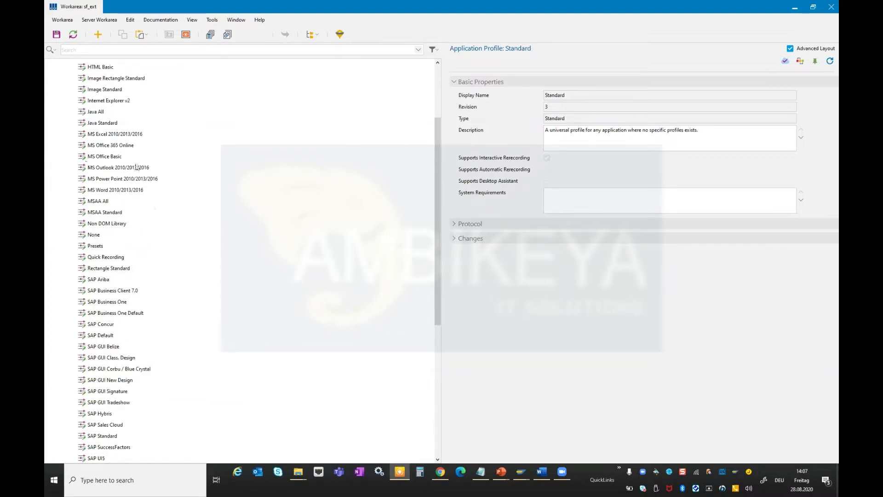
scroll(148, 208, down, 2)
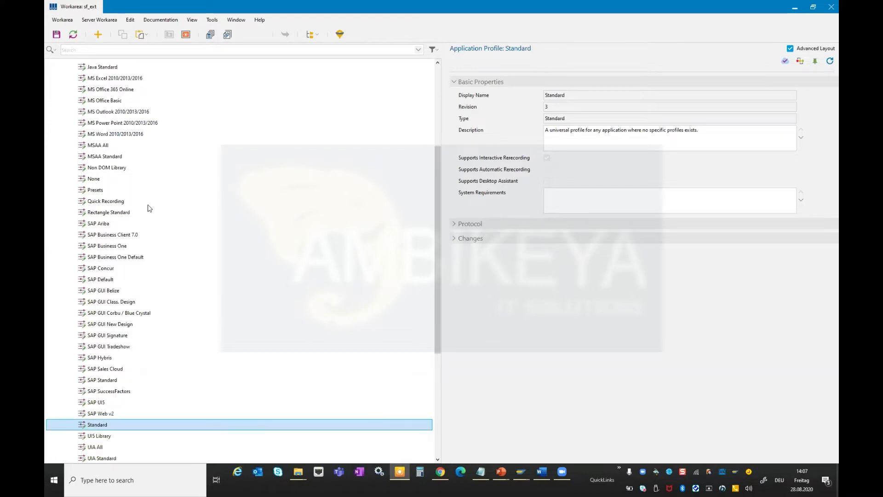
scroll(149, 208, down, 4)
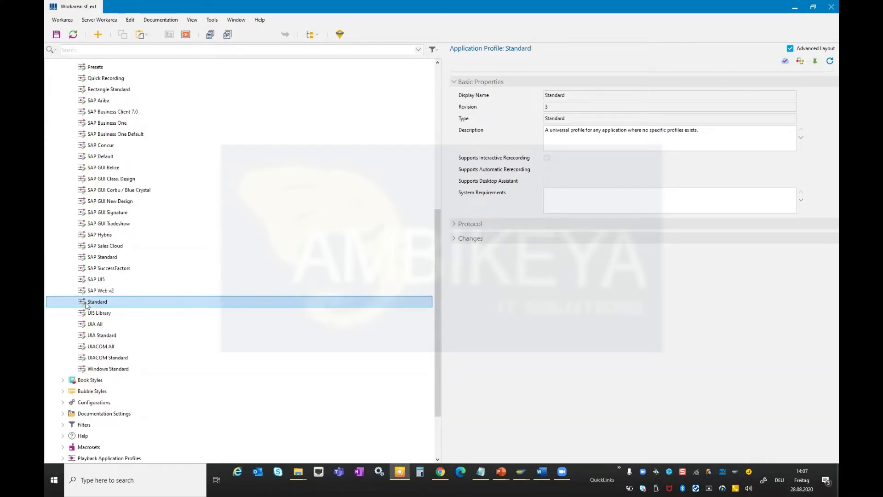
scroll(156, 307, up, 3)
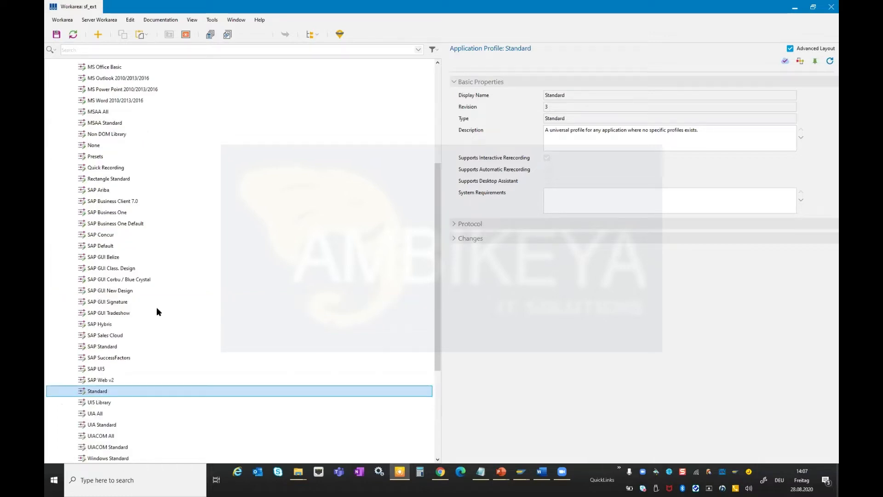
scroll(157, 308, up, 7)
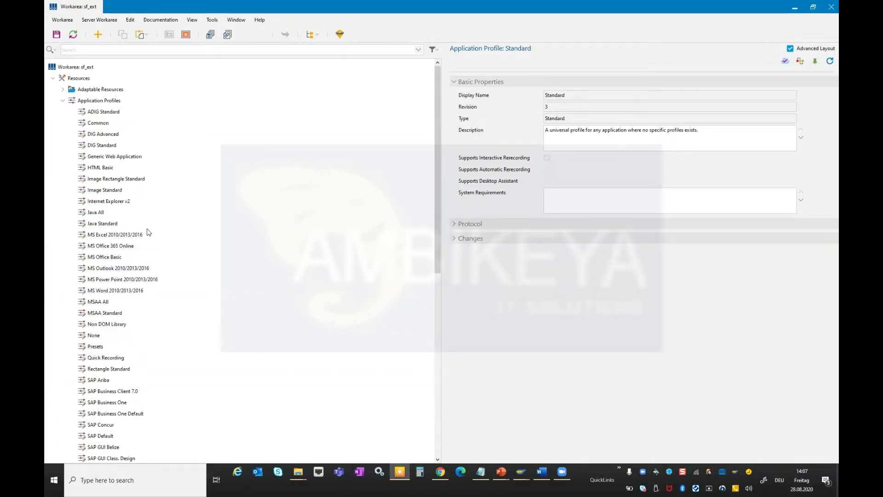
click(126, 157)
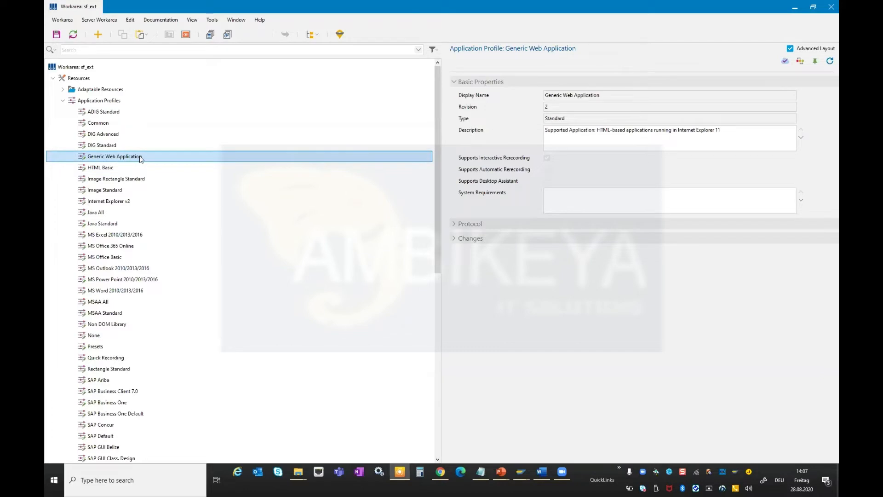
Examine the Generic Web Application profile's context menu, revision and description, and widen the properties pane.
right_click(141, 160)
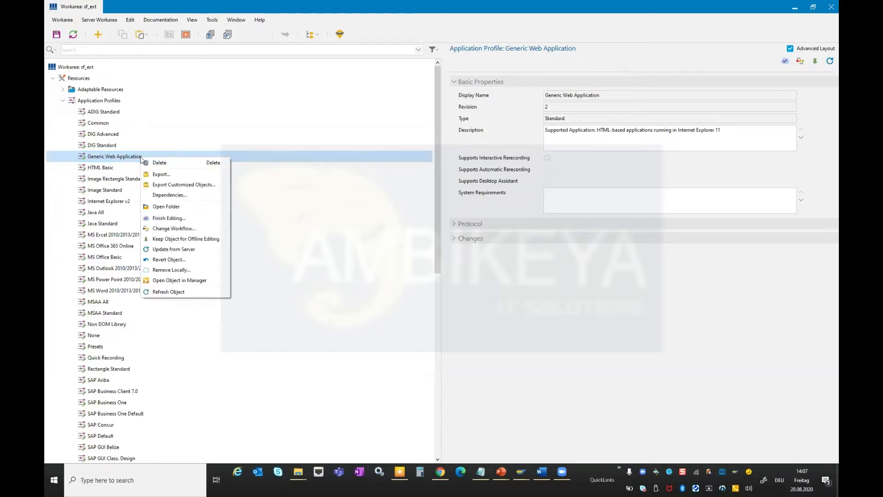
click(98, 157)
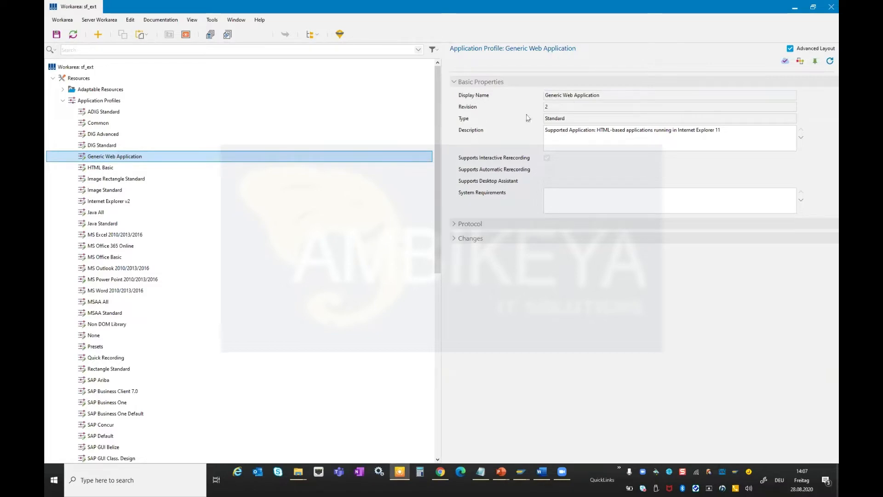
click(551, 107)
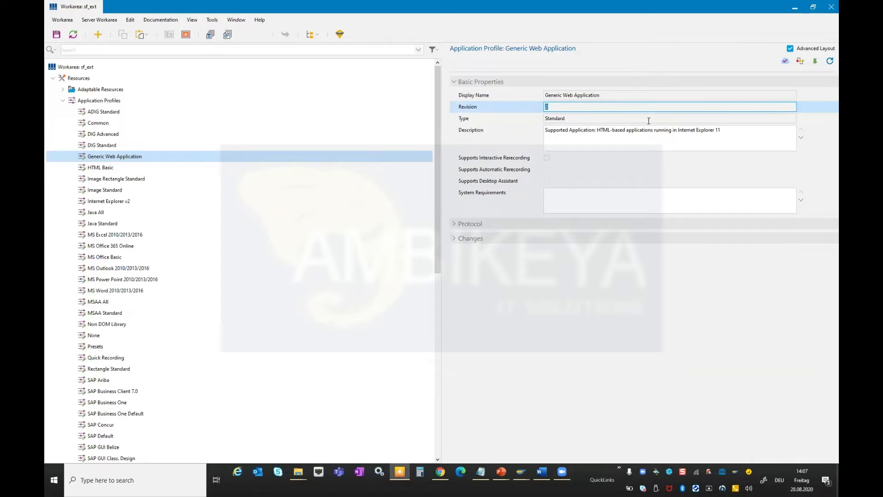
drag(593, 132, 715, 135)
click(715, 135)
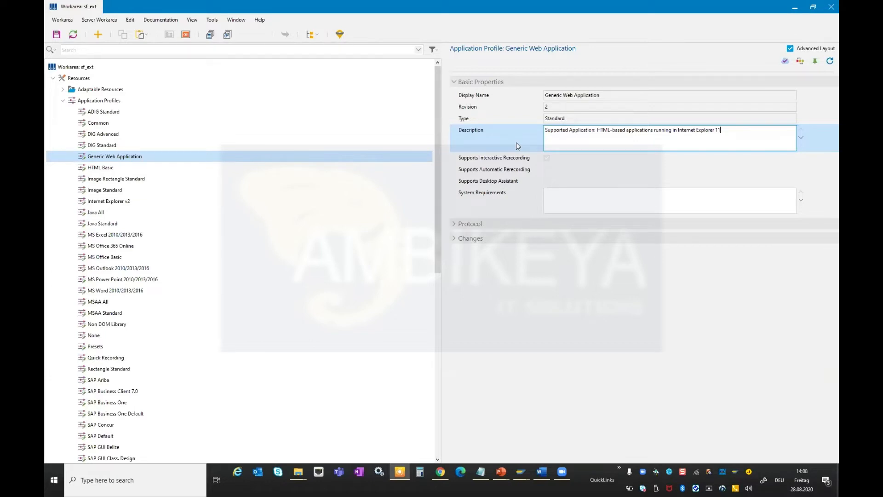
drag(442, 244, 367, 255)
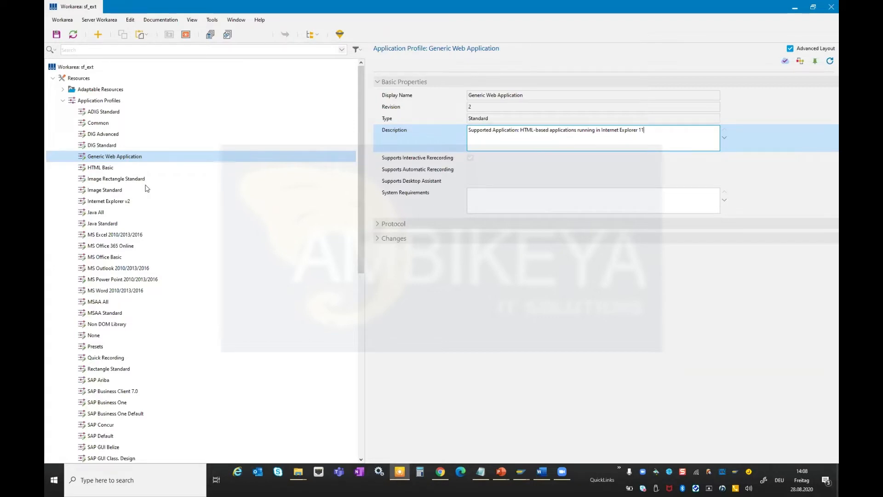
Open the Generic Web Application profile's folder in File Explorer and select its XML and script files.
right_click(136, 157)
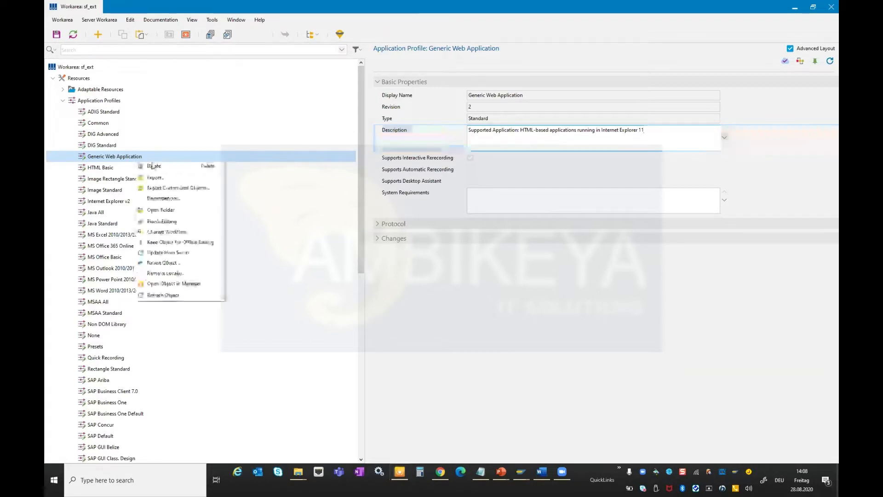
click(170, 210)
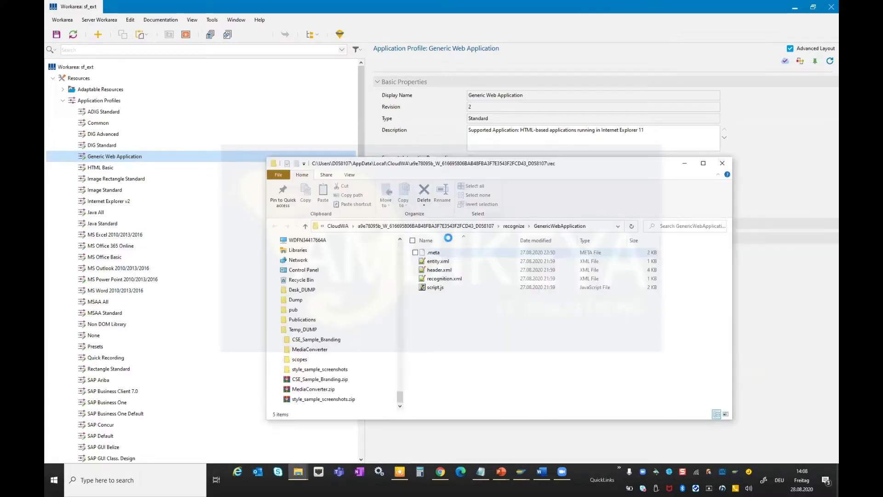
drag(459, 166, 446, 108)
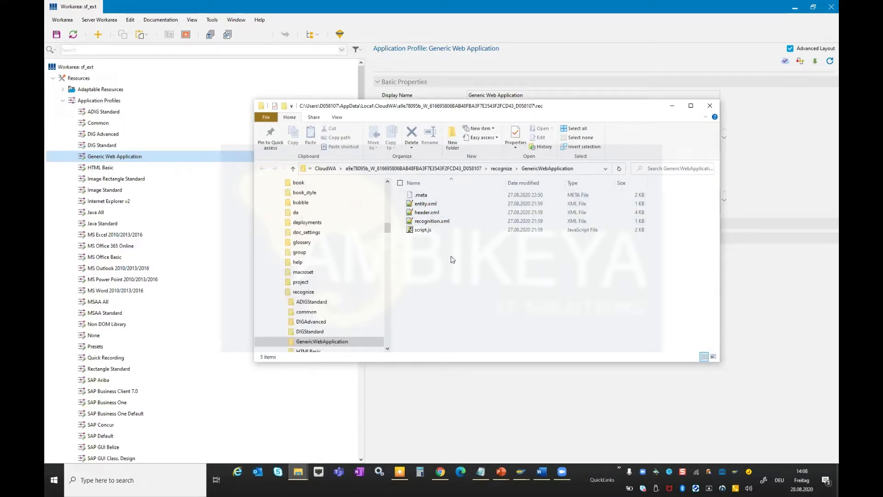
drag(426, 216, 424, 205)
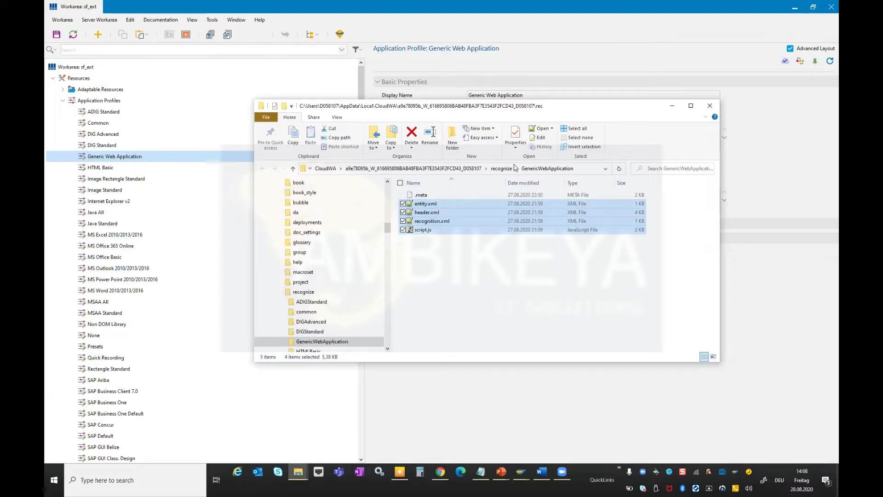
drag(470, 110, 472, 288)
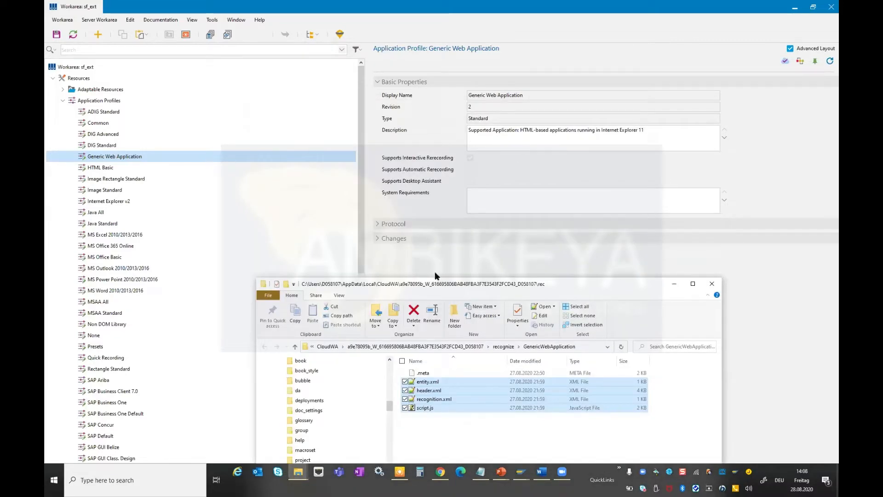
drag(432, 282, 451, 90)
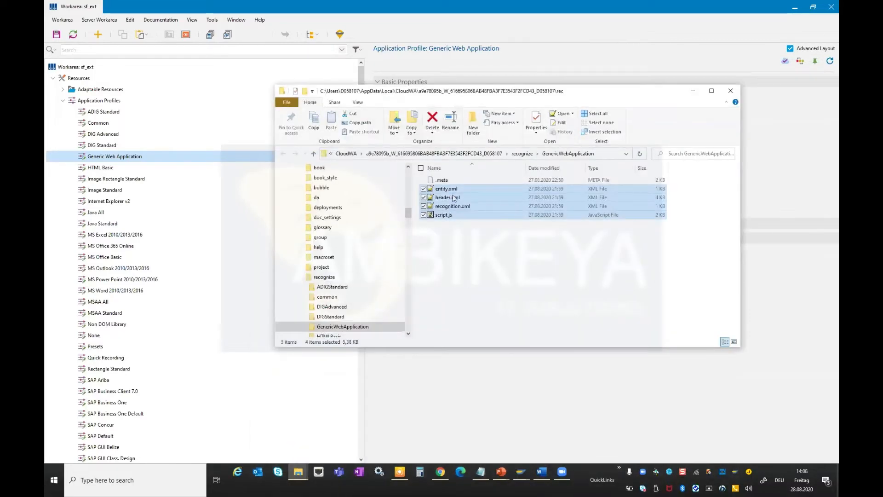
Open the Generic Web Application profile's header.xml in Notepad++ and close all other editor tabs.
click(453, 198)
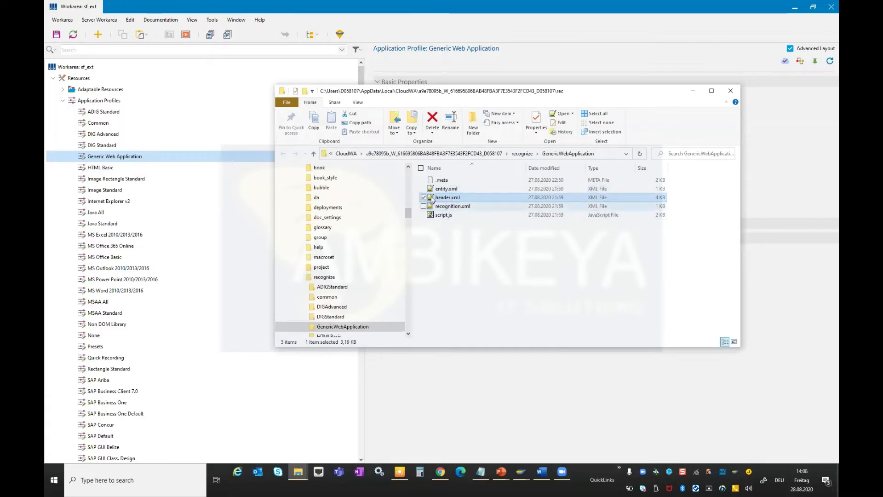
click(449, 217)
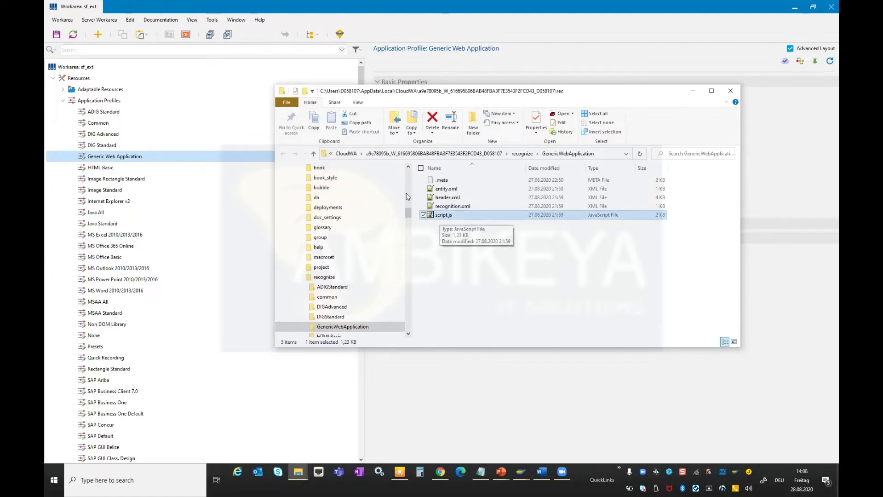
click(457, 208)
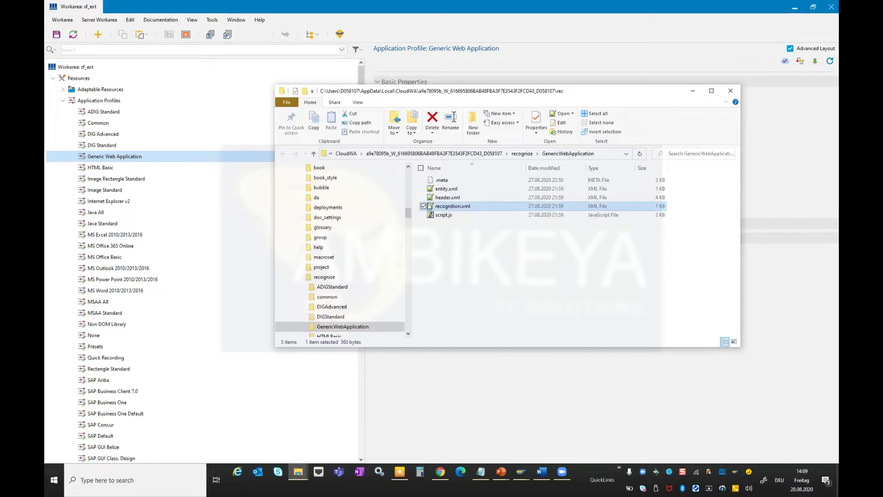
click(461, 197)
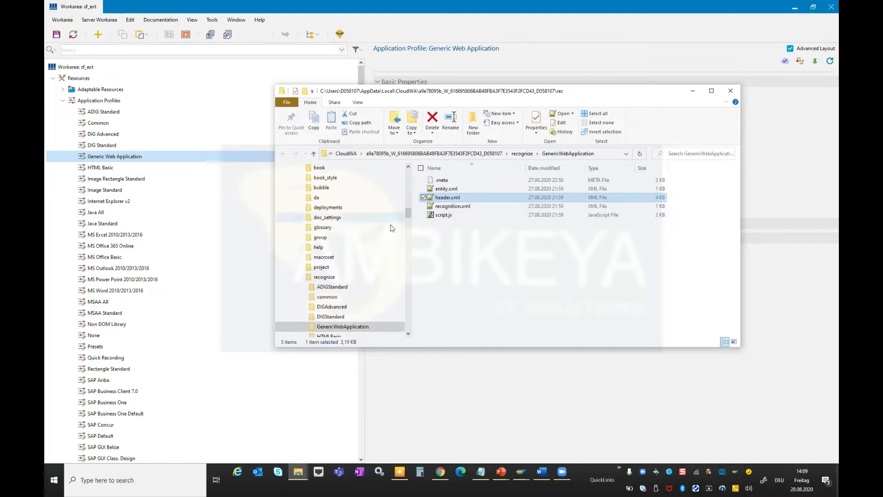
double_click(457, 198)
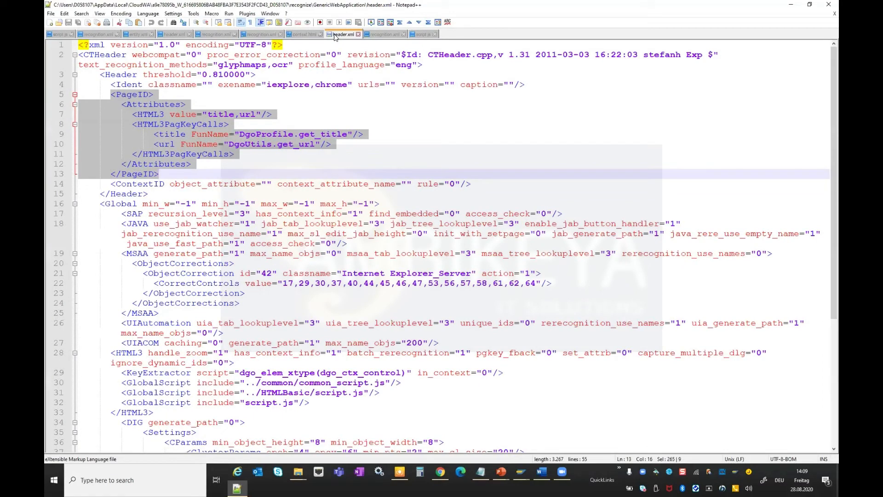
right_click(336, 34)
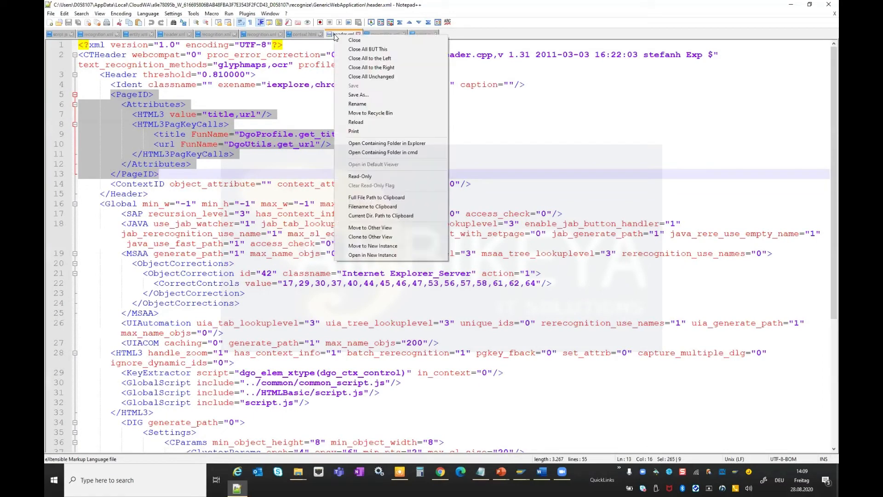
click(355, 50)
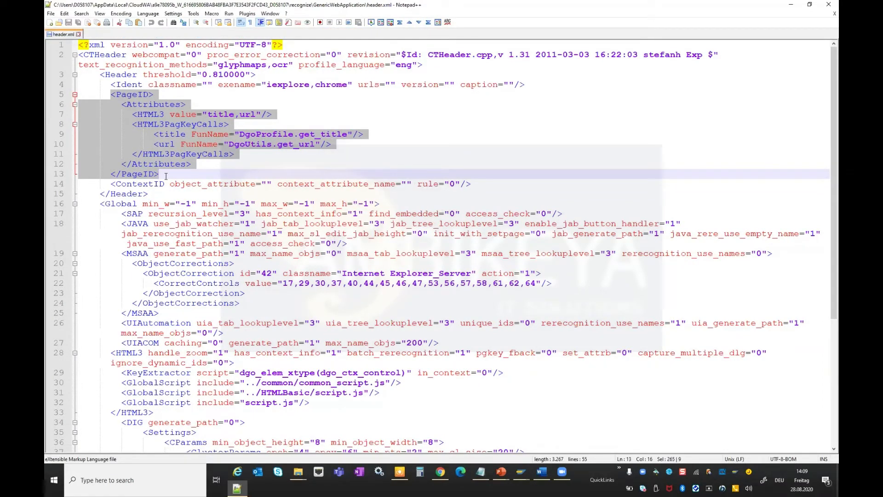
Examine the PageID attributes and HTML3PagKeyCalls section of header.xml.
click(178, 65)
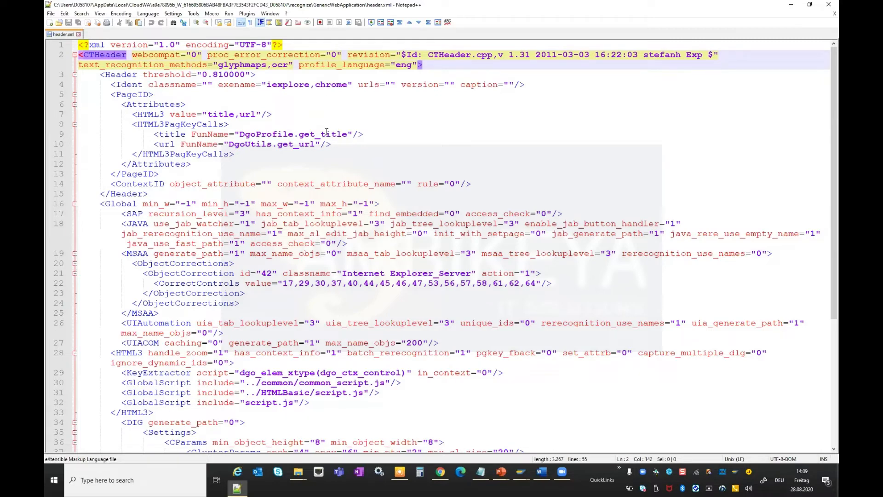
click(111, 94)
shift+click(164, 174)
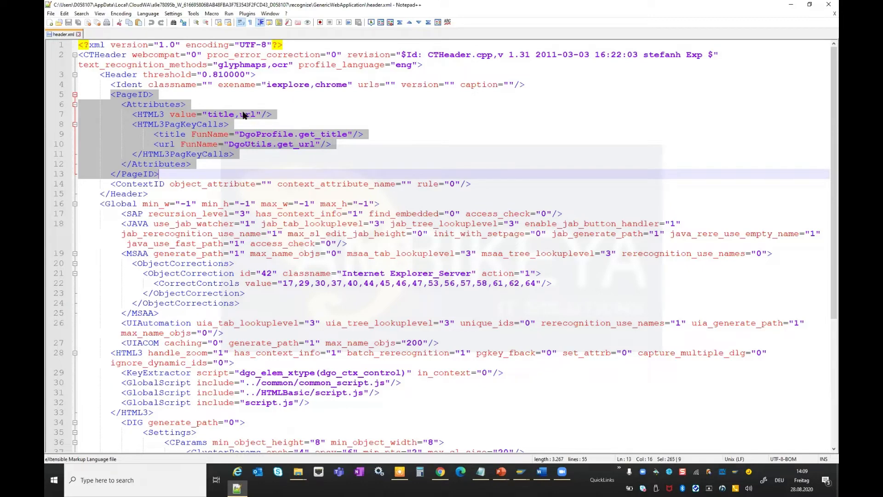
click(217, 124)
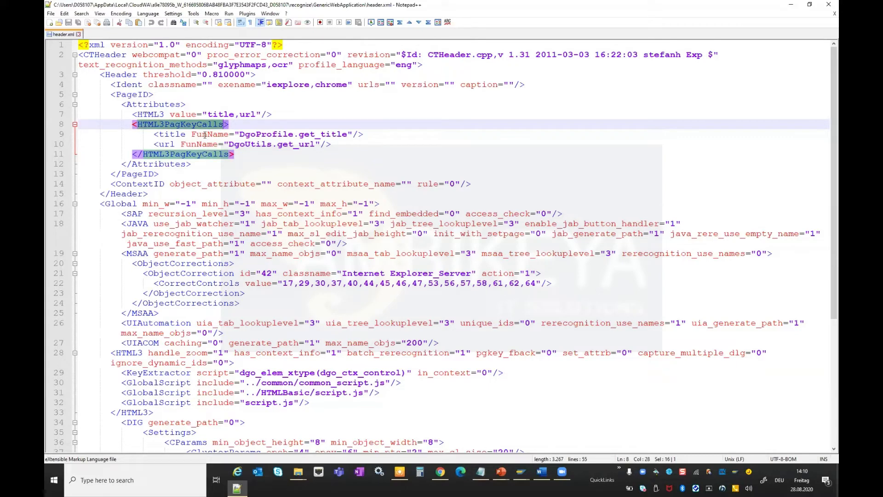
double_click(193, 134)
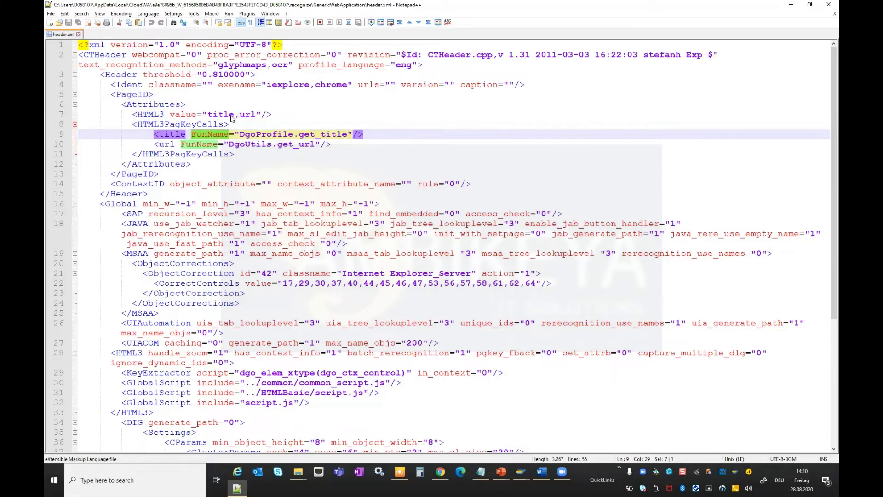
Open the profile's recognition.xml and examine its recognition template includes.
key(alt+Tab)
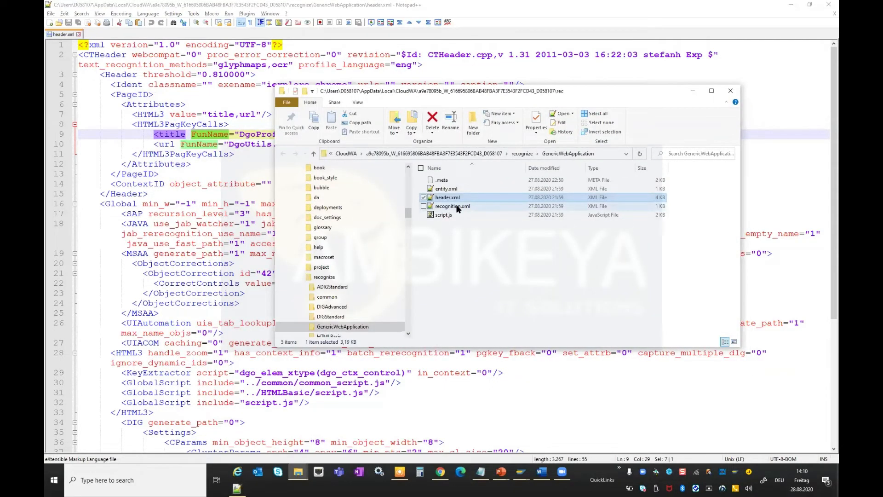
double_click(457, 206)
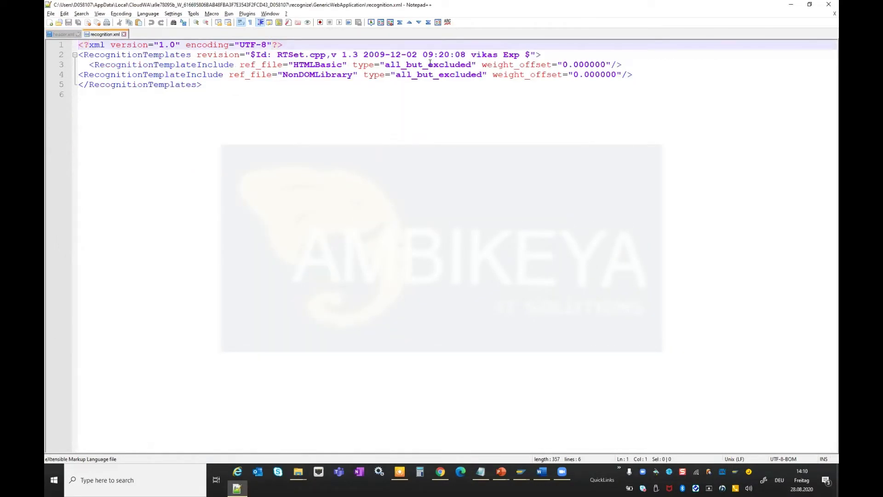
double_click(108, 65)
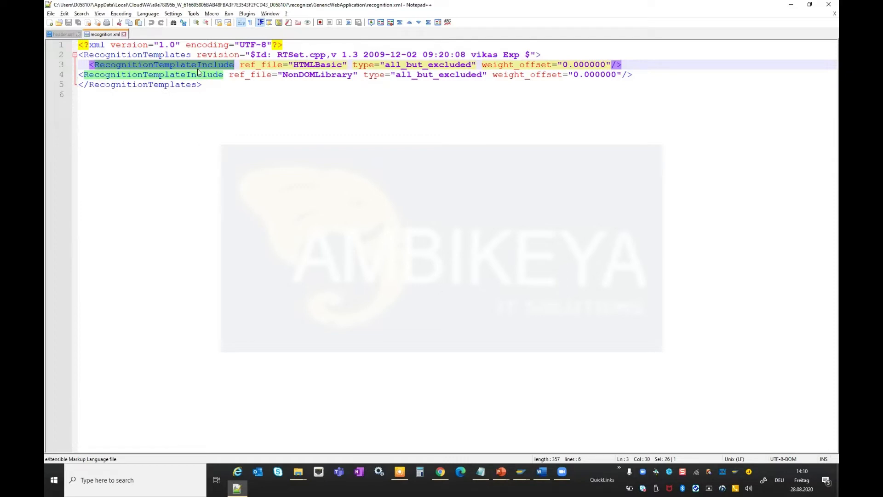
double_click(306, 65)
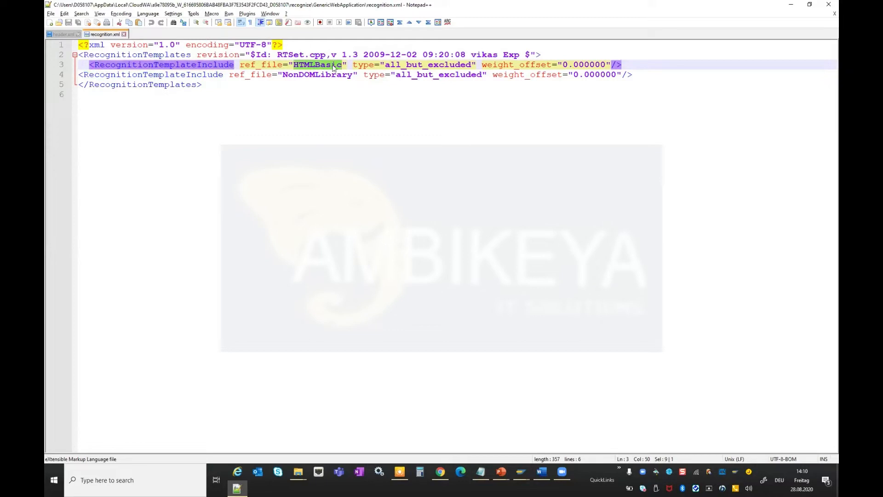
Select the HTML Basic profile and open its folder in File Explorer.
click(791, 8)
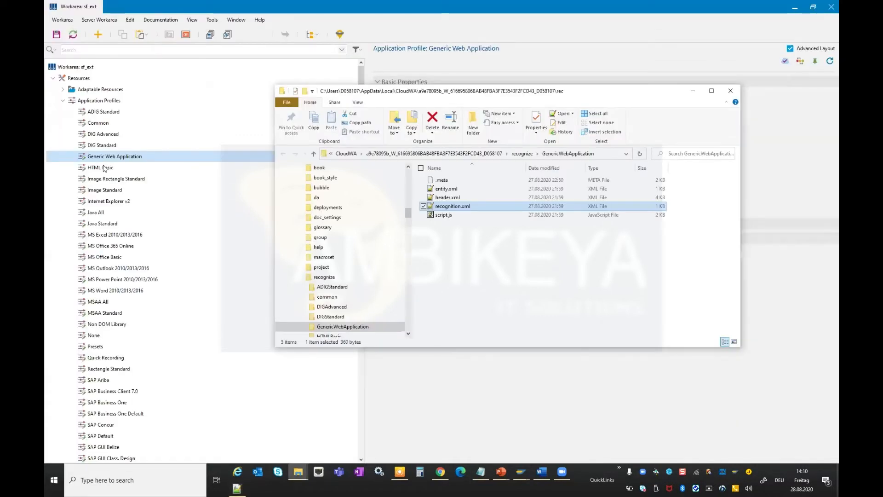
click(105, 169)
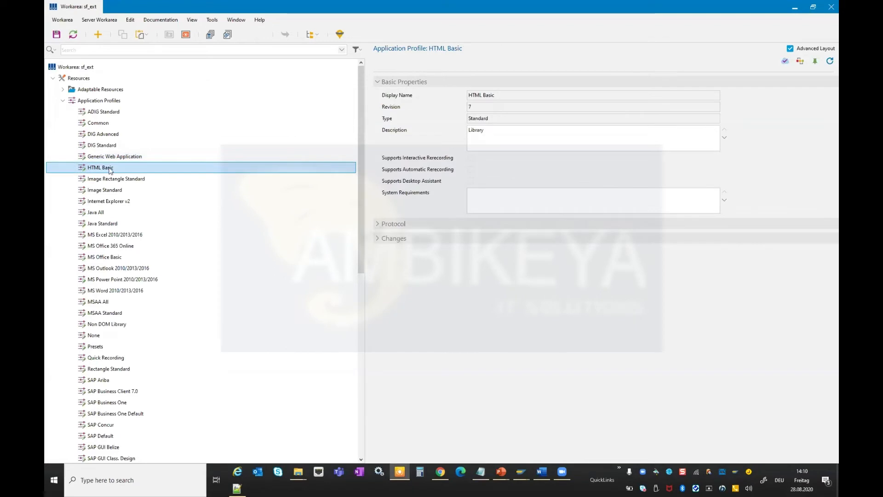
right_click(120, 170)
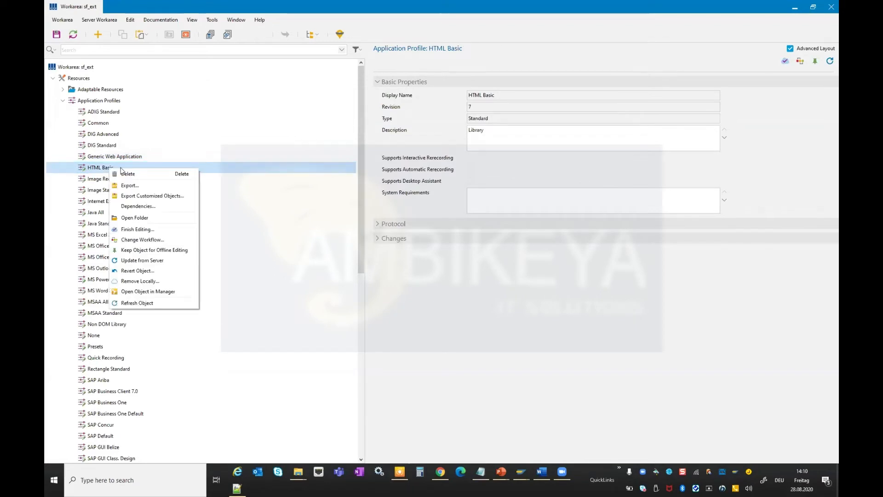
click(138, 217)
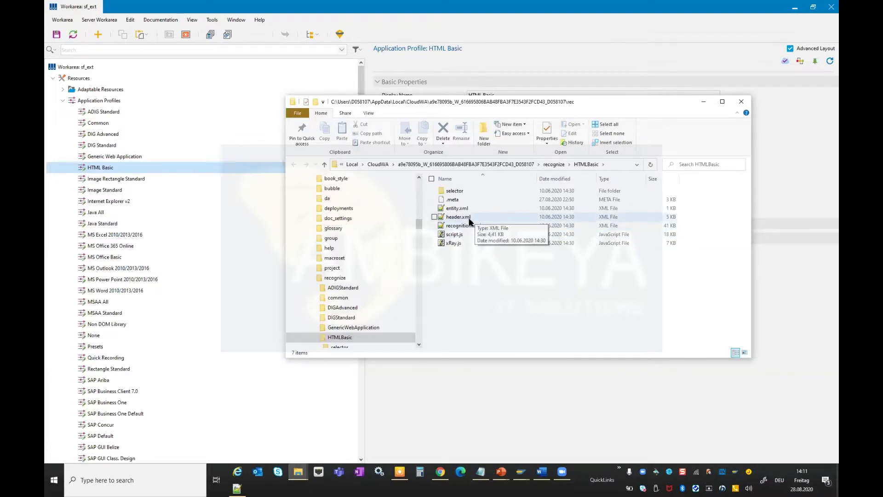
Open the HTML Basic profile's recognition.xml in the editor to review it.
click(464, 227)
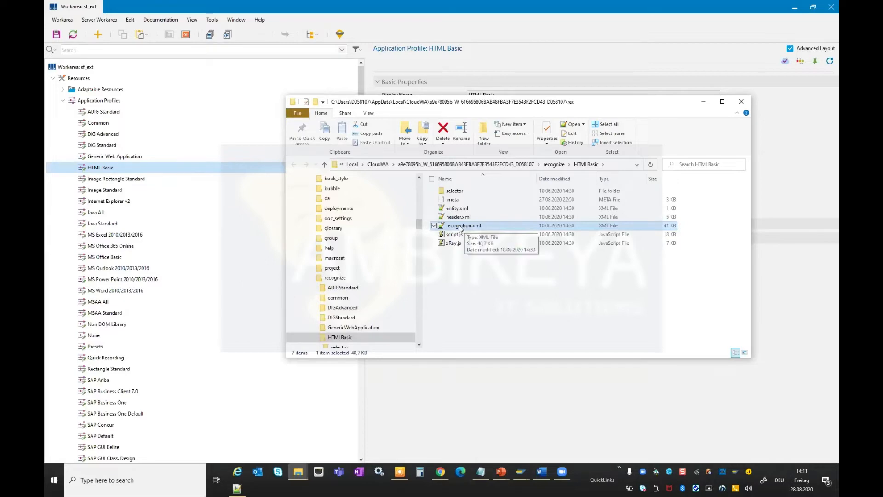
double_click(460, 228)
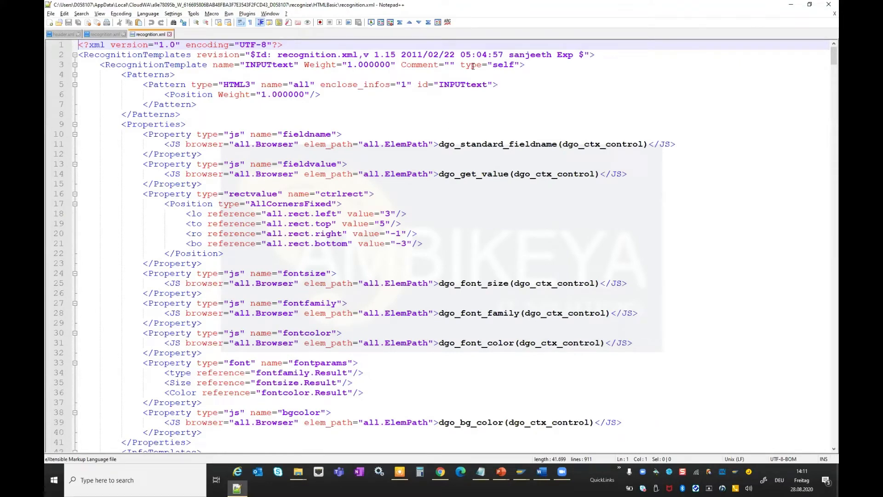
click(828, 4)
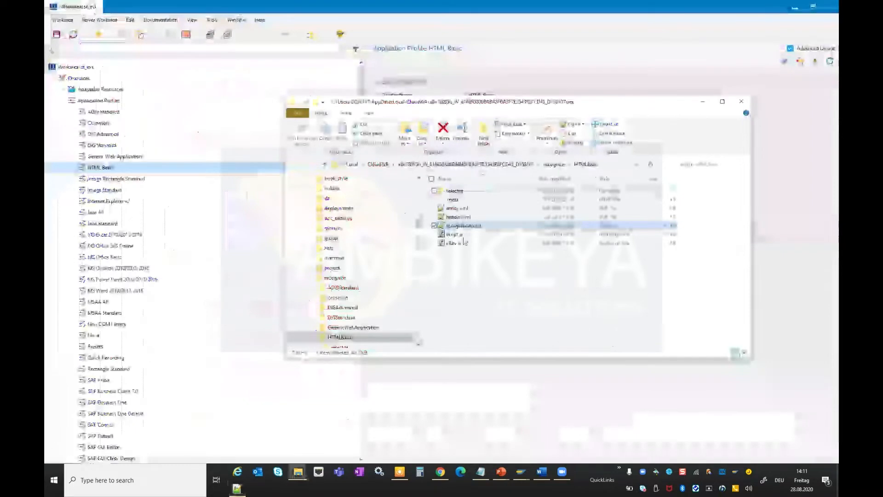
Open HTML Basic's script.js with Notepad++ and scroll through its code.
click(454, 234)
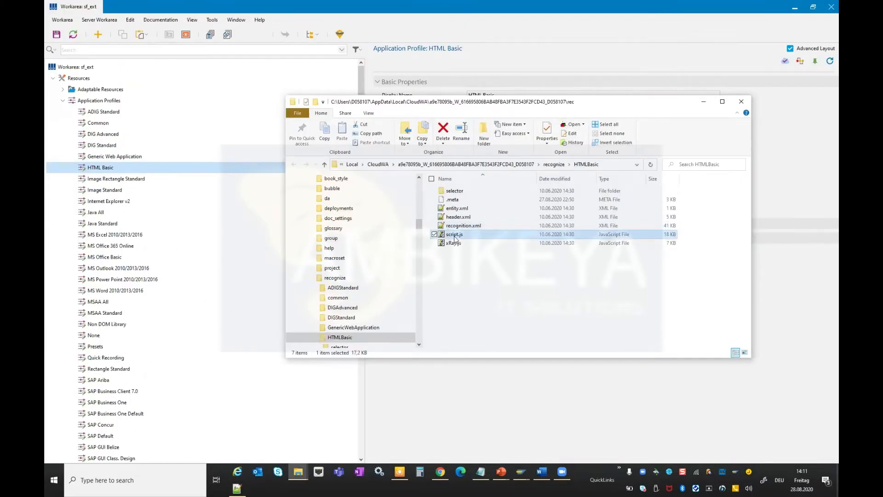
right_click(455, 237)
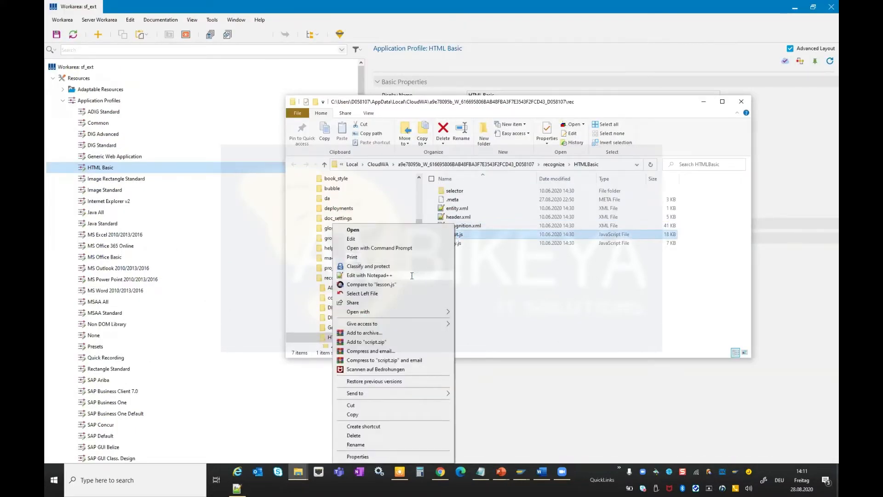
click(412, 275)
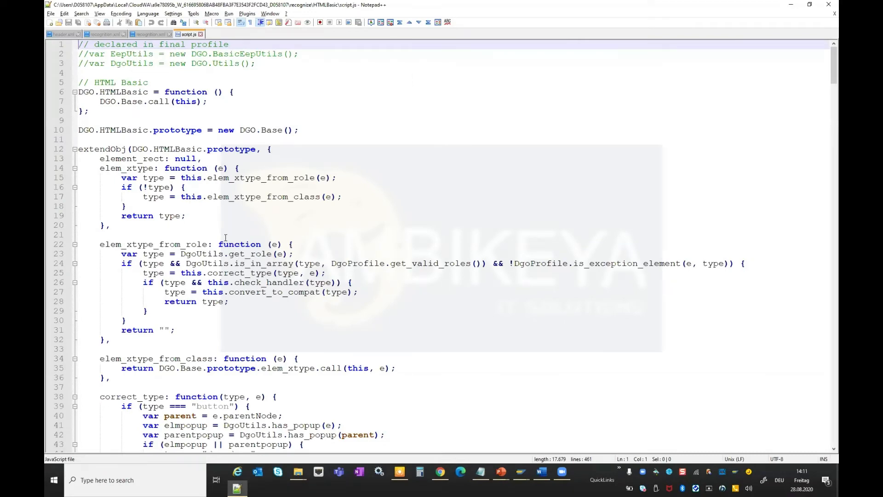
scroll(226, 237, down, 7)
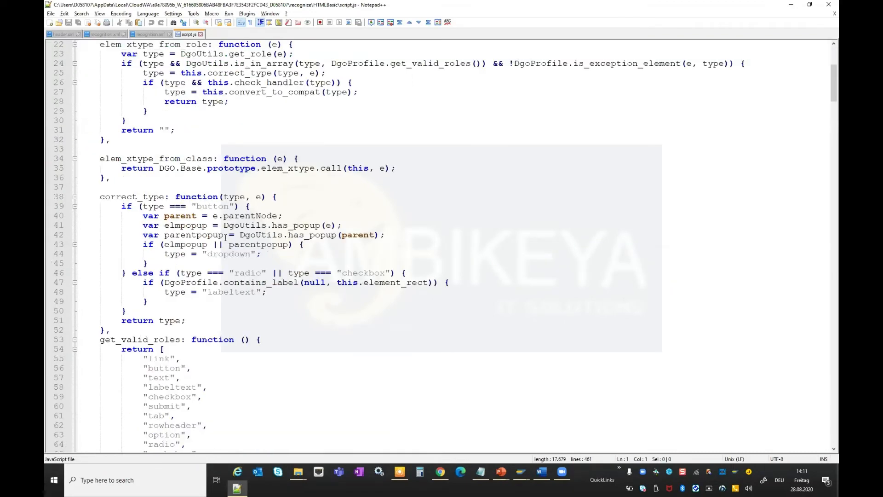
scroll(226, 237, up, 3)
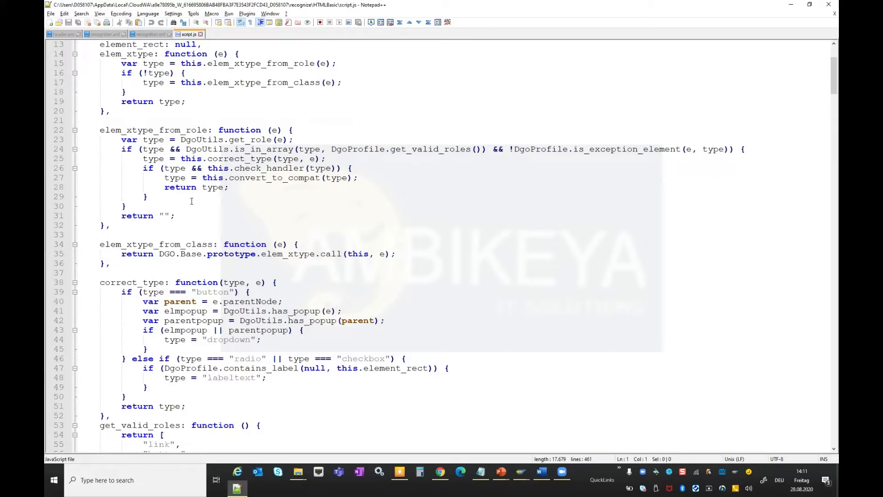
scroll(326, 210, up, 2)
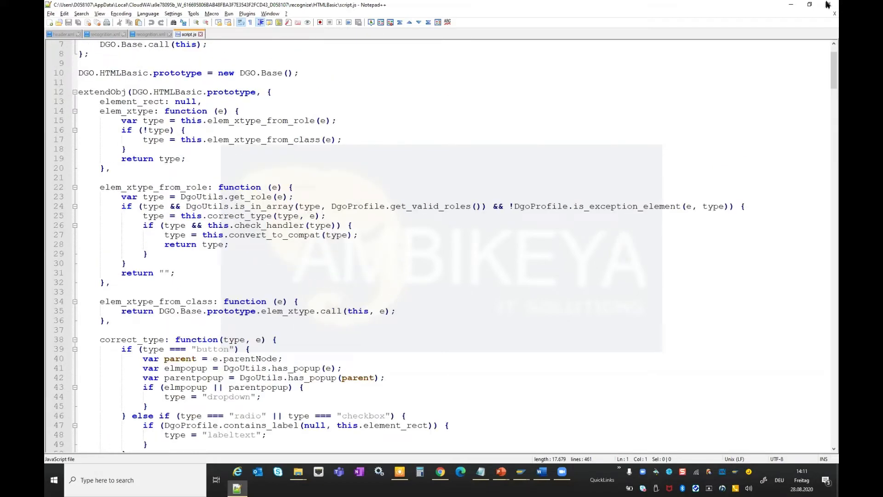
click(792, 6)
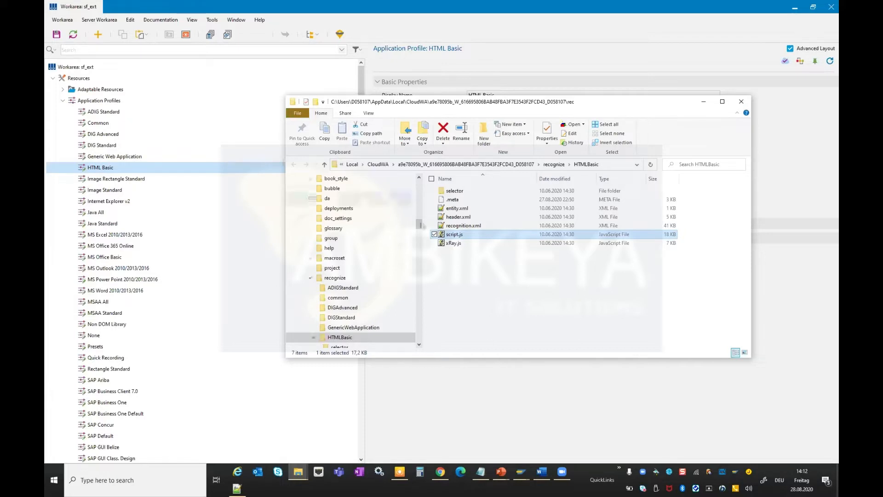
Switch to the PowerPoint slide show presentation.
click(461, 218)
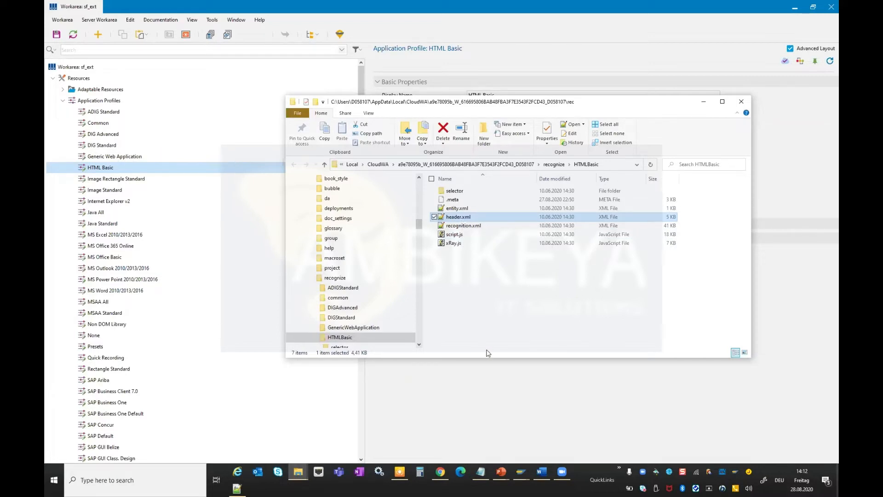
key(alt+Tab)
key(alt+Tab)
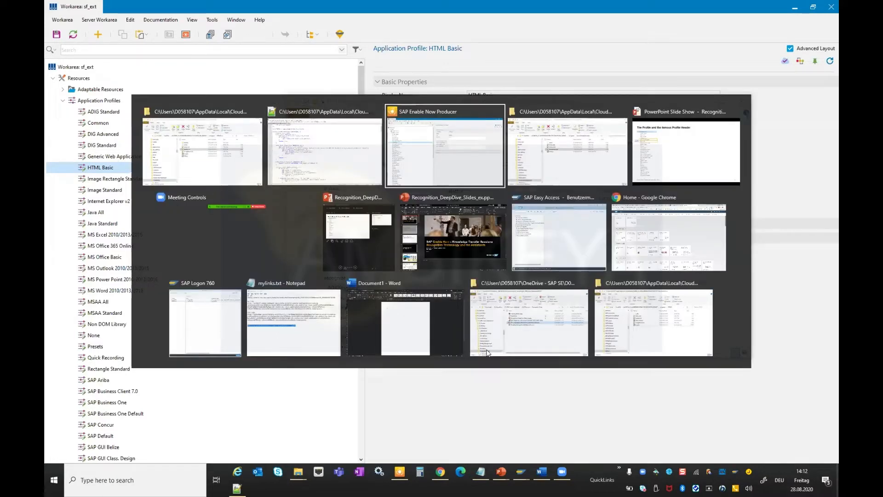
key(alt+Tab)
key(alt+Tab)
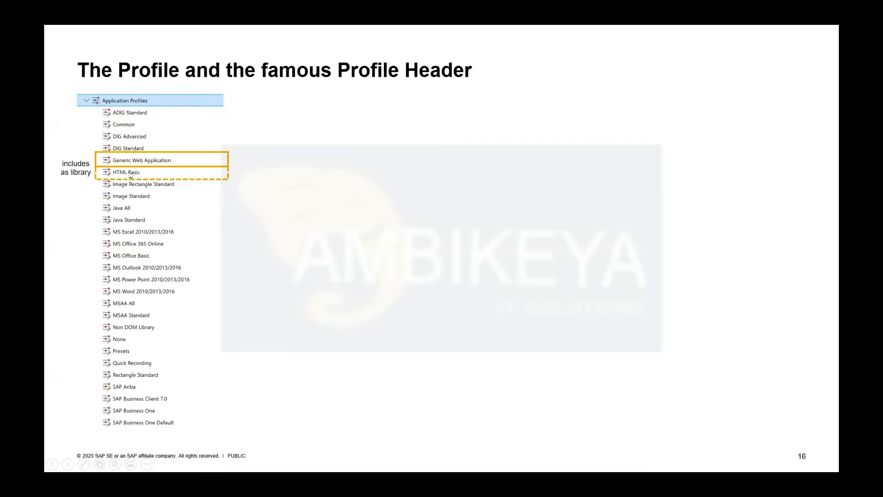
click(202, 200)
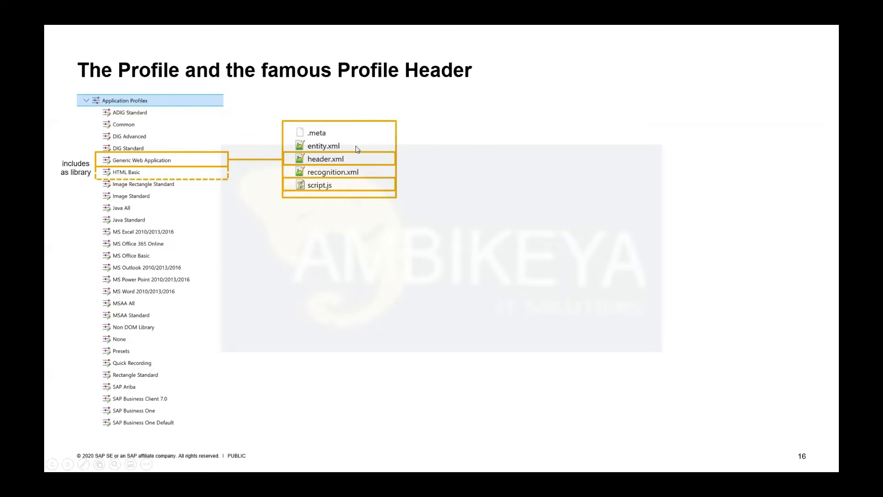
click(324, 177)
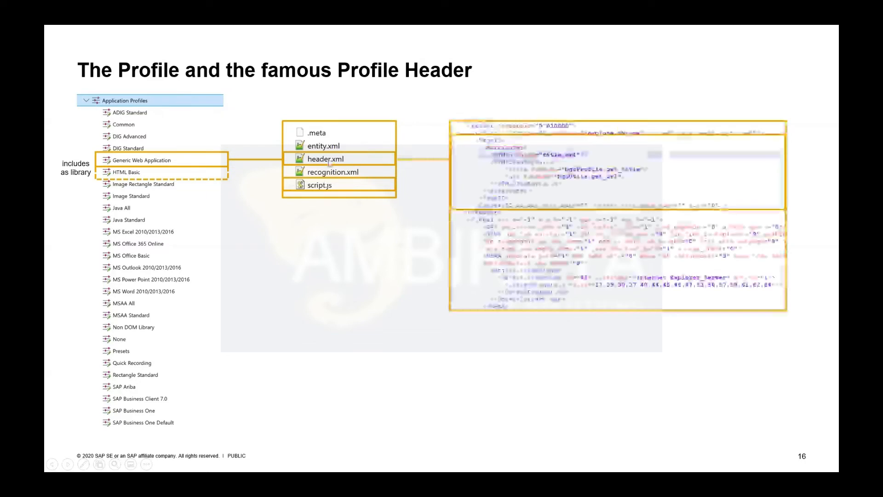
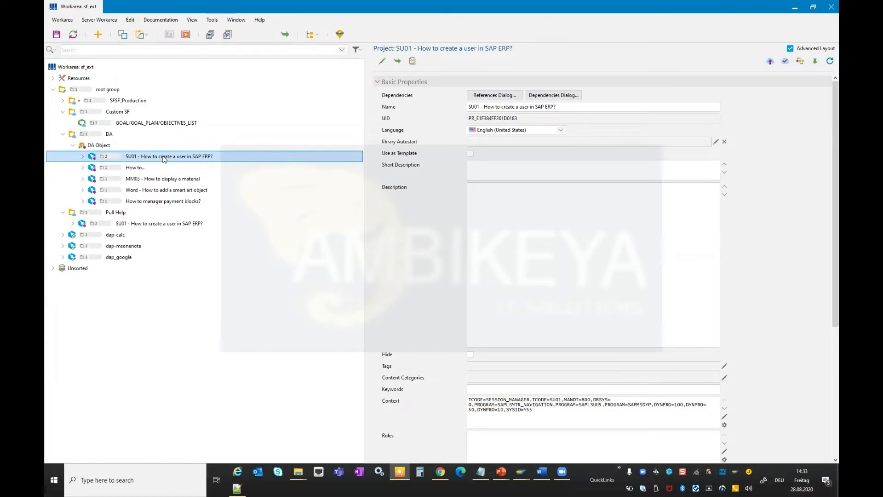
Open the SU01 - How to create a user in SAP ERP? project and step through its recorded screens.
double_click(163, 157)
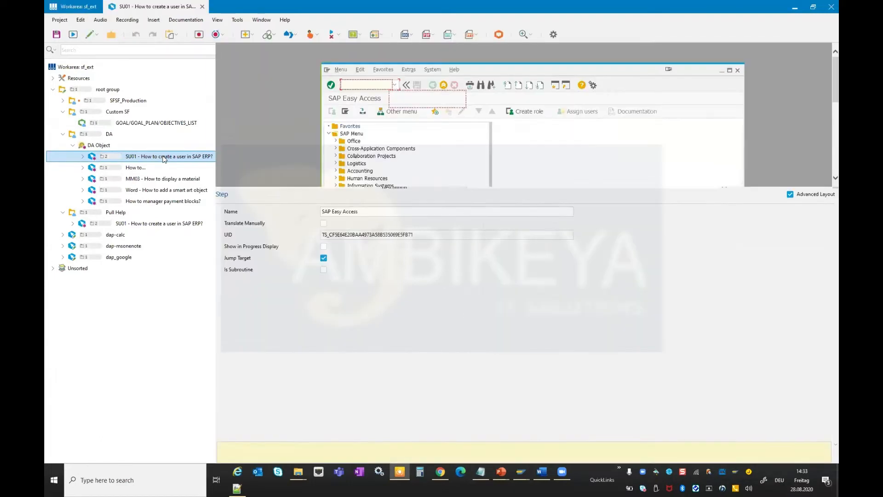
drag(351, 186, 351, 314)
click(76, 297)
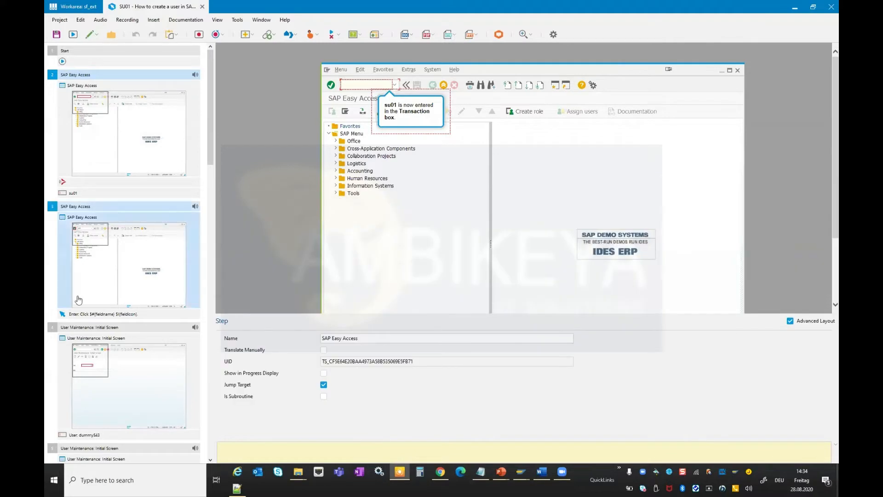
click(164, 347)
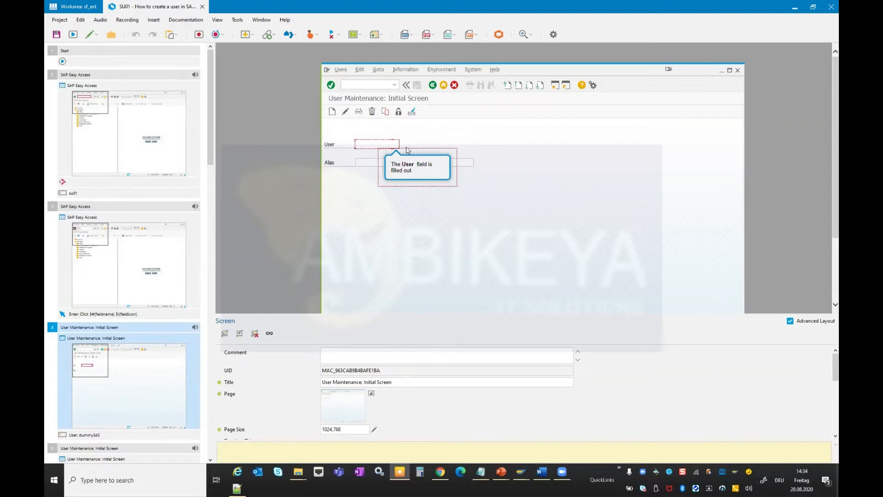
scroll(154, 342, down, 5)
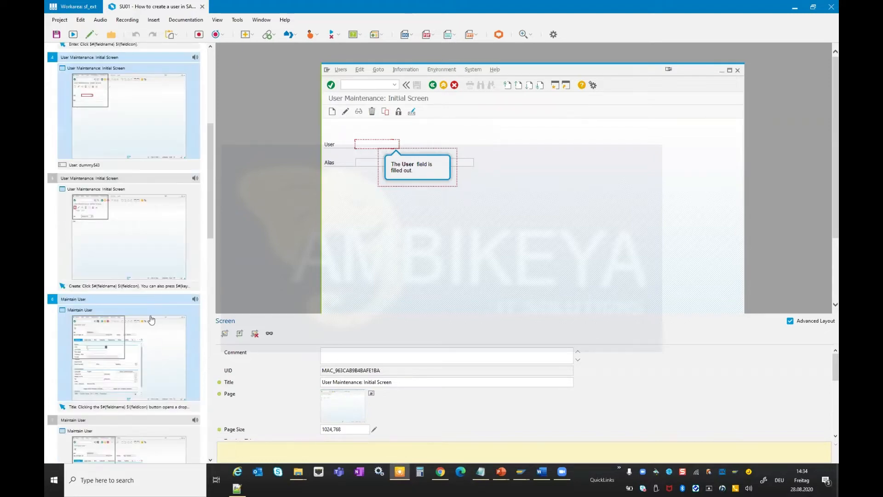
click(142, 261)
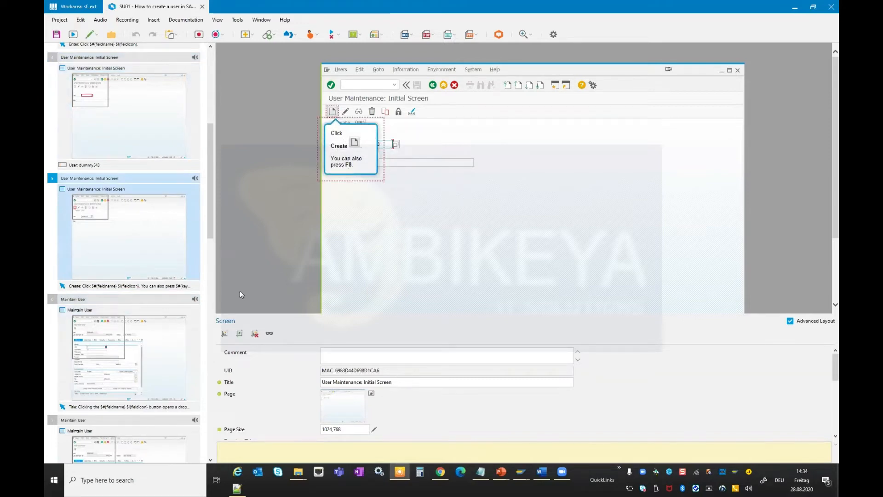
click(136, 344)
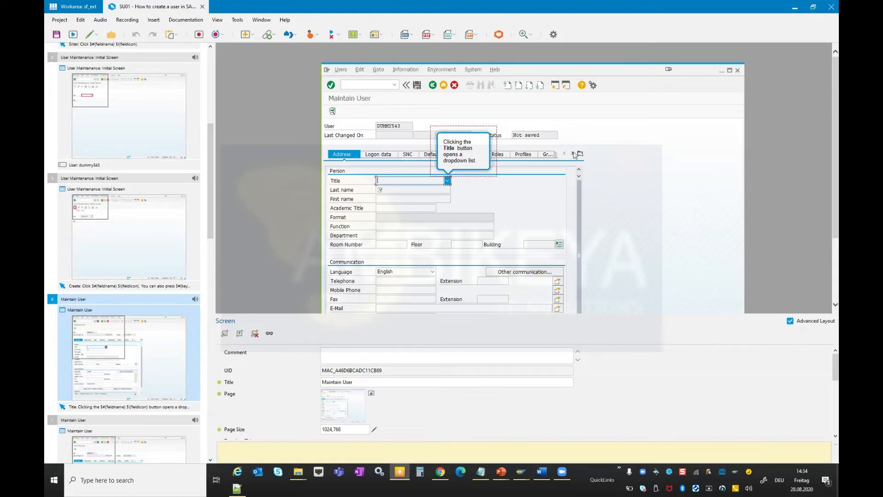
click(121, 198)
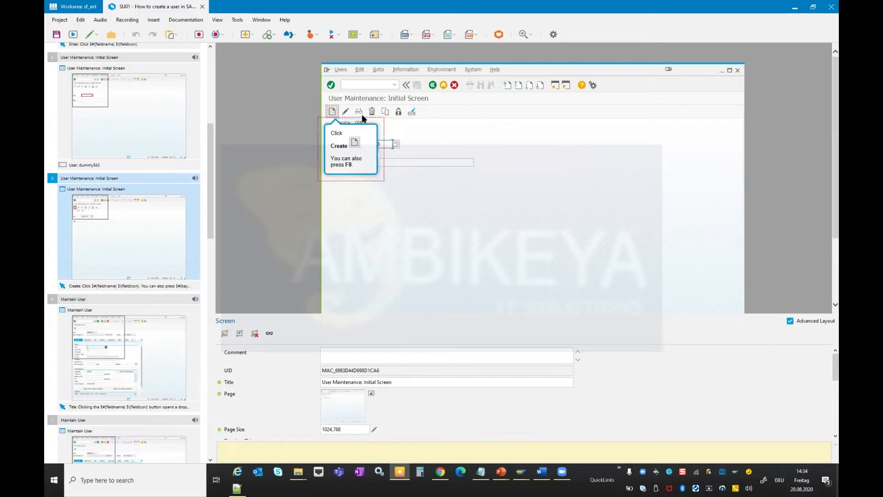
Expand the Page Key of the User Maintenance: Initial Screen screen and select its title entry.
drag(403, 312, 433, 187)
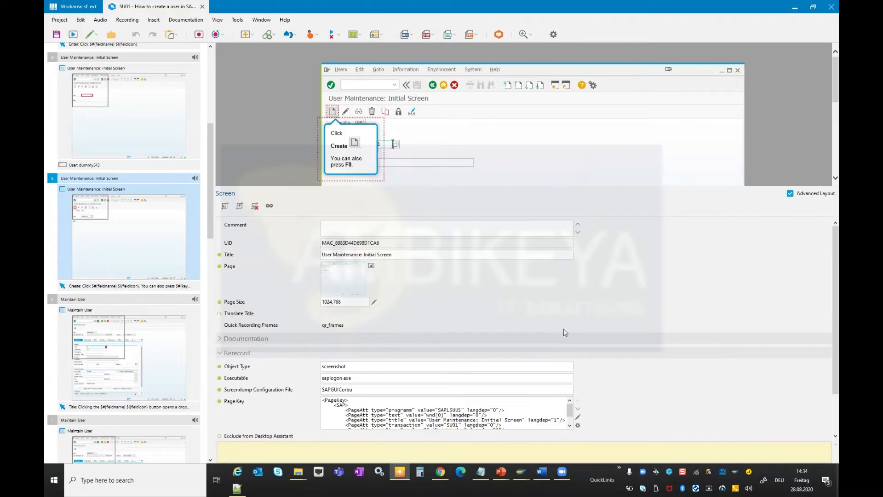
click(581, 409)
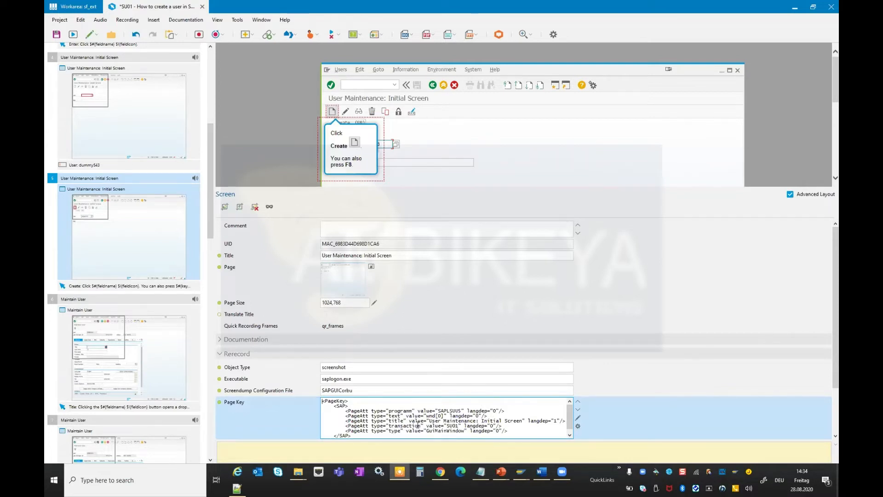
drag(430, 420, 520, 421)
click(520, 421)
Inspect the Page Key of the Maintain User screen, then close the project without saving.
click(148, 369)
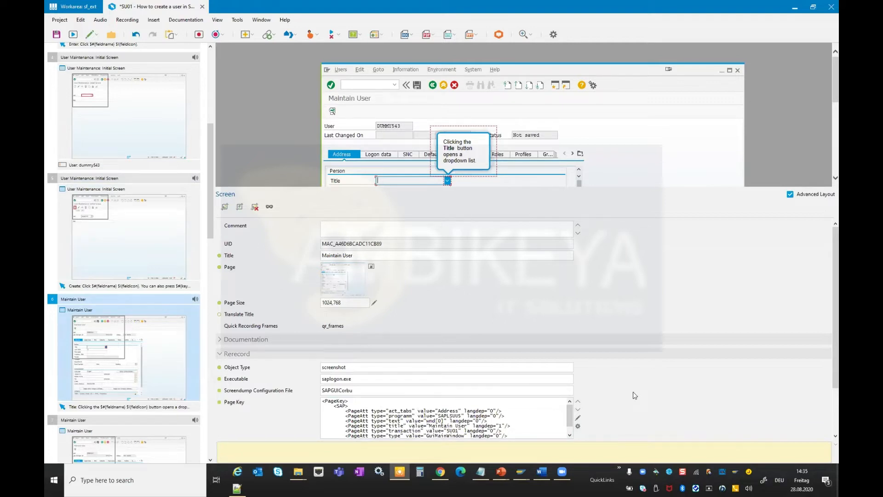
scroll(632, 391, down, 2)
double_click(436, 350)
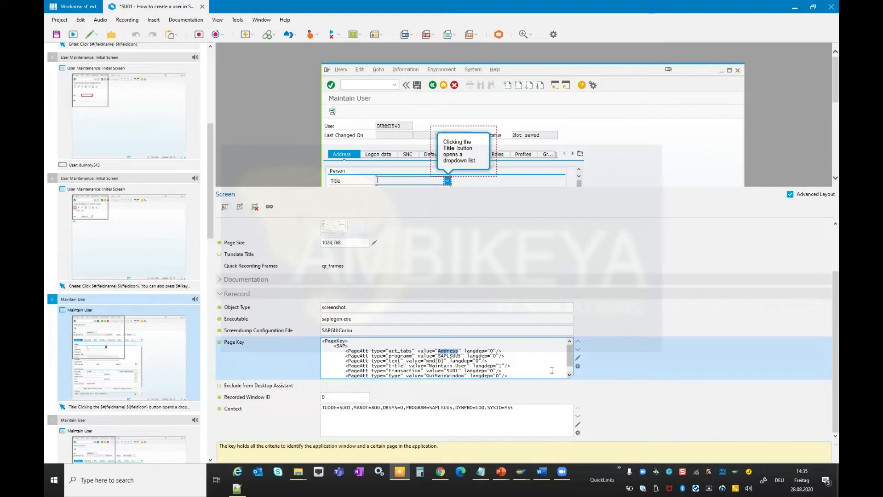
scroll(529, 363, down, 1)
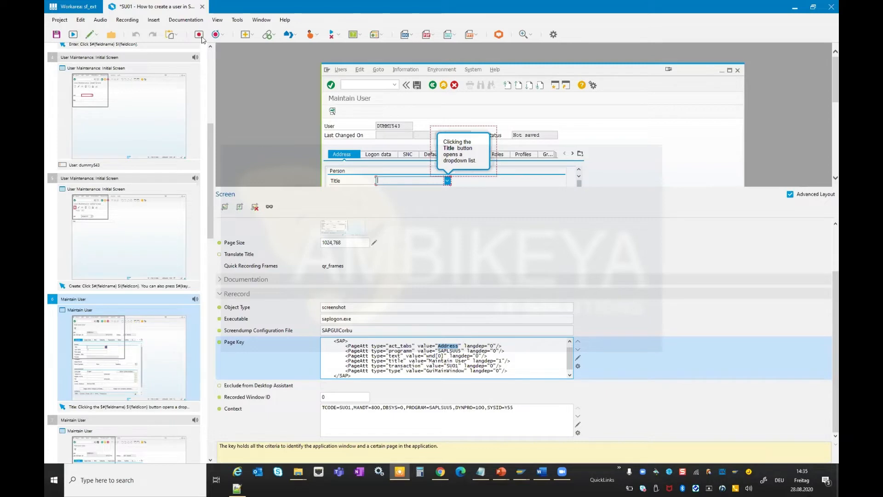
click(202, 7)
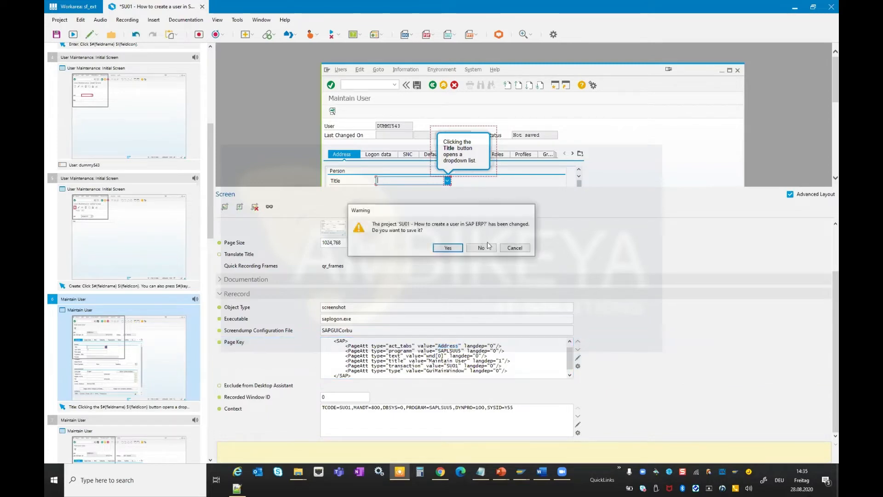
click(481, 248)
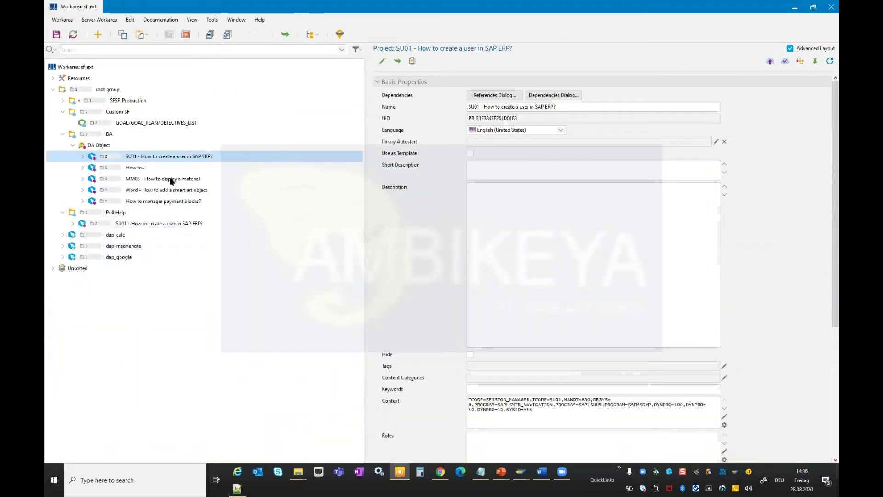
Open the MM03 - How to display a material project and step through its recorded screens.
click(171, 178)
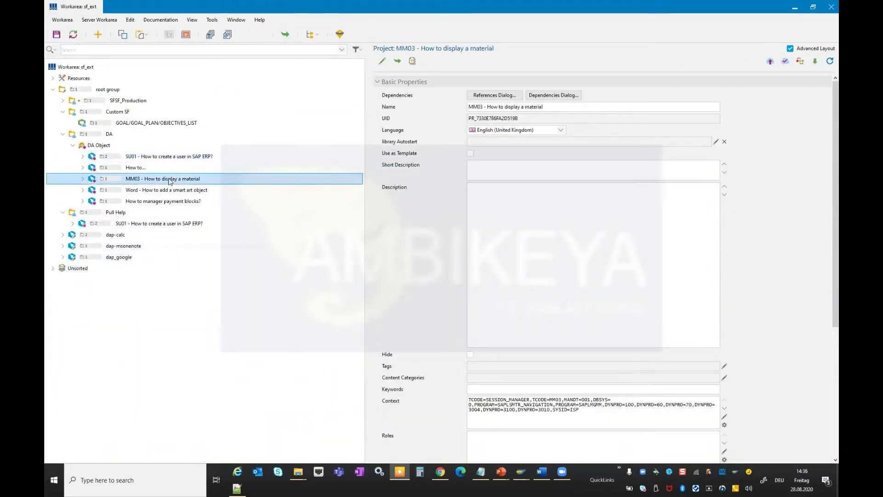
double_click(177, 176)
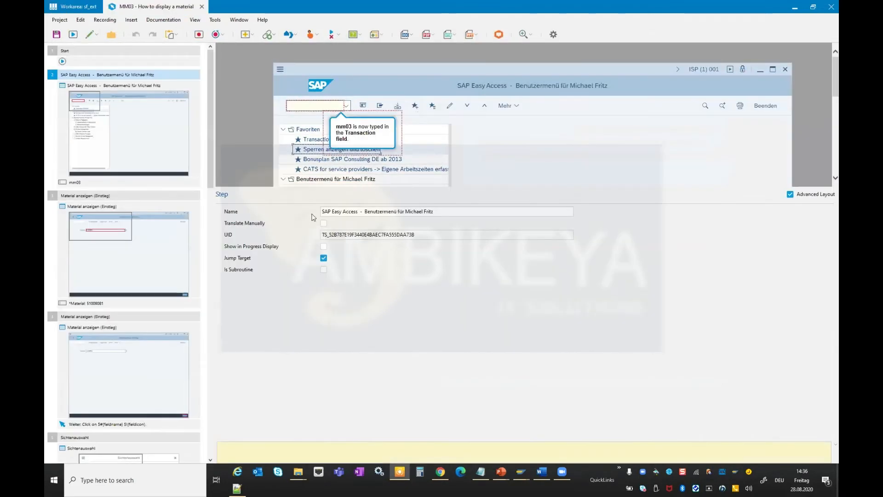
drag(314, 185, 312, 299)
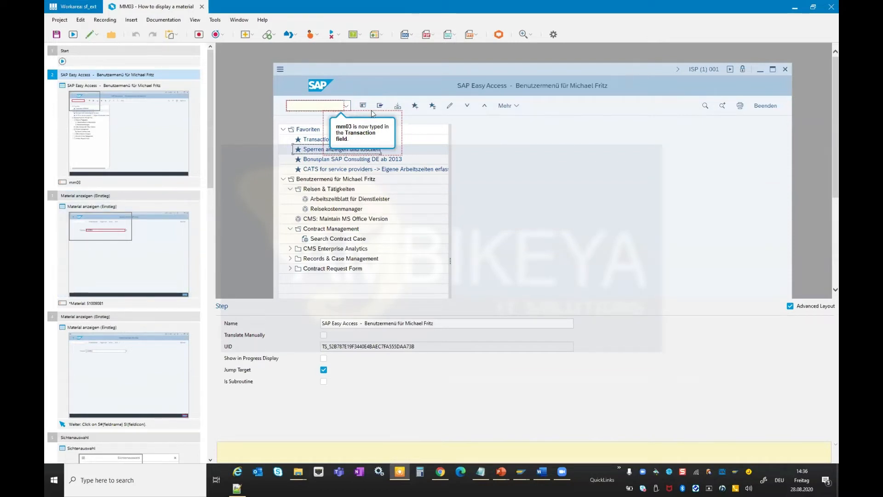
click(122, 254)
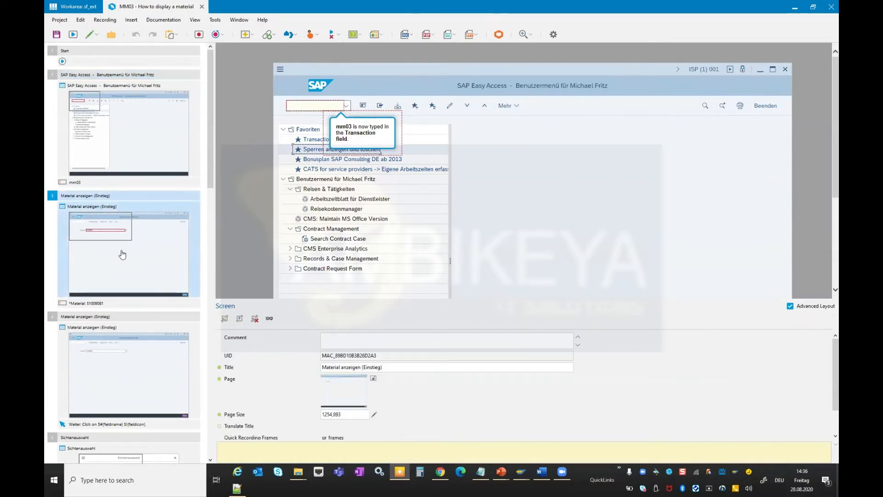
scroll(179, 280, down, 5)
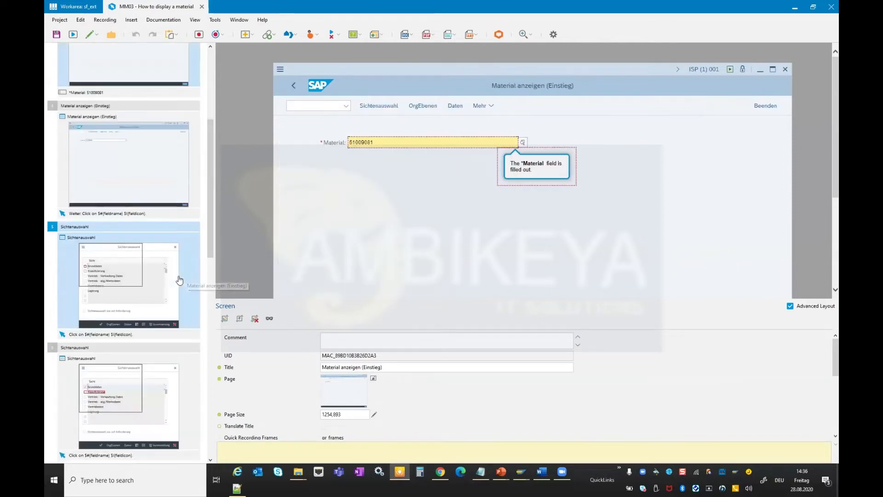
click(155, 170)
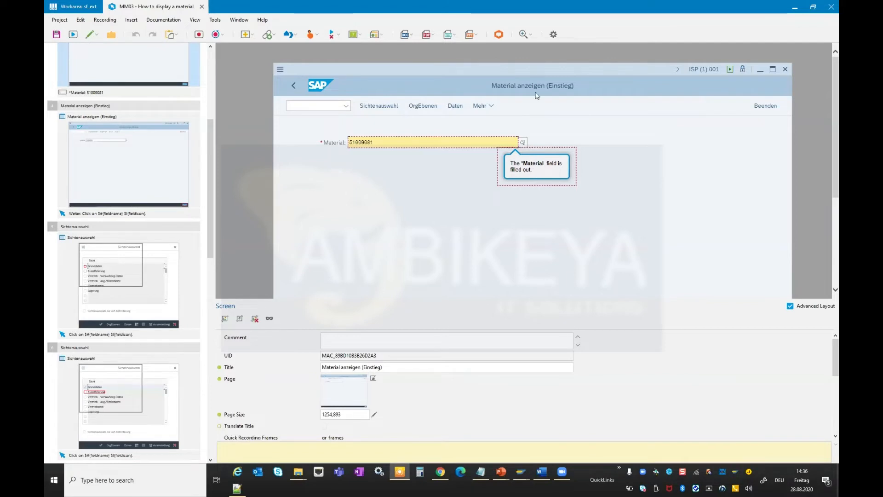
click(149, 260)
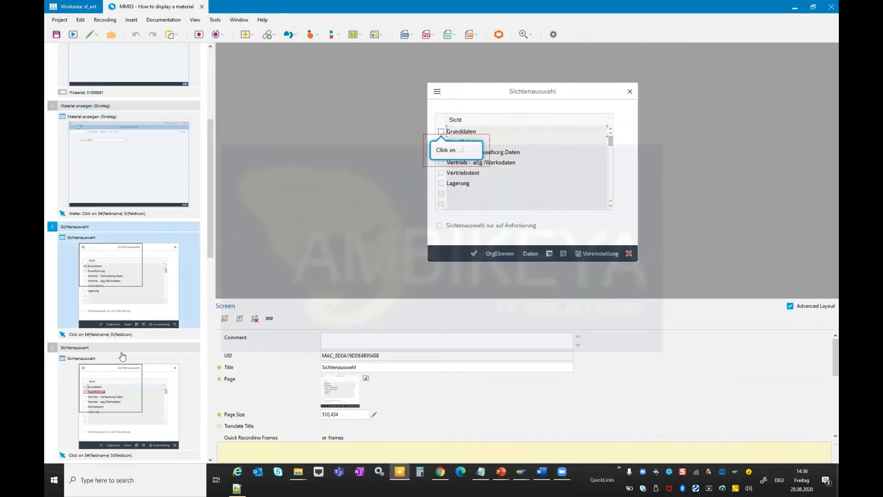
scroll(130, 413, down, 5)
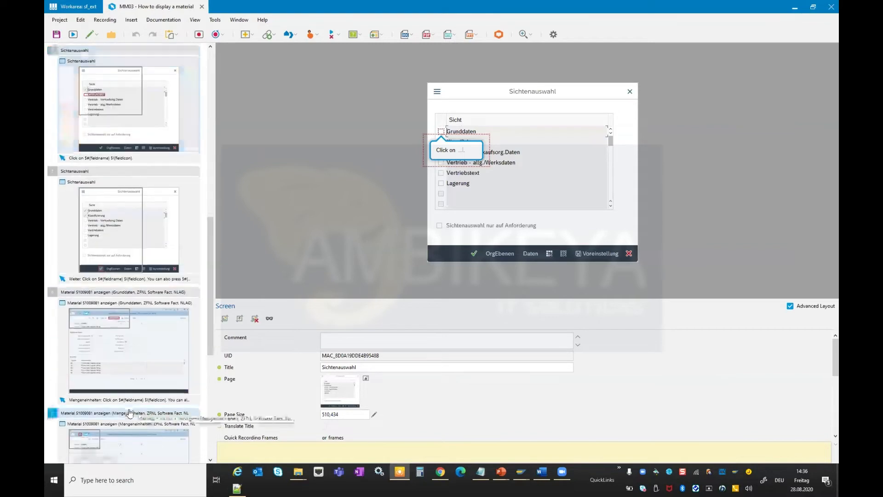
click(131, 336)
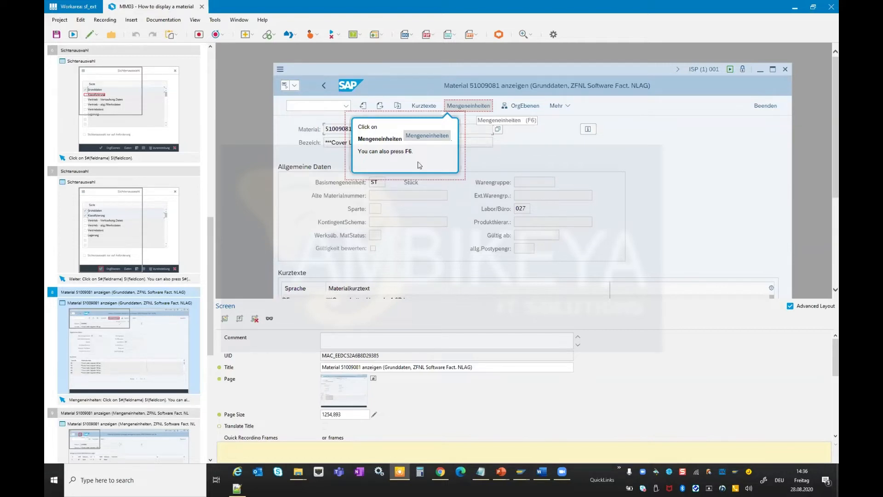
scroll(144, 199, up, 5)
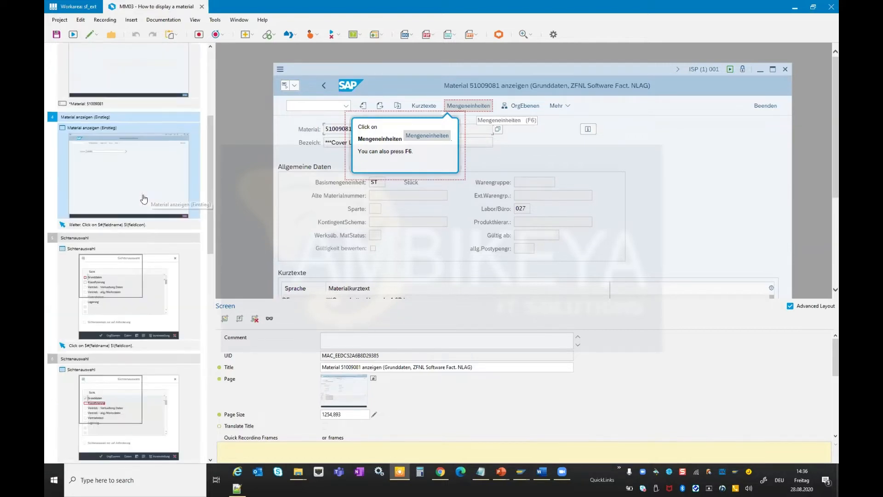
click(143, 199)
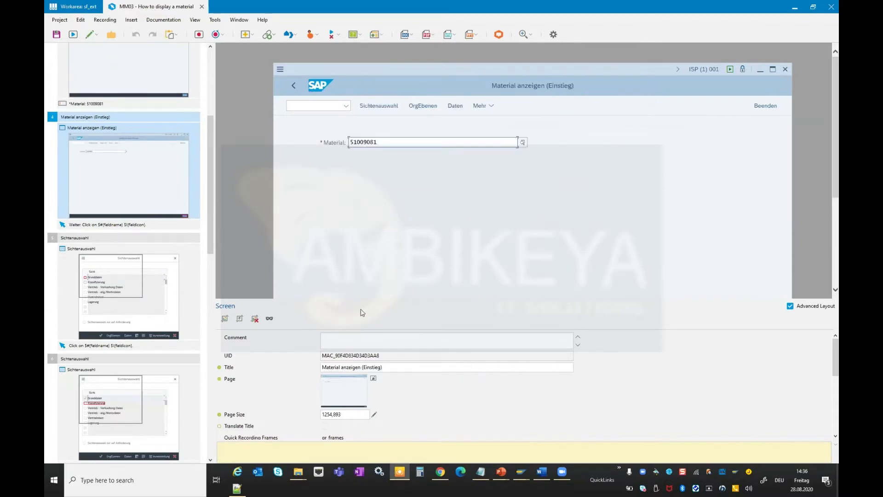
Expand the Page Key of the Material anzeigen (Einstieg) screen and select its title value.
drag(343, 299, 367, 148)
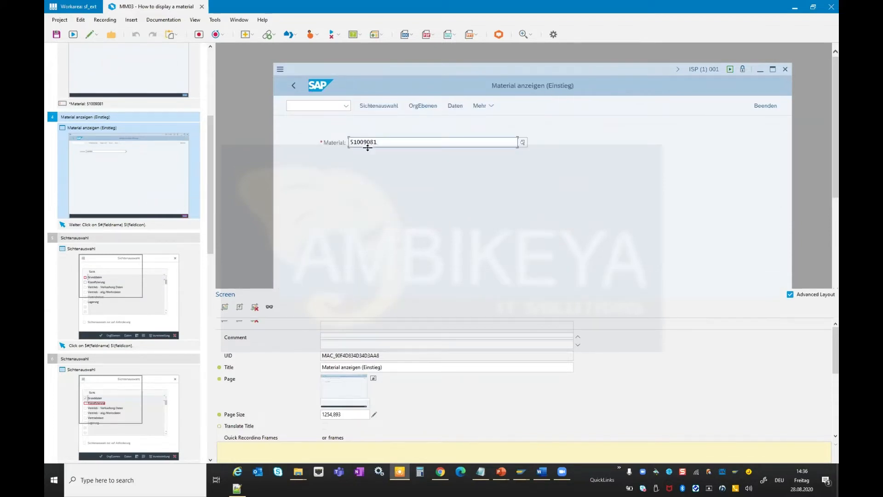
click(579, 372)
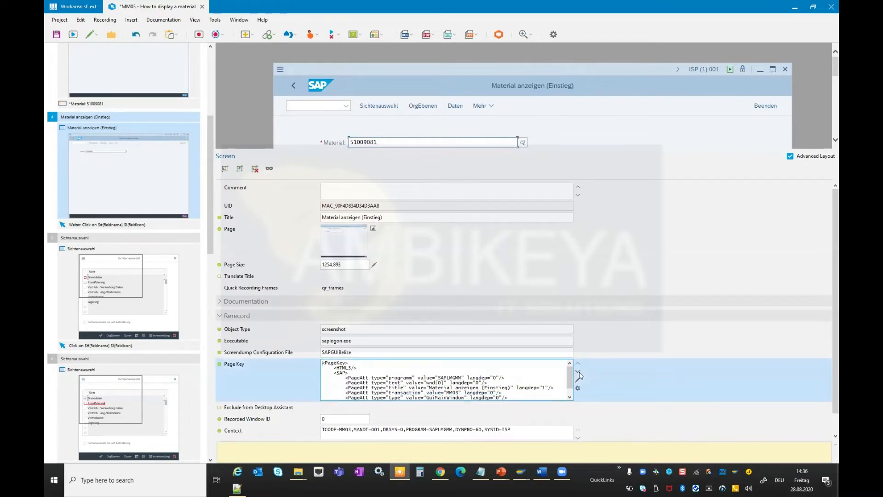
click(579, 371)
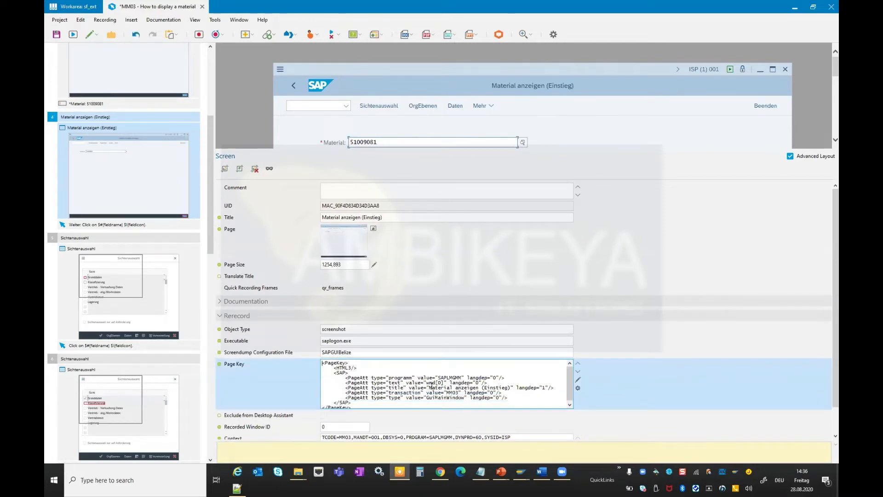
drag(479, 388, 429, 388)
double_click(493, 389)
drag(427, 388, 512, 389)
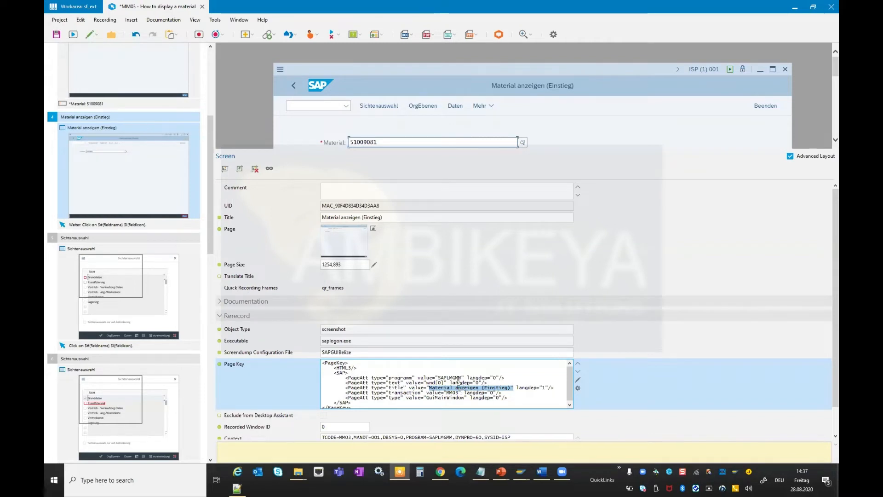
Inspect the Page Key of the Material 51009081 anzeigen screen, selecting the material number and title text.
scroll(145, 257, down, 6)
click(144, 316)
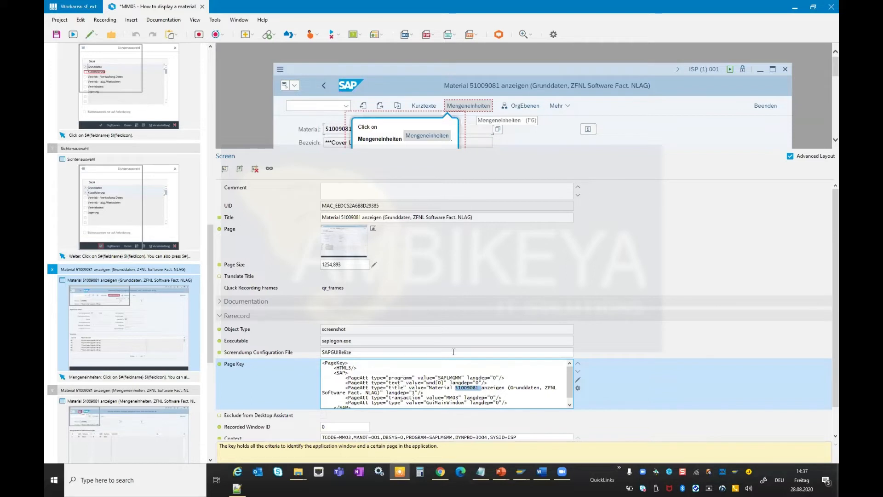
double_click(439, 387)
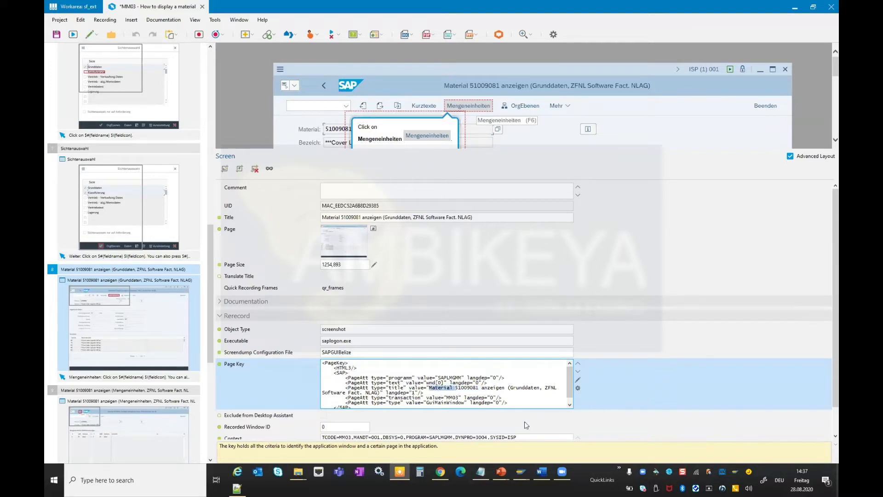
double_click(490, 388)
double_click(445, 378)
click(431, 386)
shift+click(379, 392)
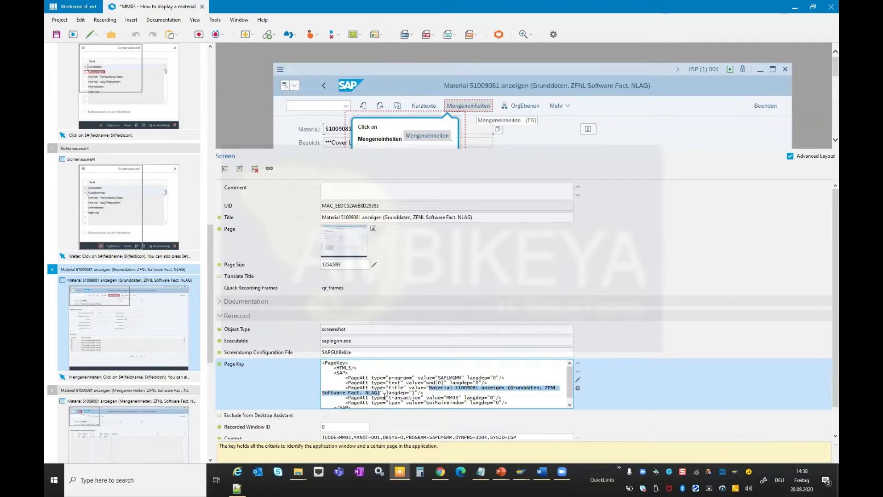
double_click(466, 387)
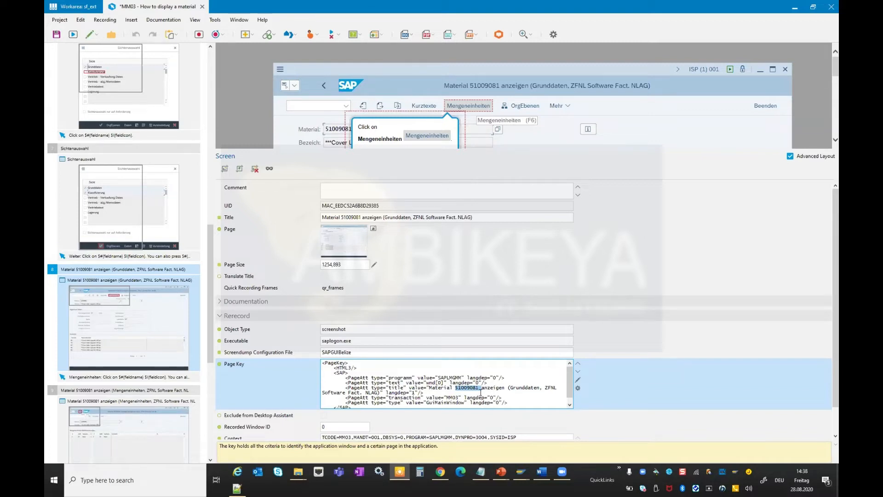
Close the MM03 project without saving and select the DA Object desktop assistant.
click(203, 10)
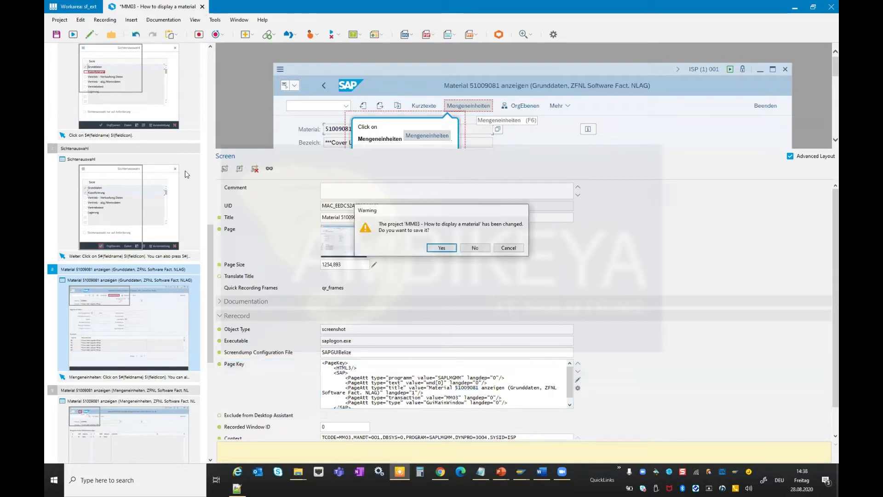
click(476, 248)
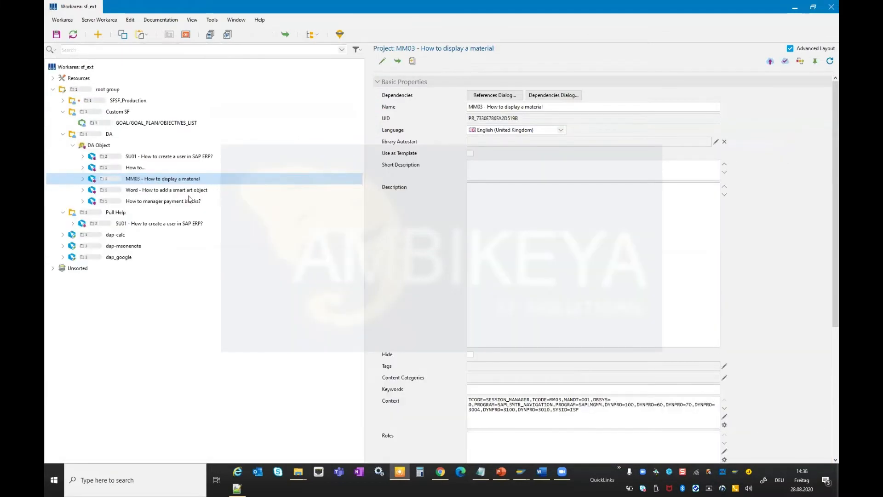
click(103, 147)
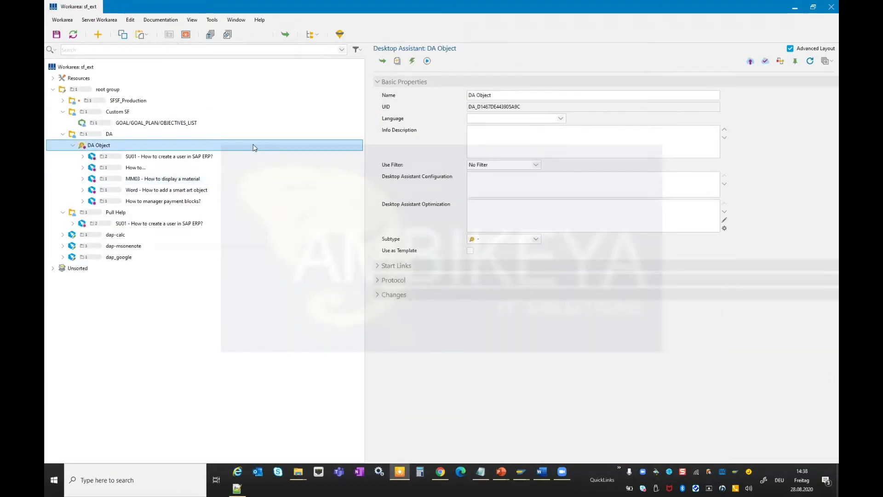
Open the Replace or Append Executables tool and browse the listed executables saplogon.exe, winword.exe and chrome.exe.
click(213, 21)
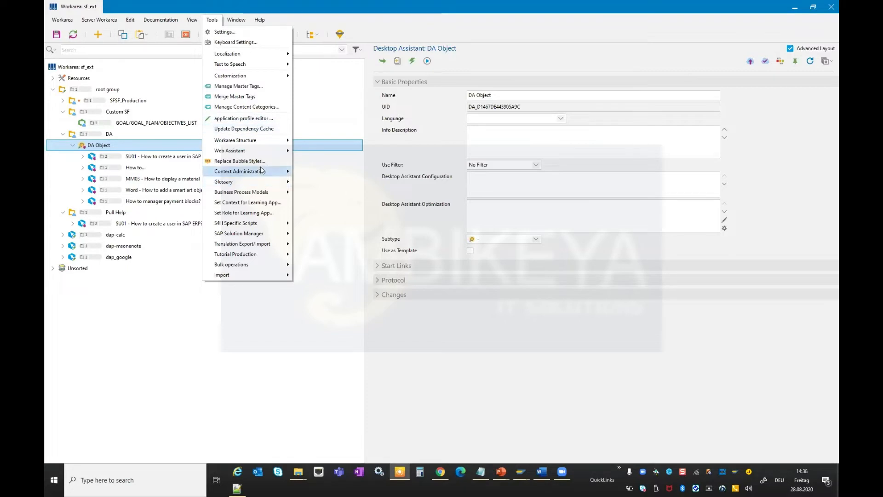
mouse_move(261, 171)
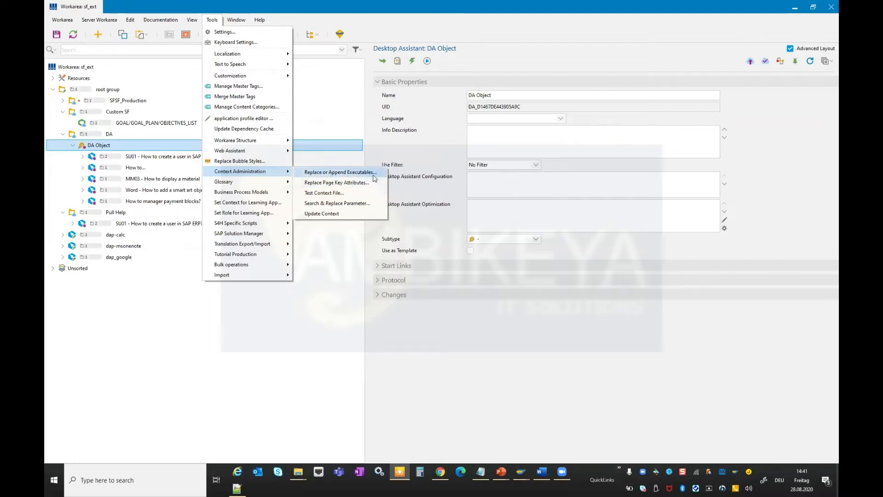
click(337, 177)
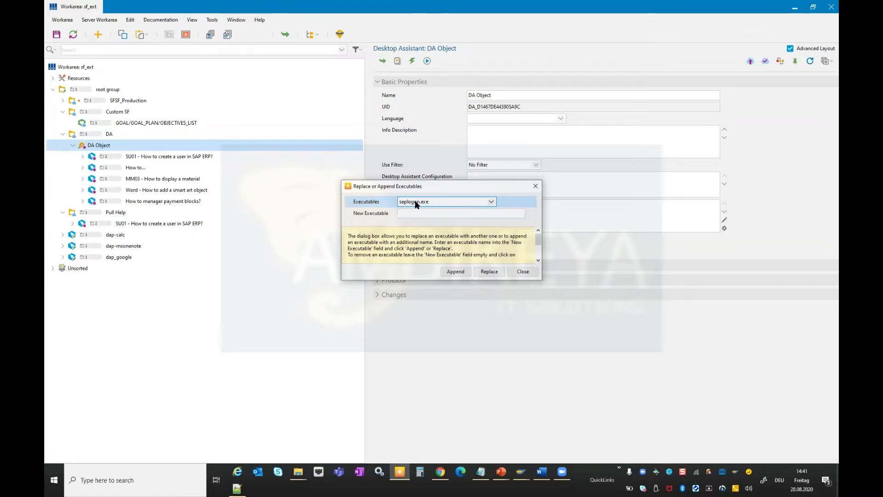
click(442, 203)
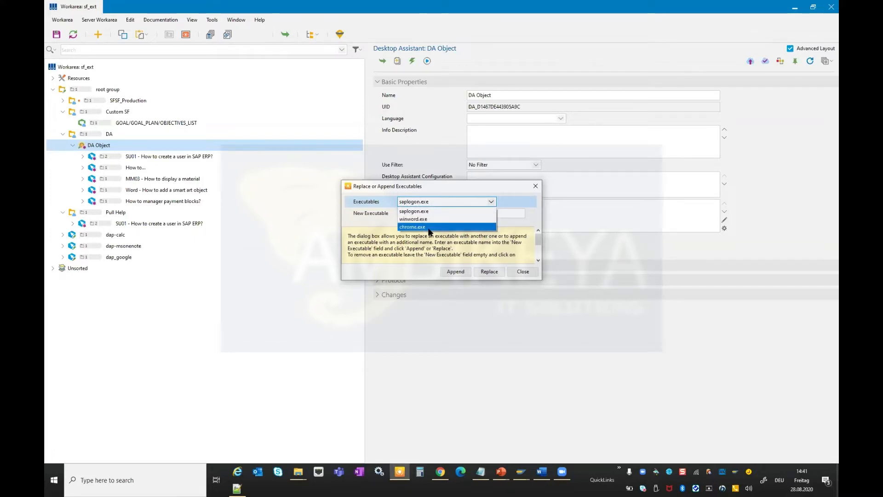
click(370, 201)
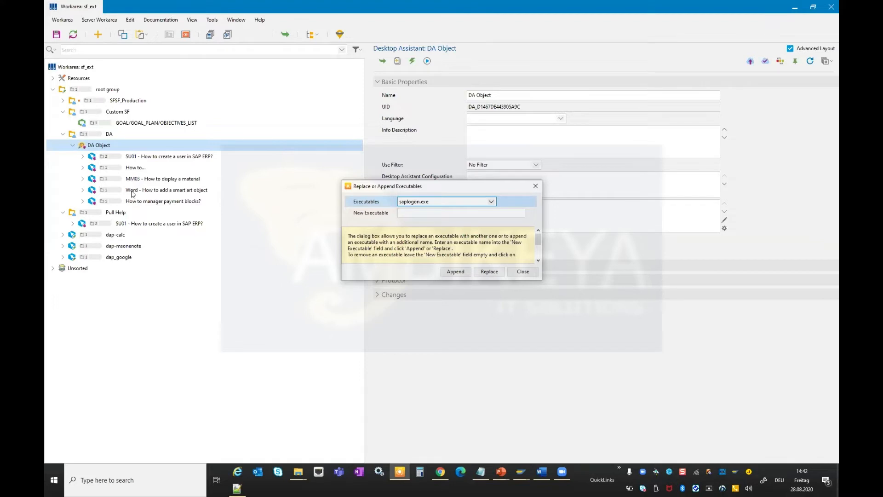
click(439, 203)
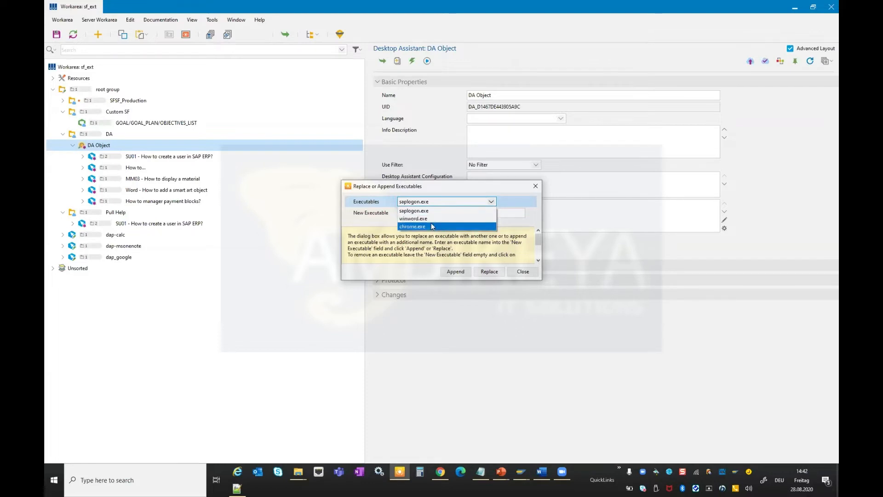
click(383, 222)
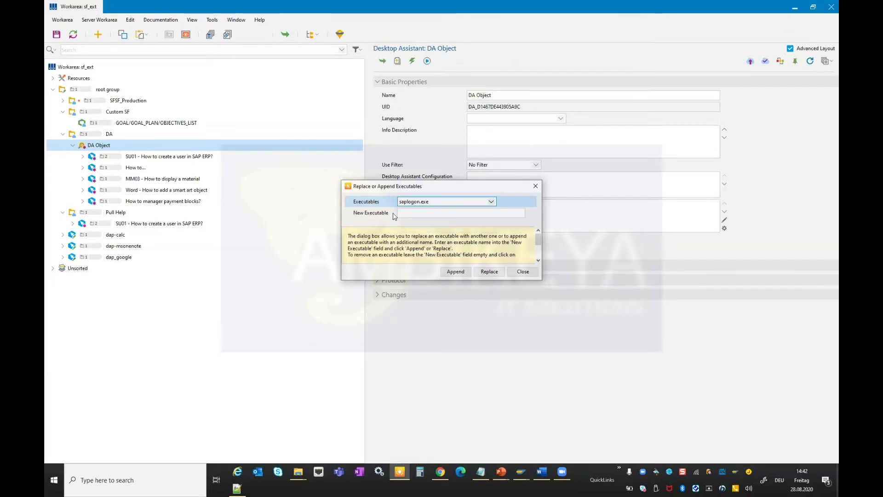
click(417, 213)
click(433, 203)
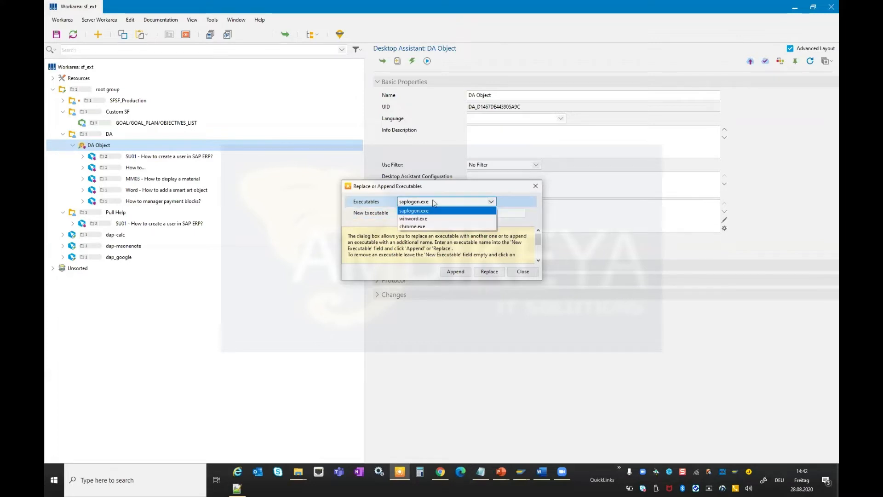
click(431, 226)
click(412, 212)
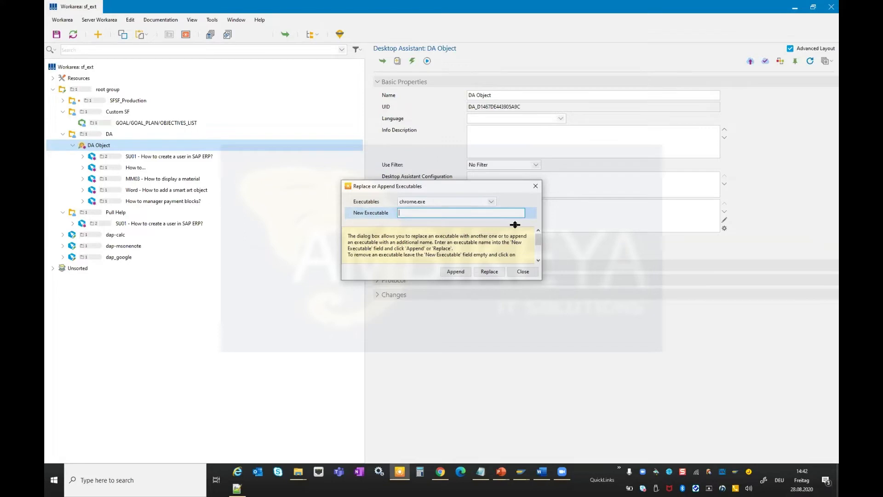
text(firefox.exe)
double_click(431, 213)
key(BackSpace)
Enter peter.exe as new executable for winword.exe and close the dialog without appending or replacing.
click(367, 205)
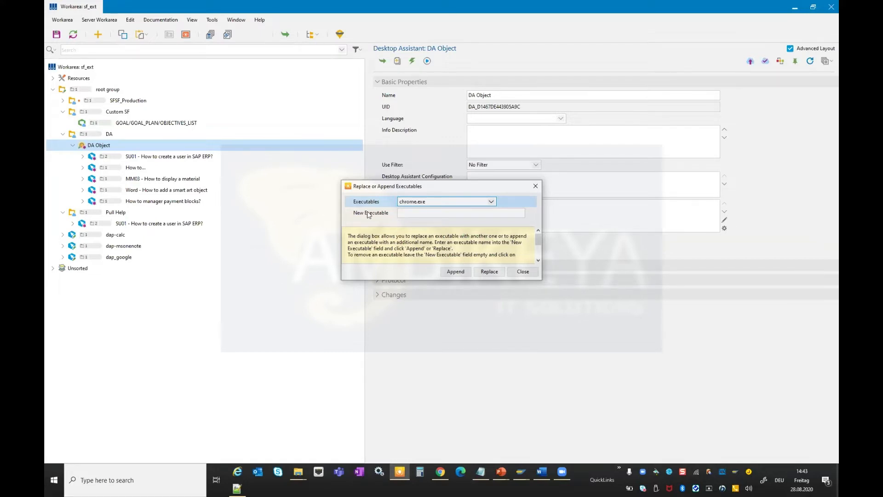
click(425, 202)
click(416, 216)
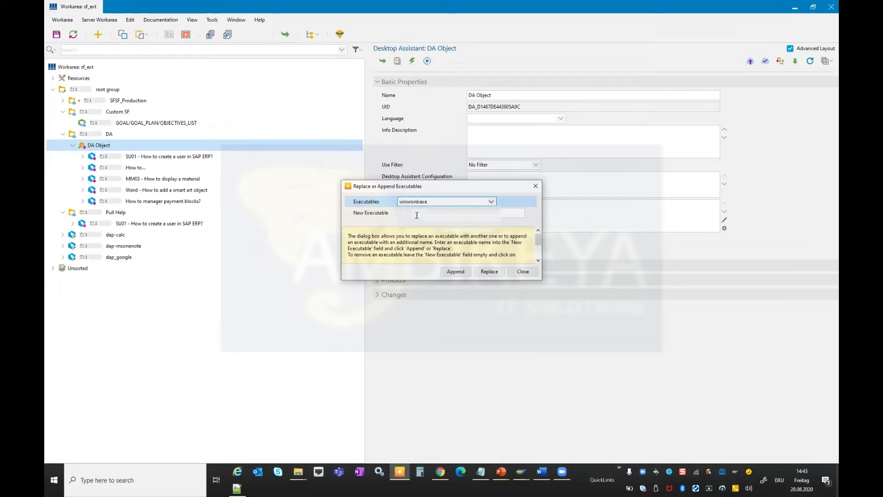
click(417, 213)
text(peter.exe)
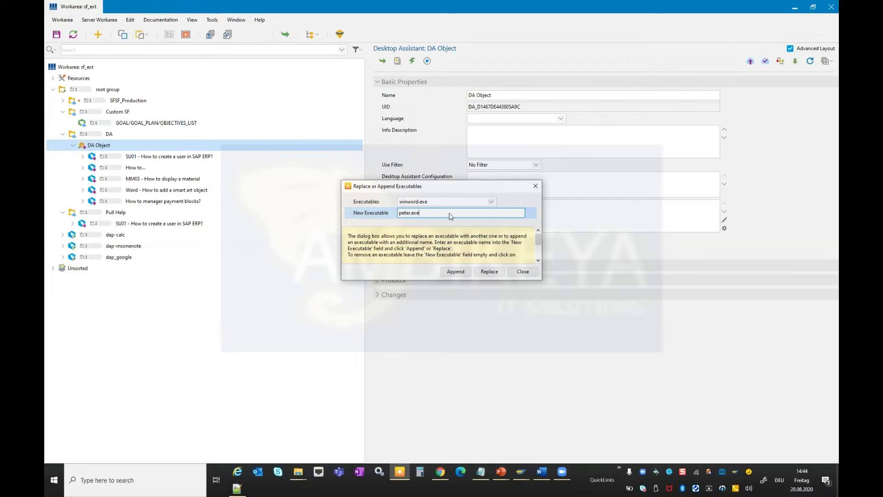
click(403, 201)
click(416, 210)
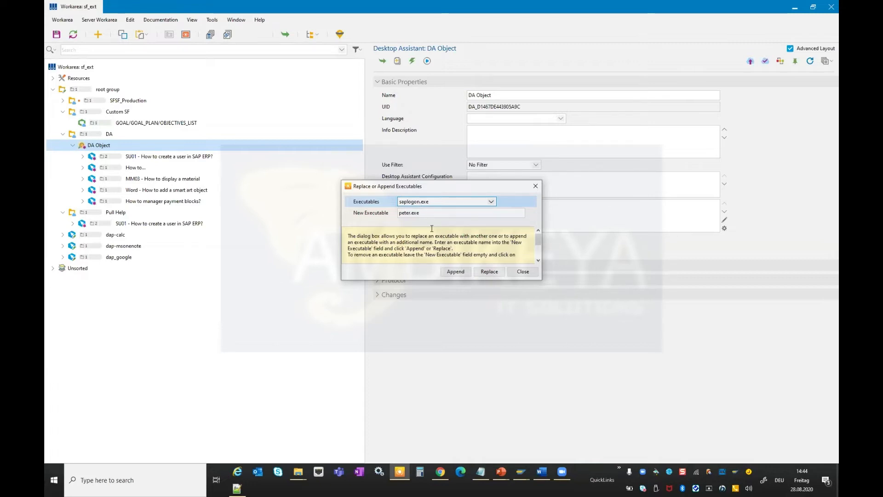
click(522, 272)
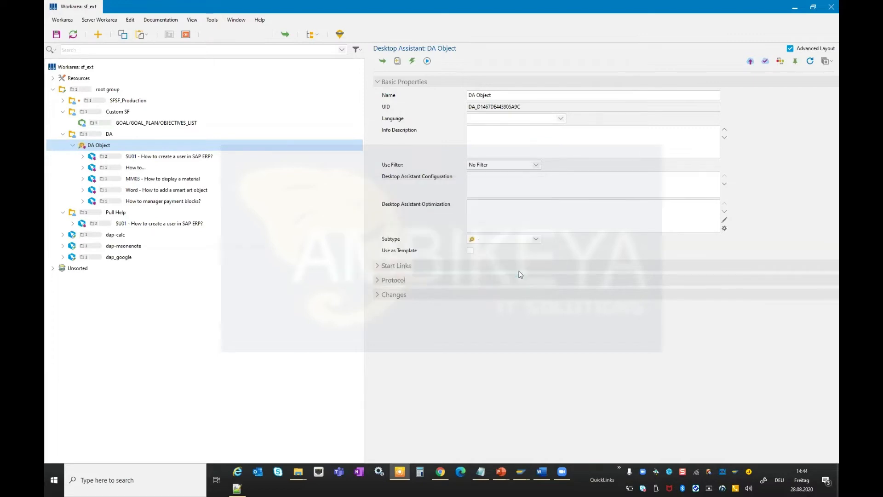
Open the Replace Page Key Attributes tool and browse its Parameter and Preset options.
click(213, 20)
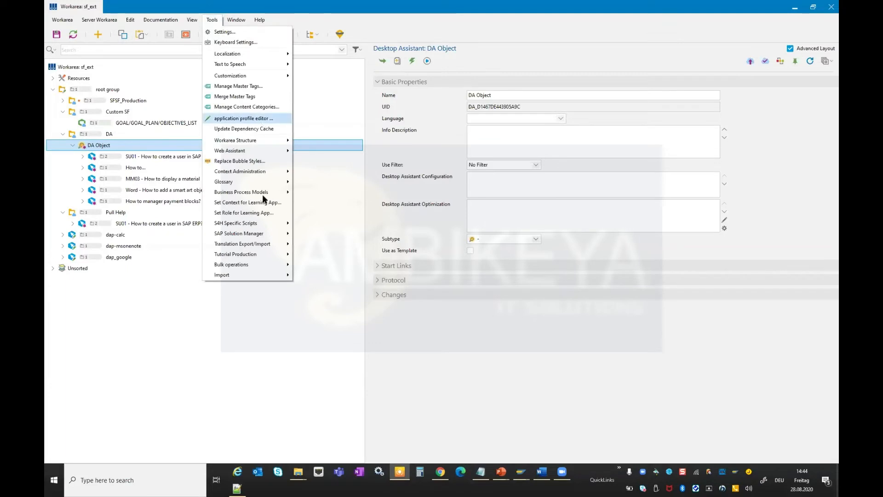
mouse_move(257, 171)
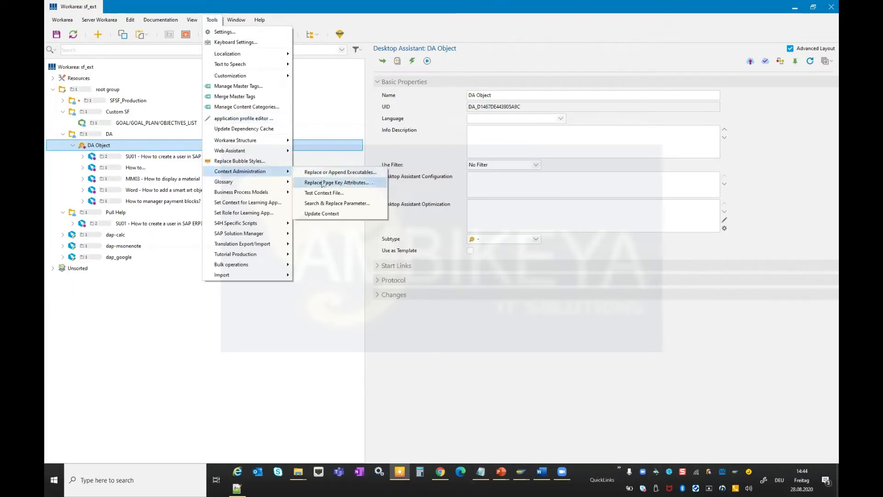
click(347, 183)
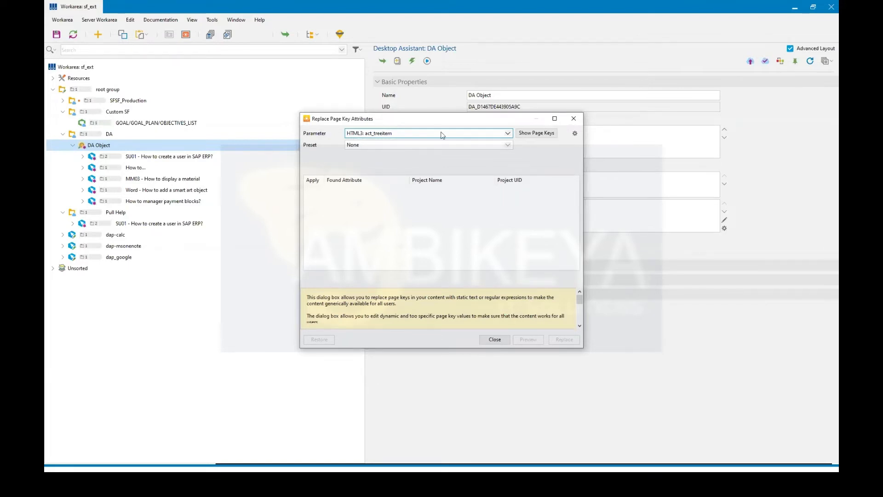
click(508, 134)
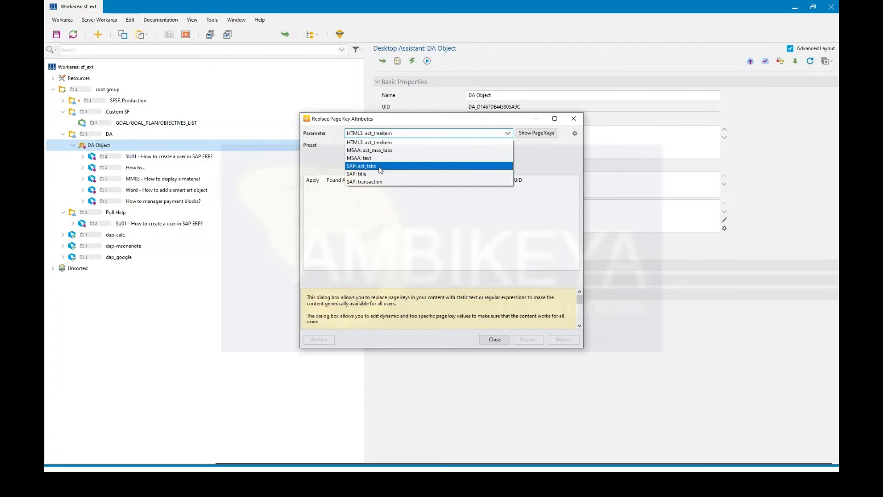
click(329, 151)
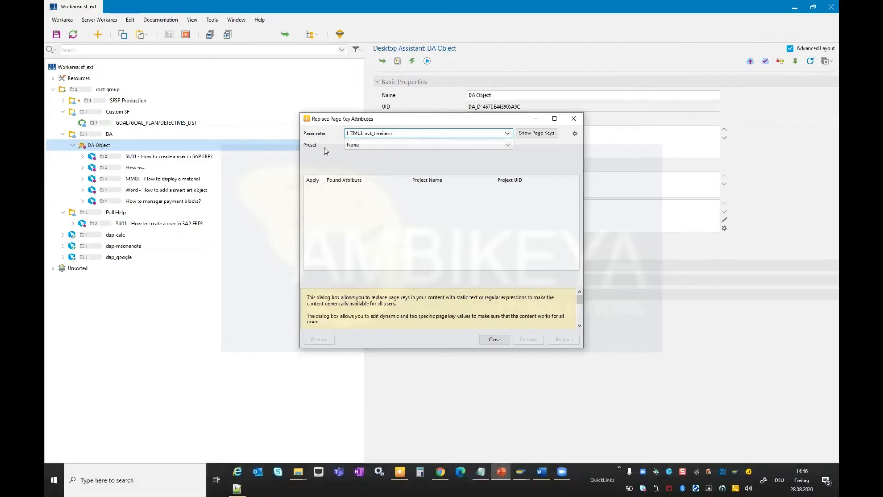
click(374, 133)
click(370, 162)
click(385, 146)
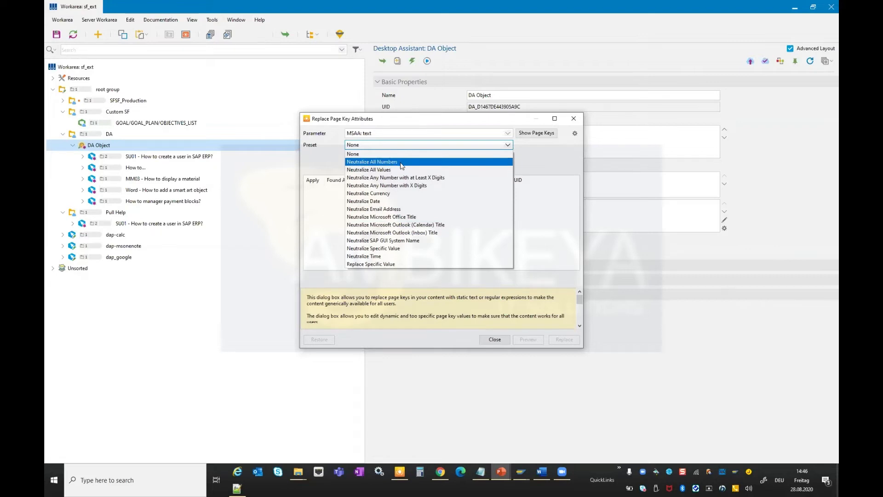
click(528, 159)
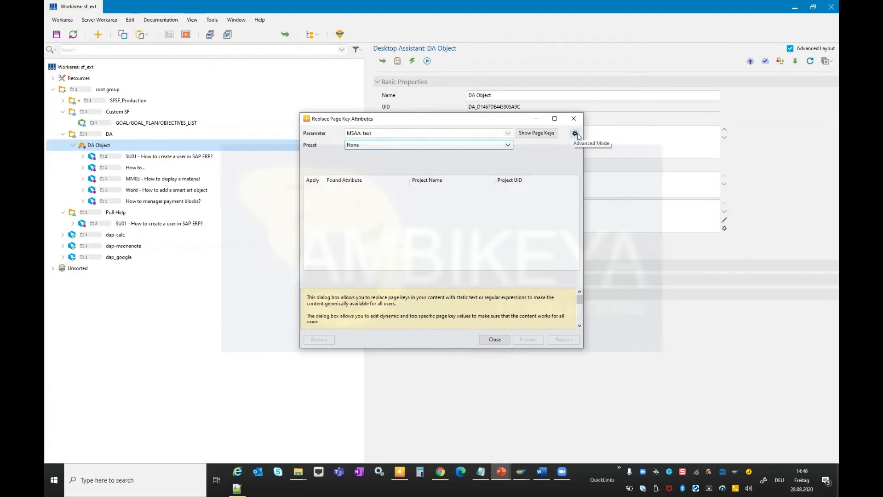
click(508, 146)
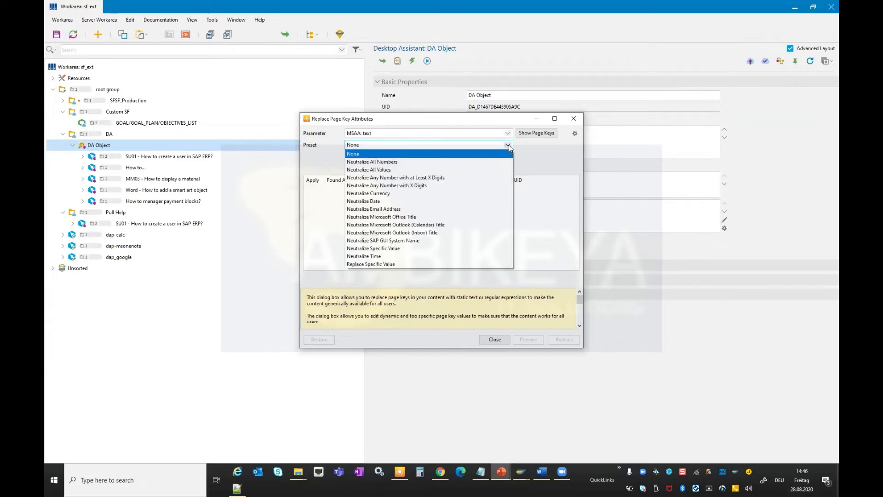
click(507, 145)
click(507, 146)
click(508, 146)
Set the parameter to SAP: title and the preset to Neutralize Specific Value.
click(507, 133)
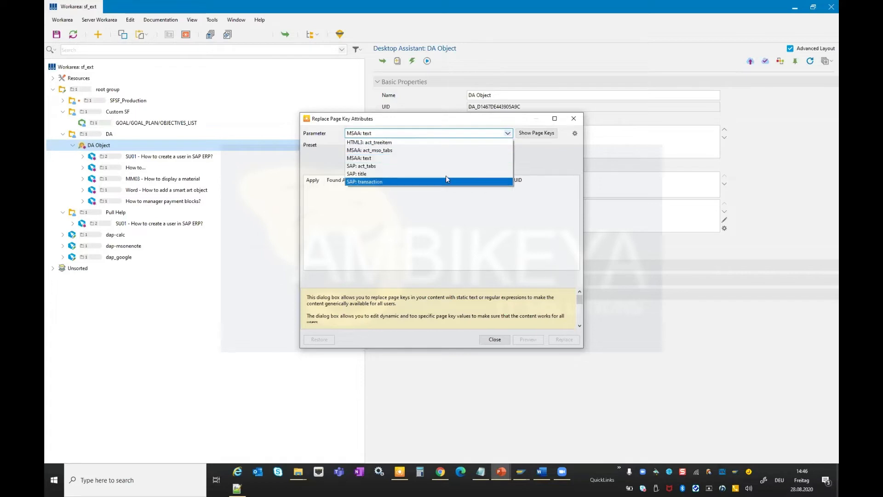
click(368, 175)
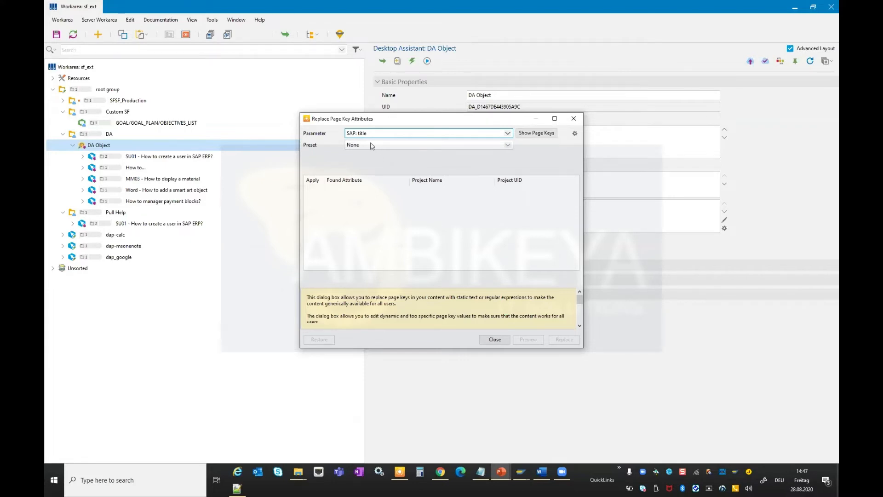
click(372, 144)
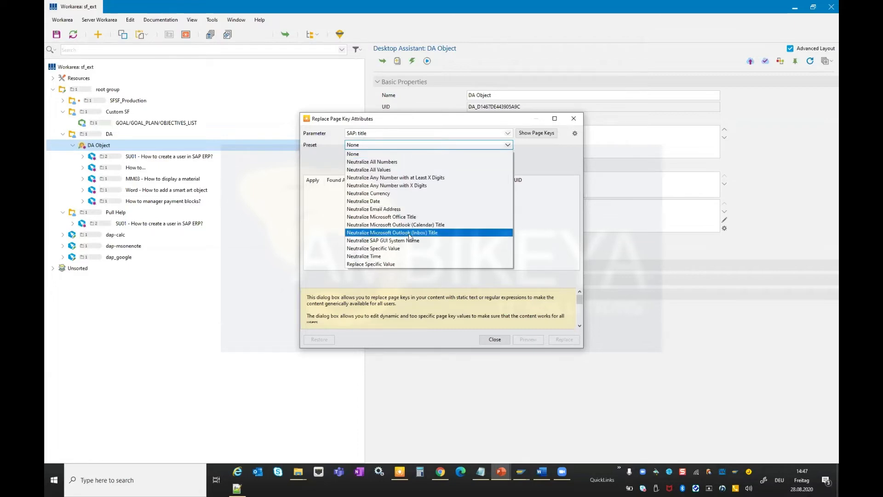
click(404, 248)
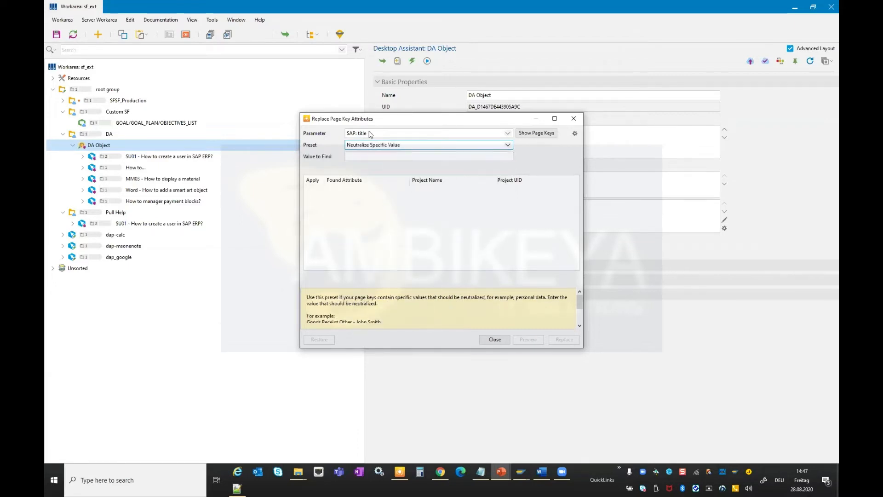
Show the page key values, use Material 51009081 anzeigen (Grunddaten, ZFNL Software Fact. NLAG) as value to find, and preview matches.
click(533, 132)
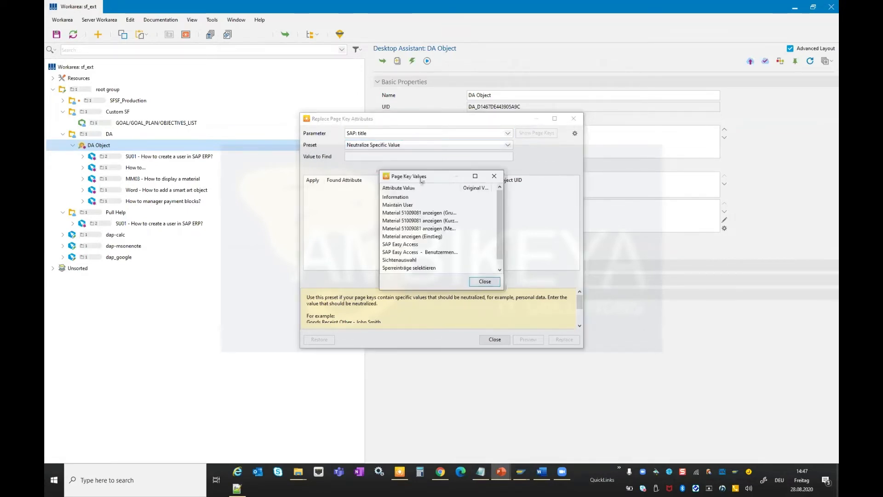
drag(420, 179, 645, 121)
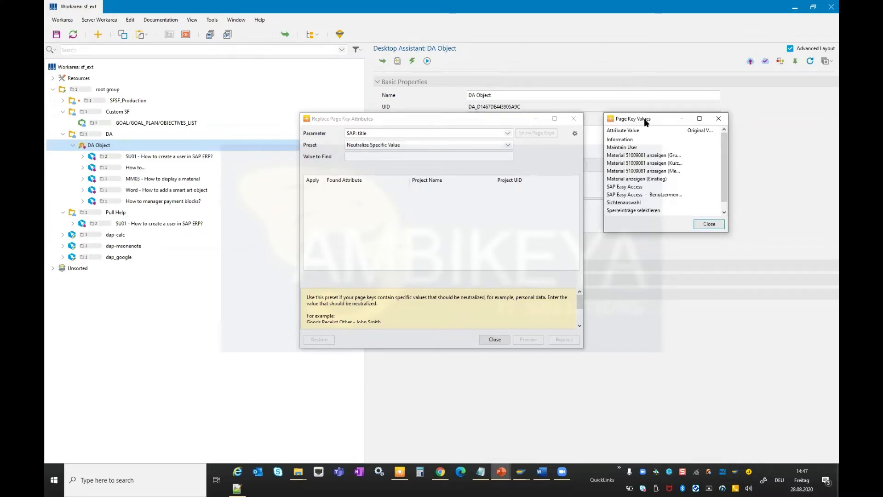
drag(627, 233, 627, 296)
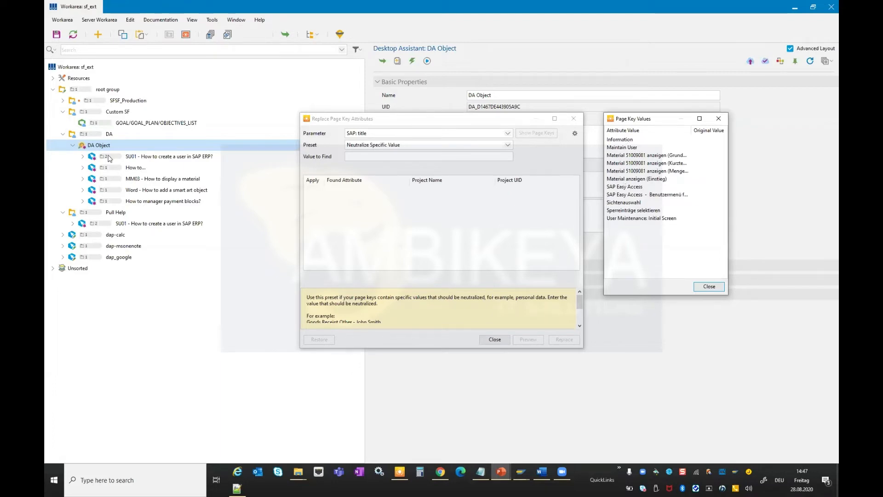
click(631, 156)
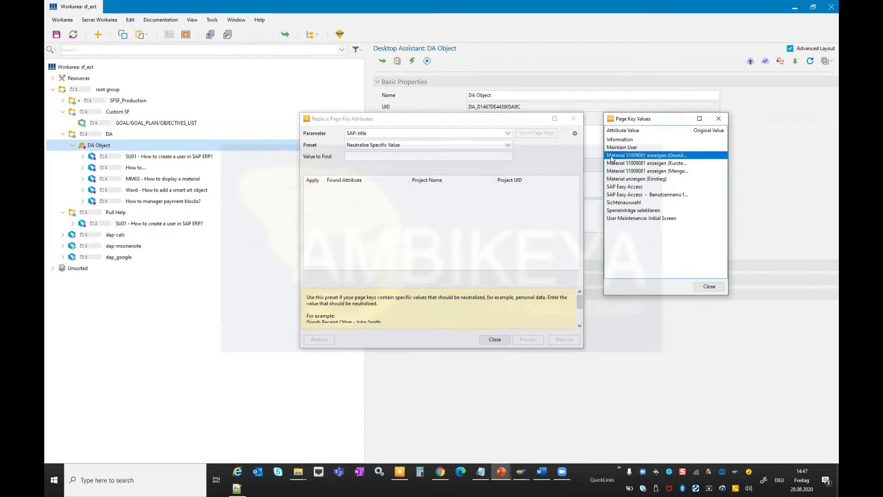
drag(693, 139, 704, 132)
click(683, 164)
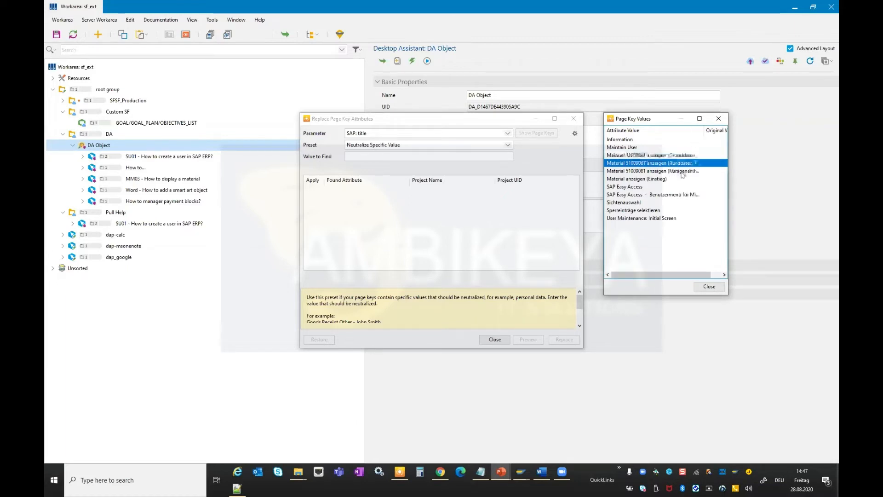
click(683, 172)
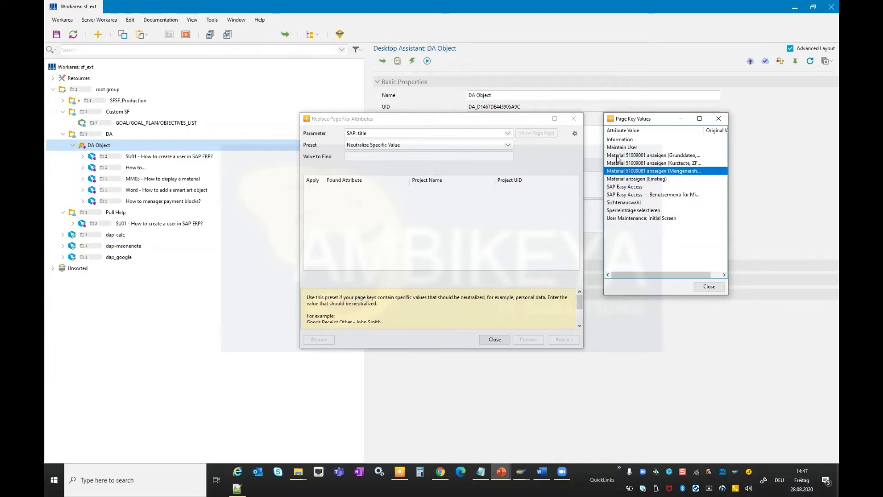
click(650, 156)
double_click(650, 156)
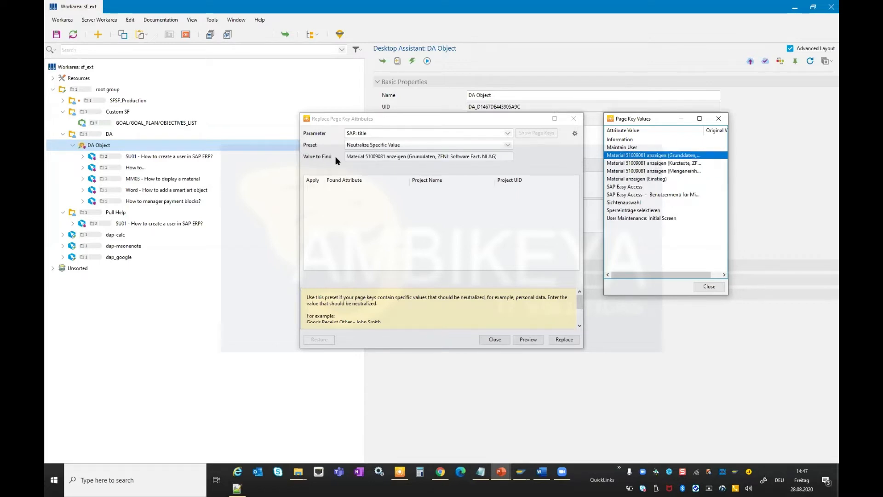
click(532, 341)
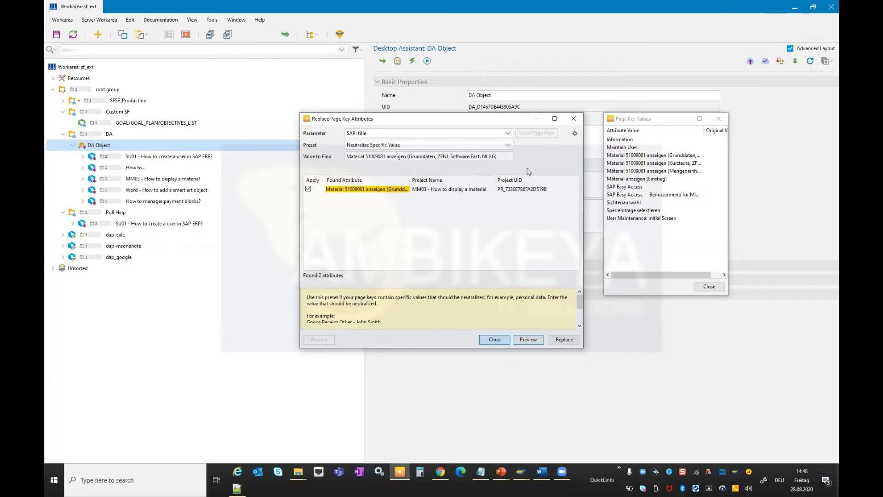
Try the Kurztexte and then the Mengeneinheiten Material 51009081 anzeigen page key values as the value to find.
click(645, 163)
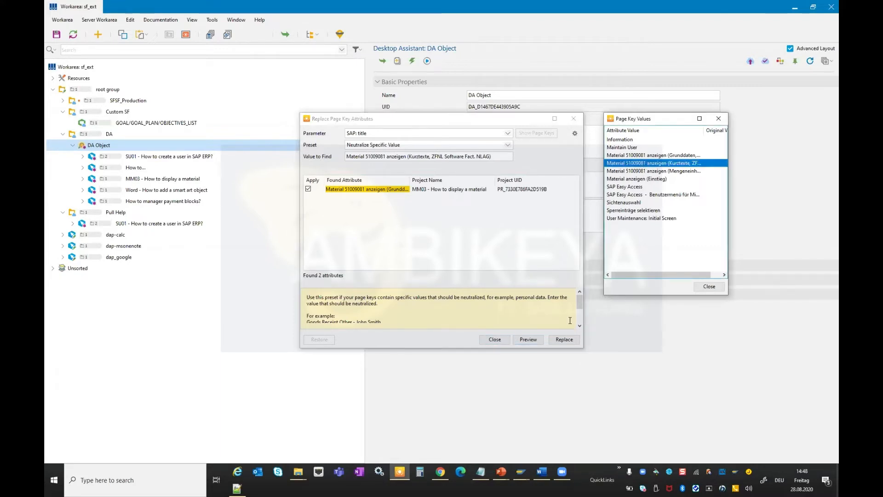
click(633, 171)
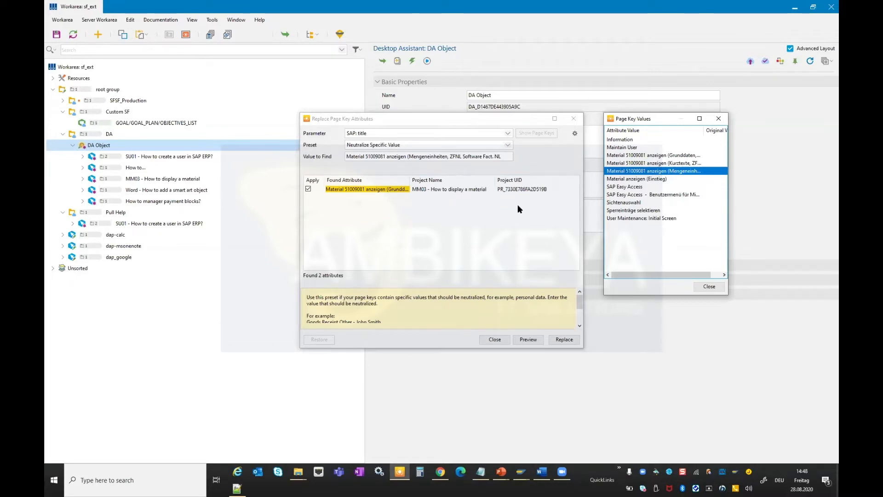
Switch the preset to Neutralize Date, highlight the example dates in its description, and preview matches.
click(390, 144)
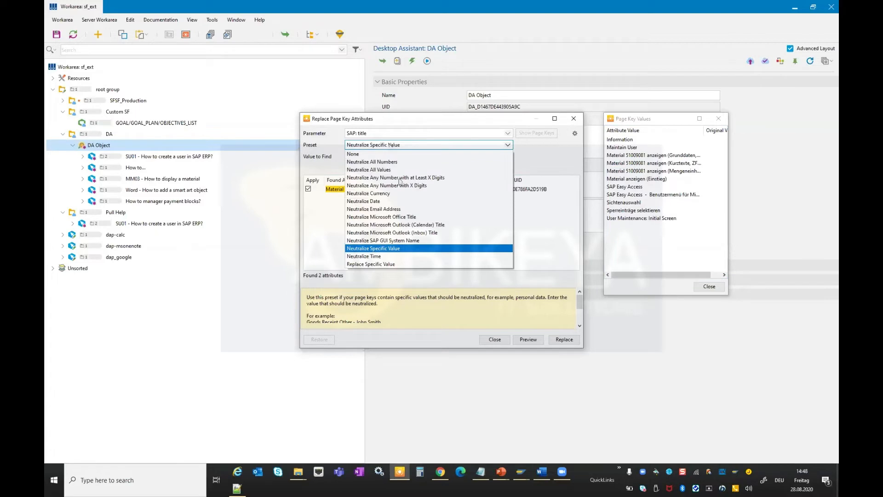
click(375, 202)
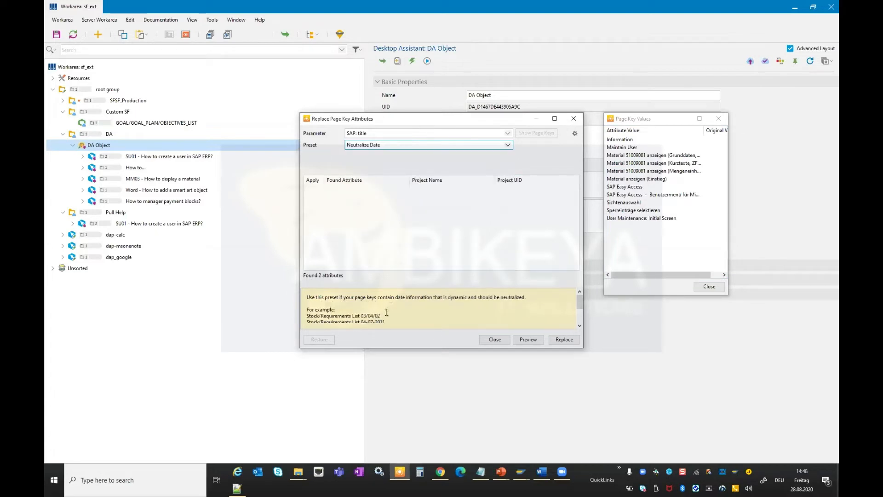
scroll(393, 309, down, 2)
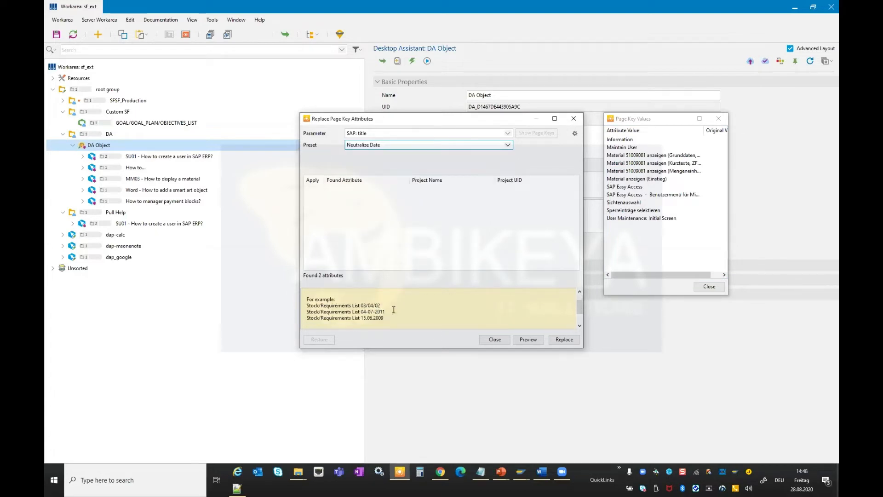
click(358, 297)
drag(359, 297, 380, 298)
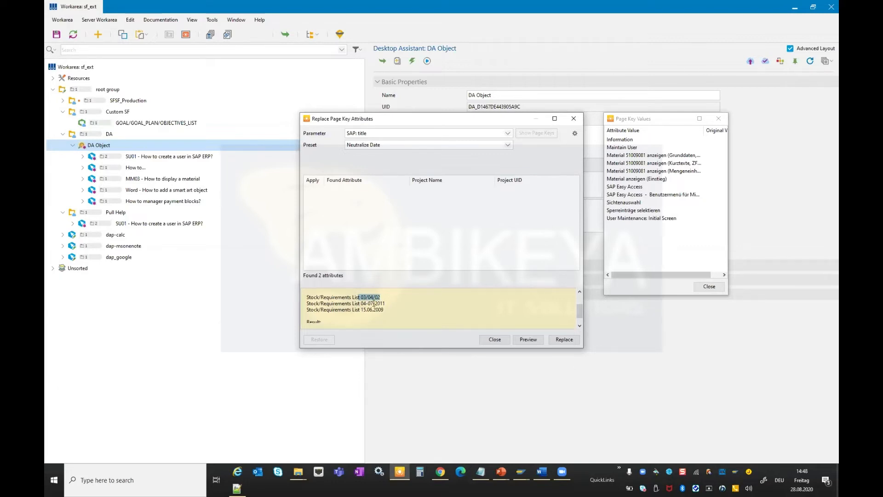
drag(385, 304, 362, 307)
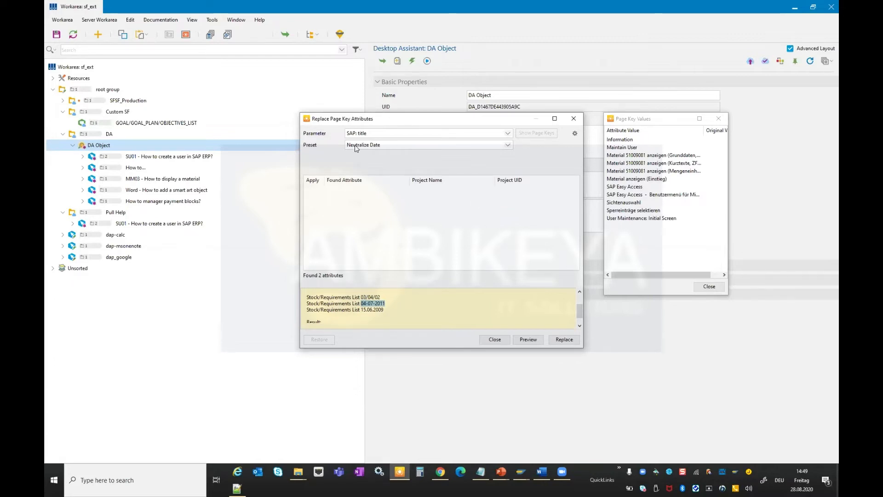
click(528, 339)
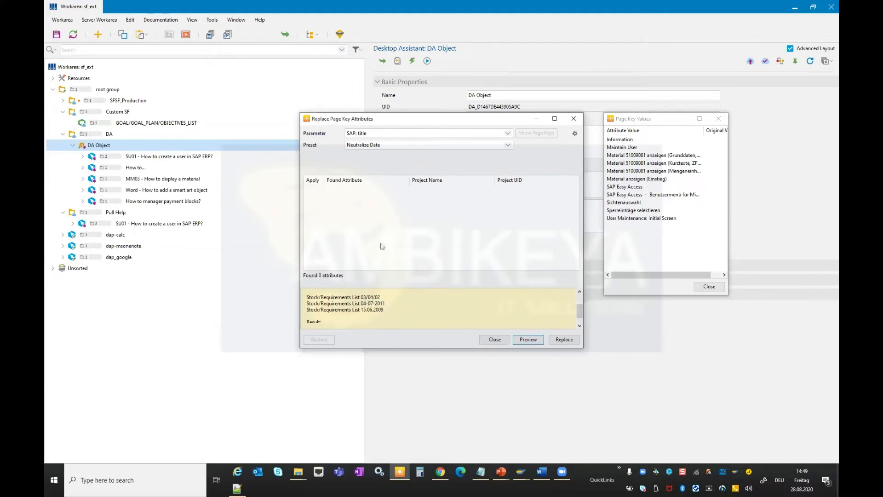
Switch the preset to Neutralize Microsoft Office Title, read its examples, and close the Page Key Values window.
click(404, 146)
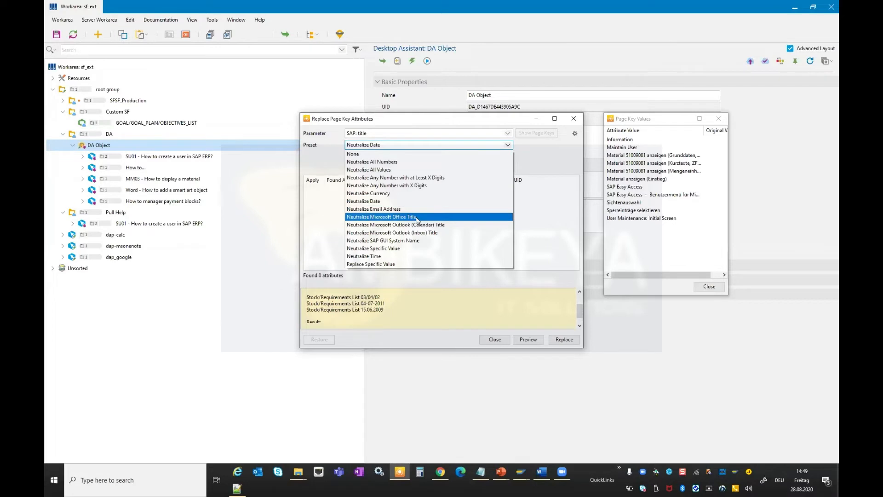
click(416, 219)
scroll(335, 311, down, 2)
triple_click(310, 311)
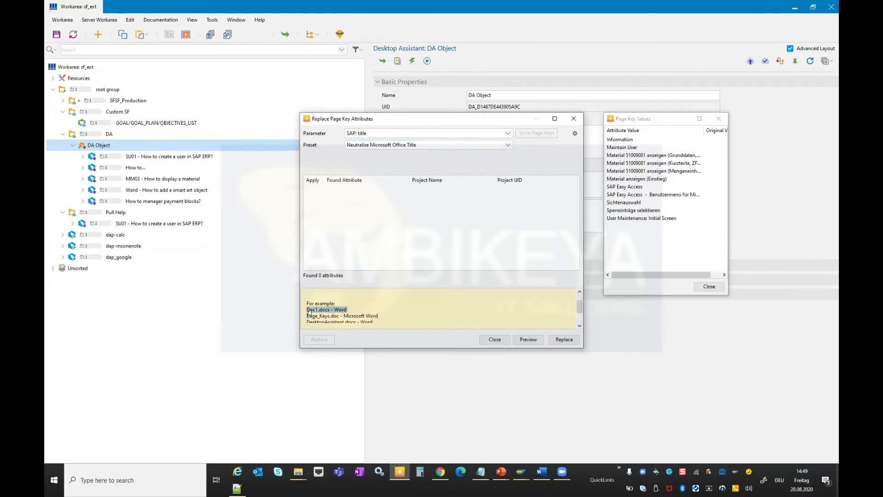
scroll(309, 312, down, 2)
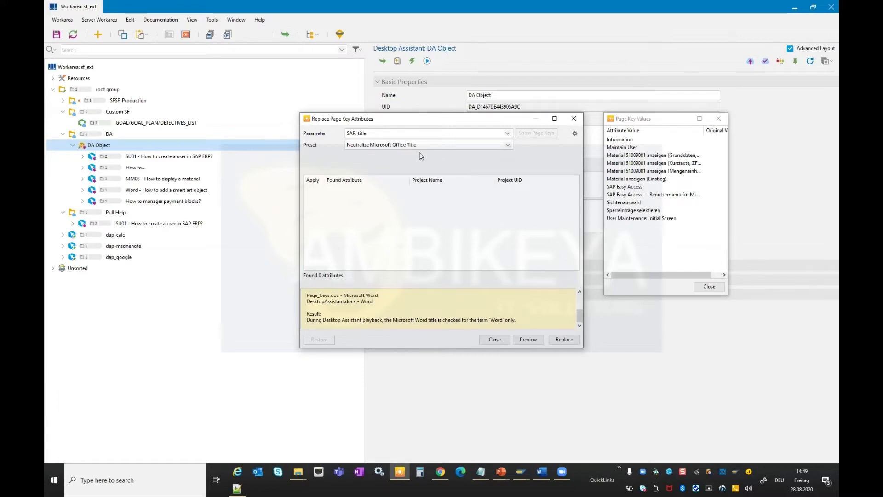
click(709, 286)
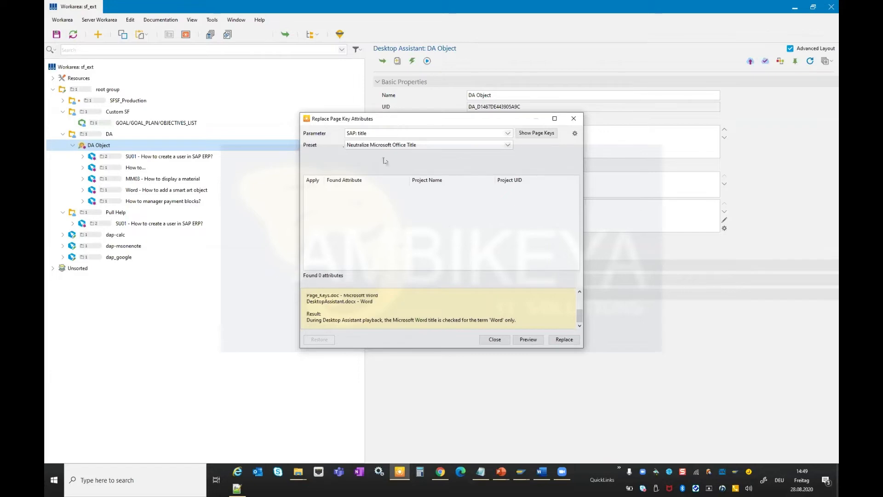
Toggle the regular-expression search and replace view, then close the Replace Page Key Attributes dialog.
click(576, 134)
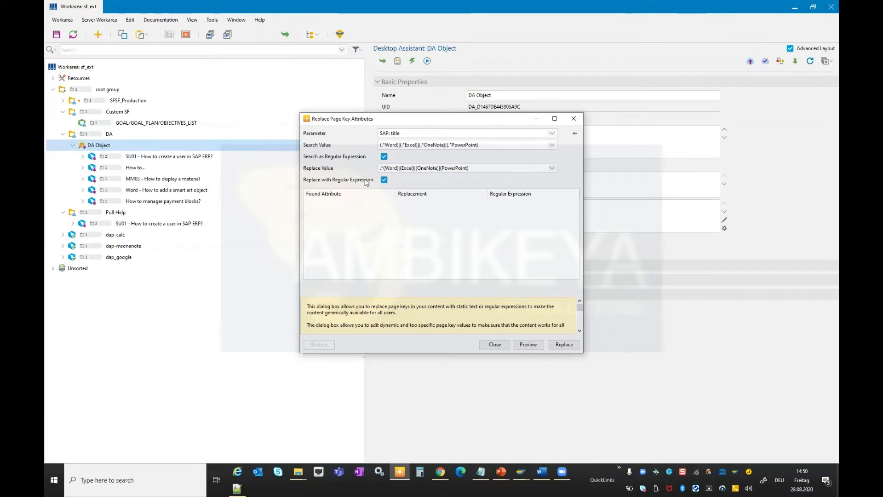
click(576, 134)
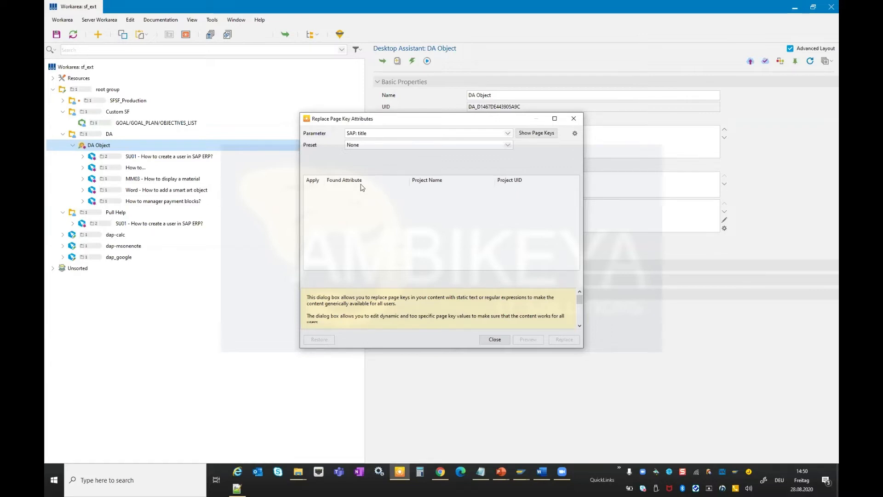
click(492, 340)
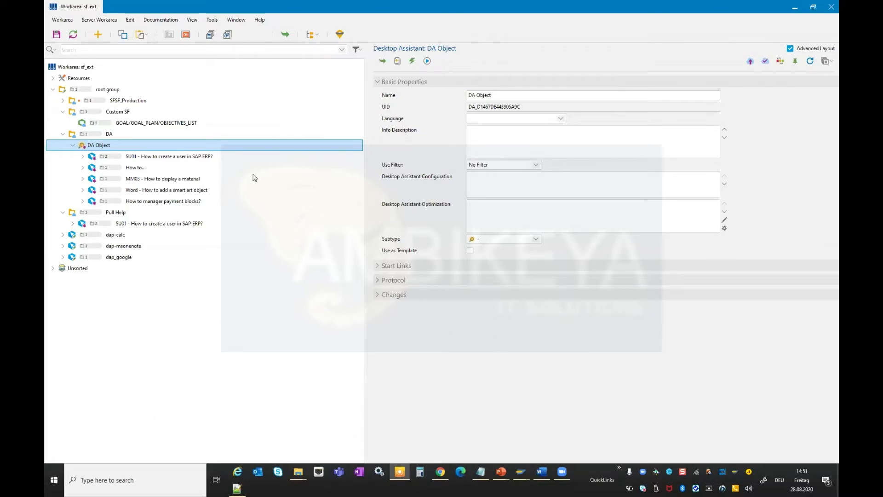
Switch to the browser, close the duplicate loading tab, and open the regex101 tester tab.
key(alt+Tab)
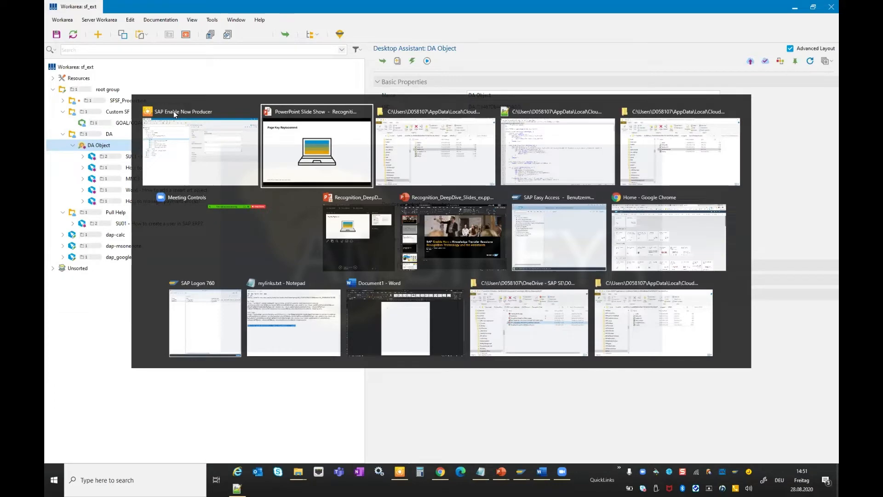
key(Right)
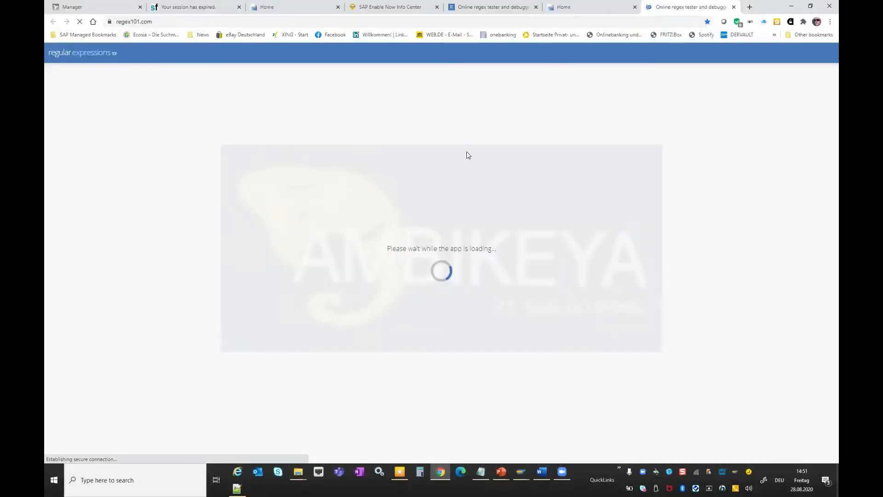
click(735, 7)
click(492, 7)
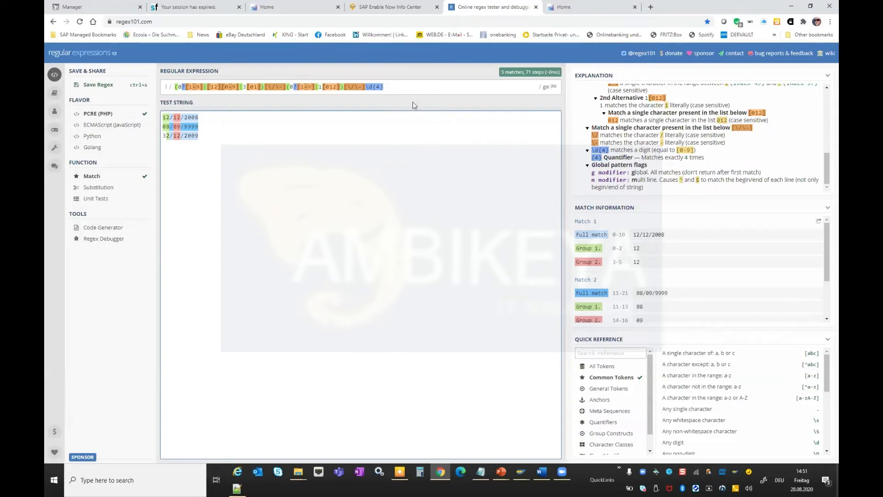
In the regex tester, replace the third test string with the date 31/04/2012.
key(shift+Tab)
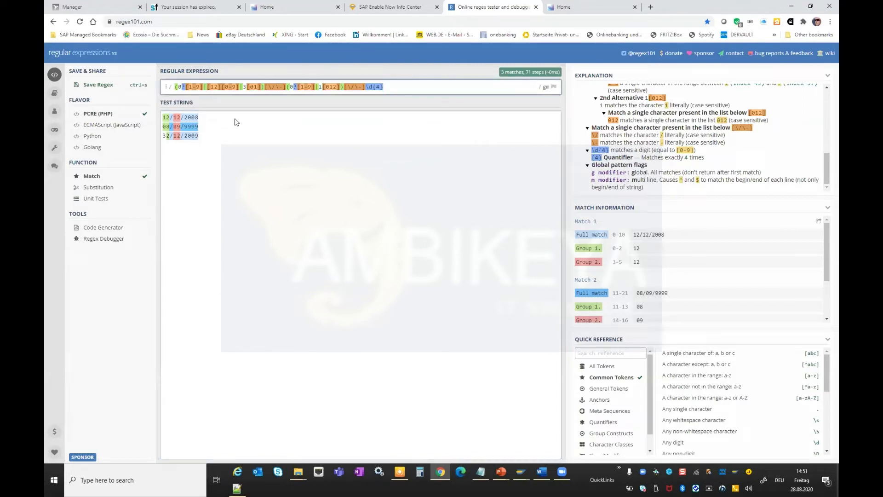
mouse_move(176, 132)
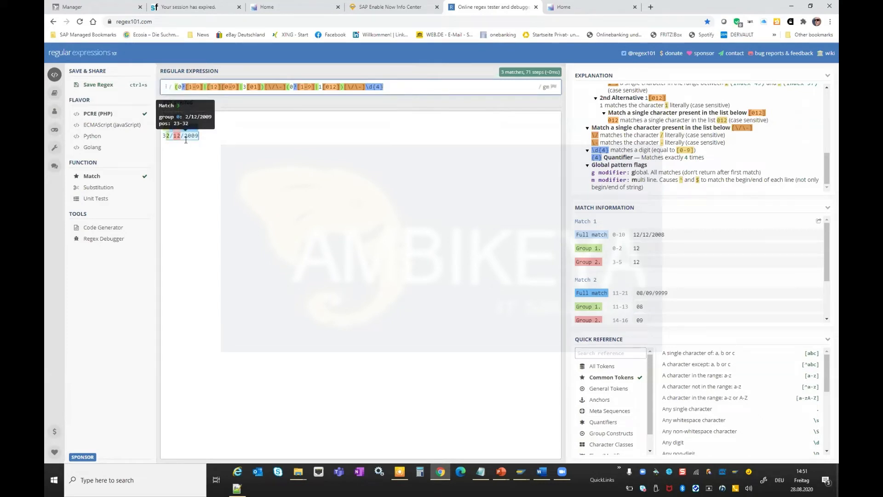
drag(207, 142, 162, 117)
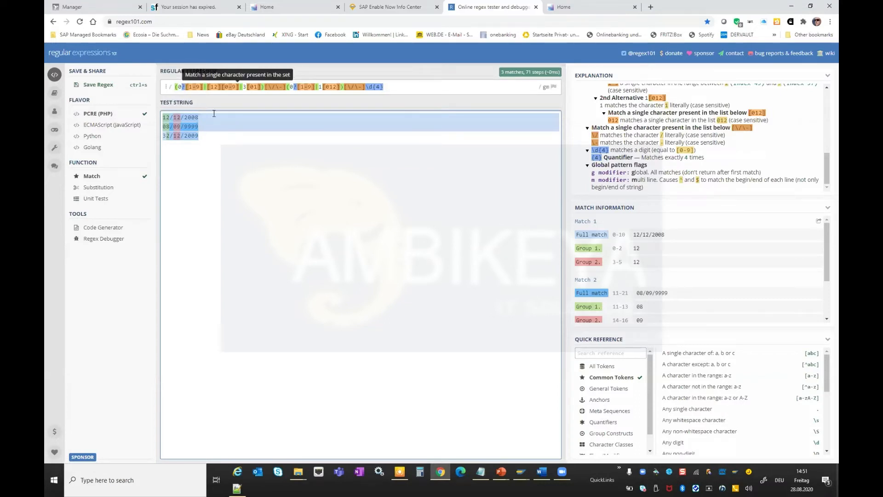
click(171, 117)
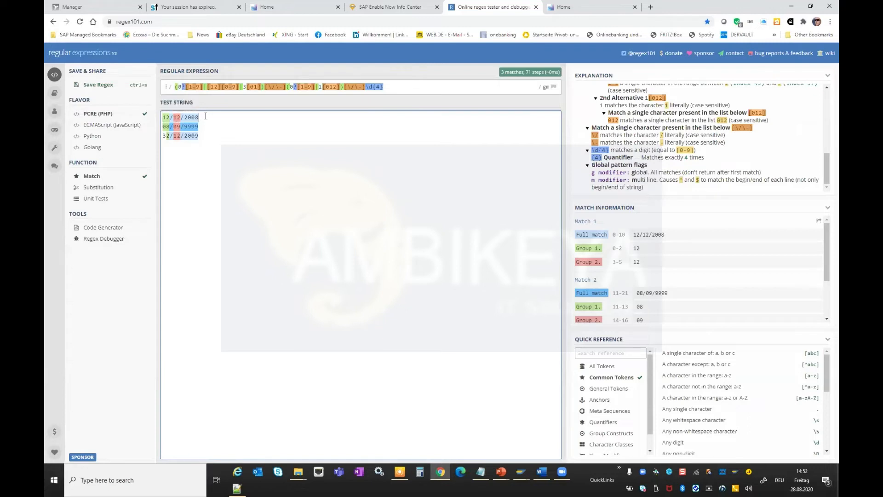
click(215, 134)
key(Return)
key(BackSpace)
key(BackSpace)
key(BackSpace)
key(BackSpace)
key(BackSpace)
key(BackSpace)
key(BackSpace)
key(BackSpace)
key(BackSpace)
key(BackSpace)
key(BackSpace)
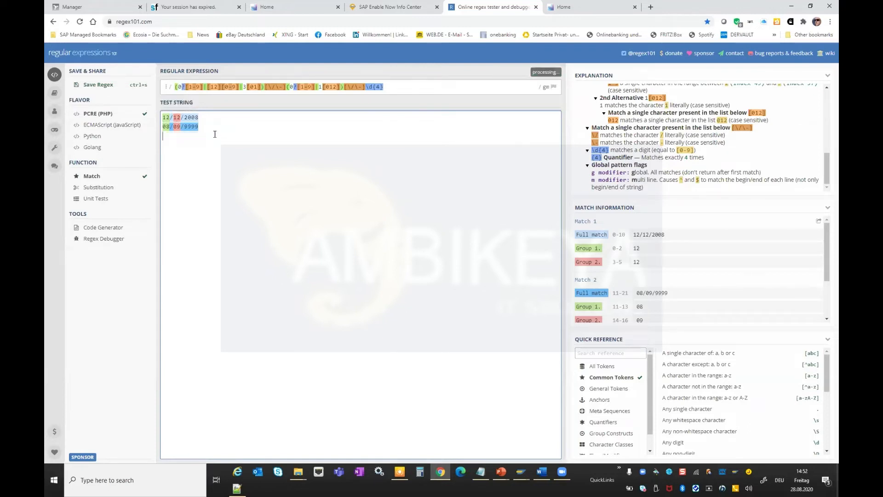
text(33/)
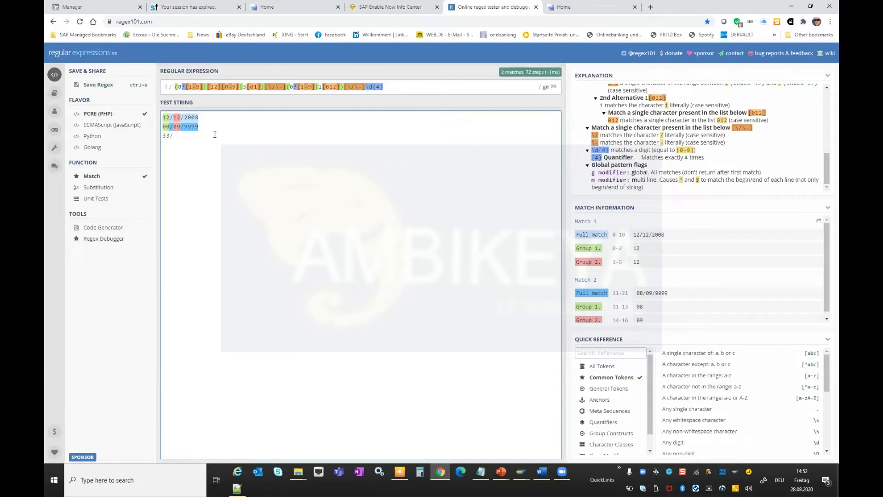
text(04/)
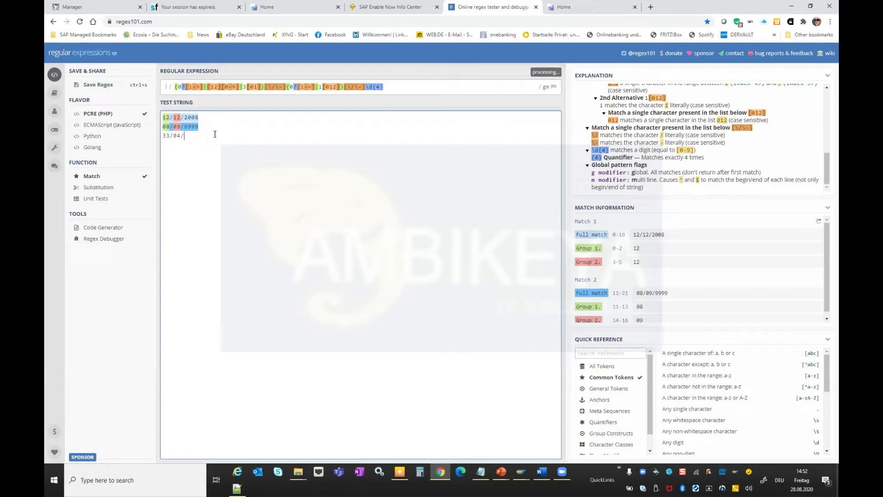
text(2012)
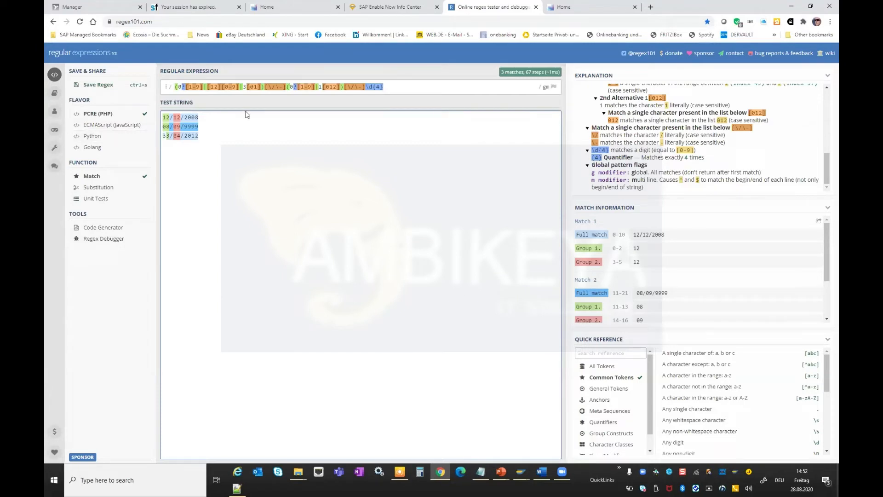
text(e)
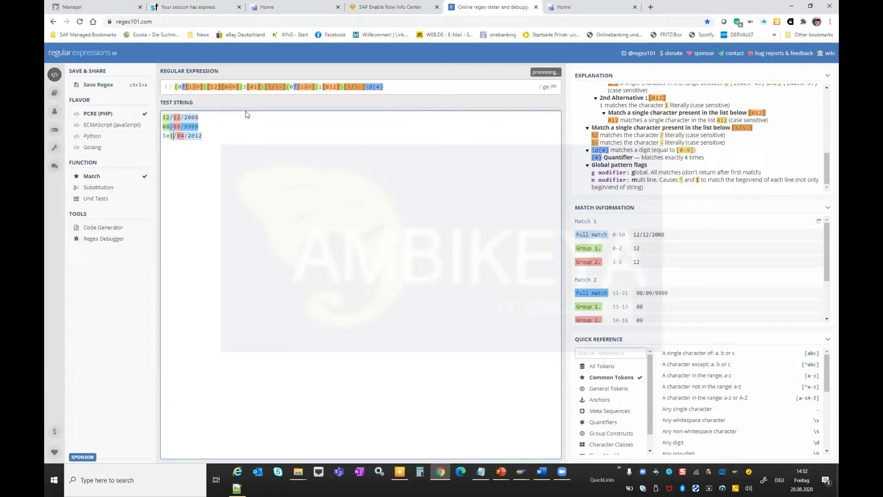
key(BackSpace)
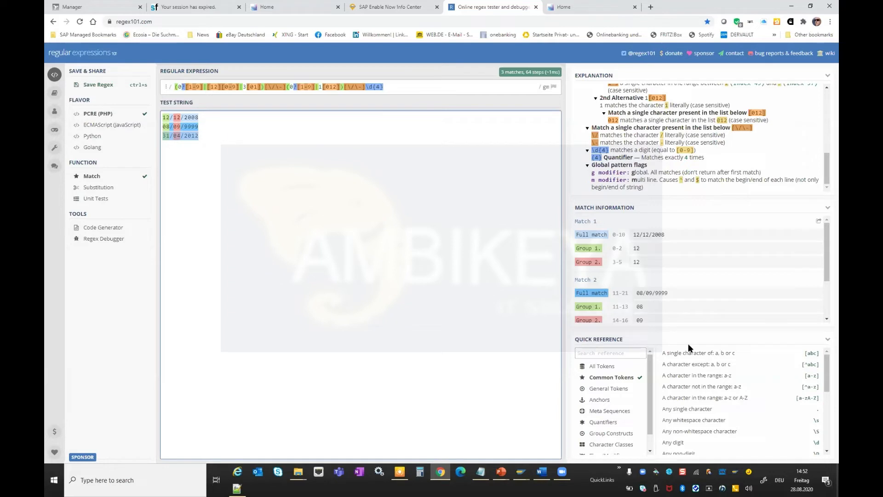
Browse the regex quick reference tokens list.
click(680, 420)
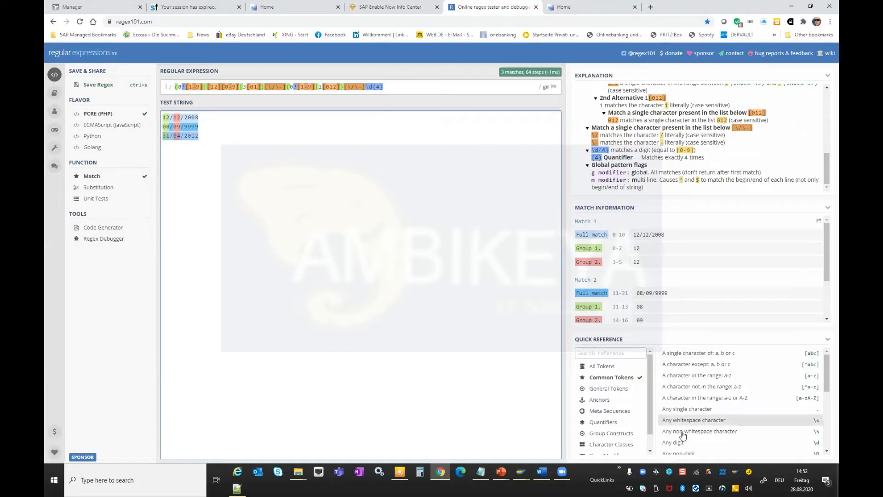
click(678, 353)
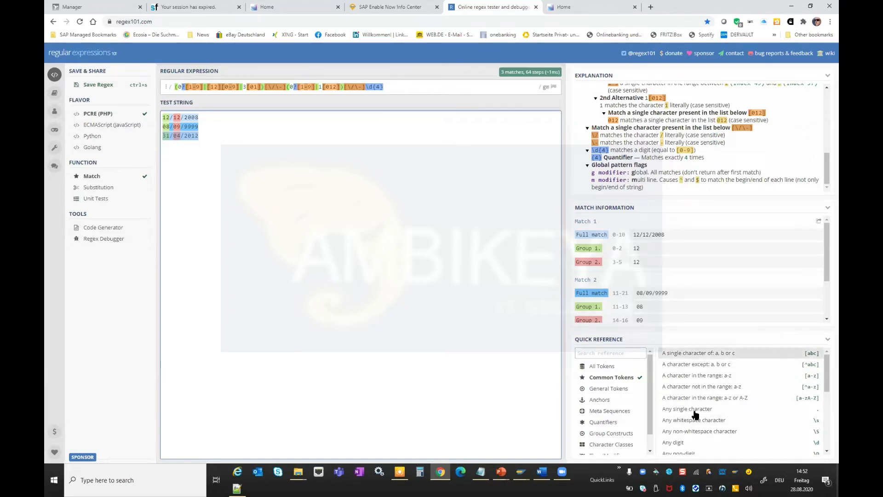
click(704, 397)
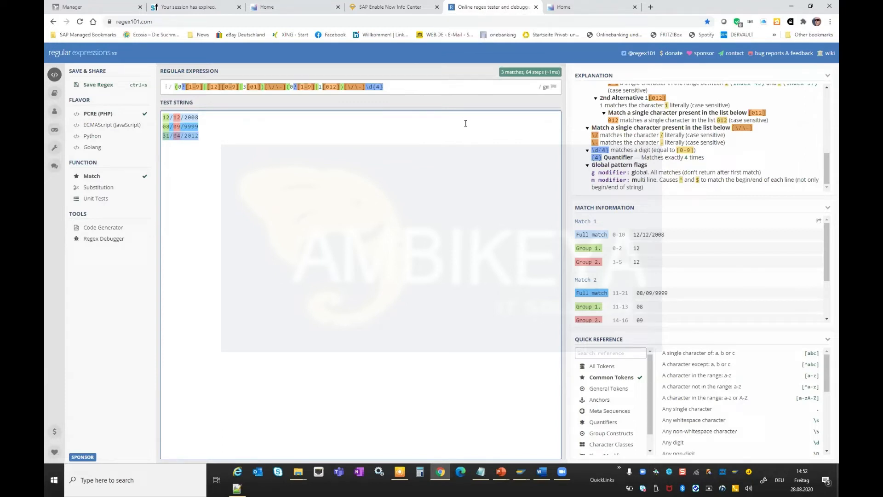
Switch back and reopen Replace Page Key Attributes from the Content Administration tools.
key(alt+Tab)
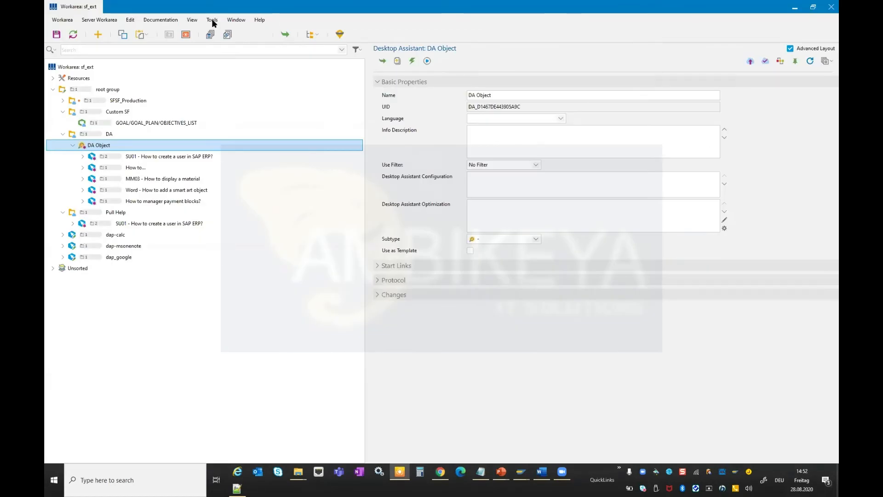
click(212, 21)
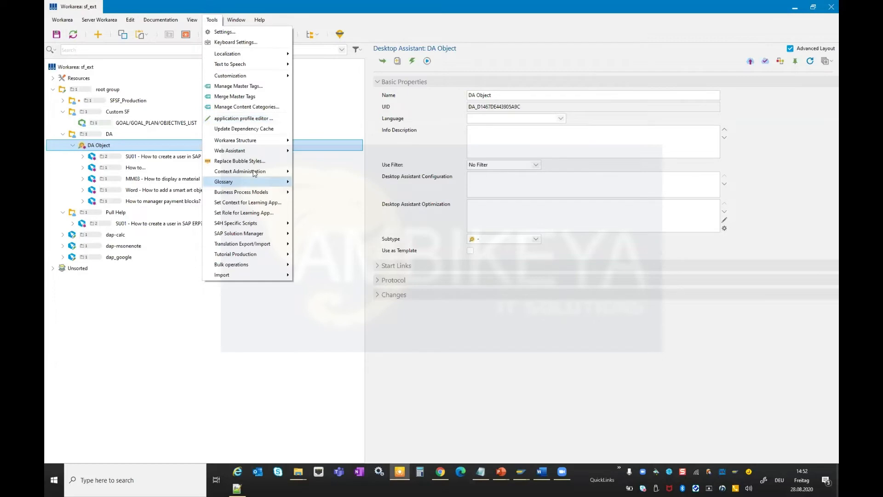
mouse_move(248, 171)
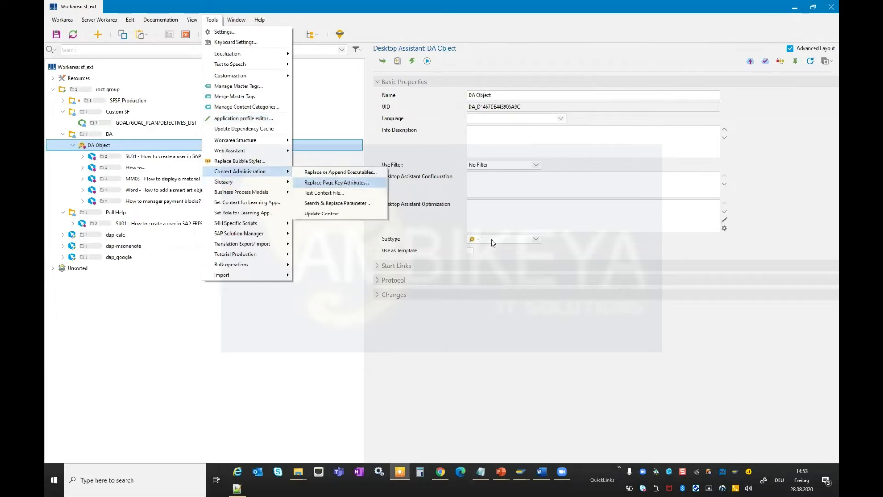
key(Return)
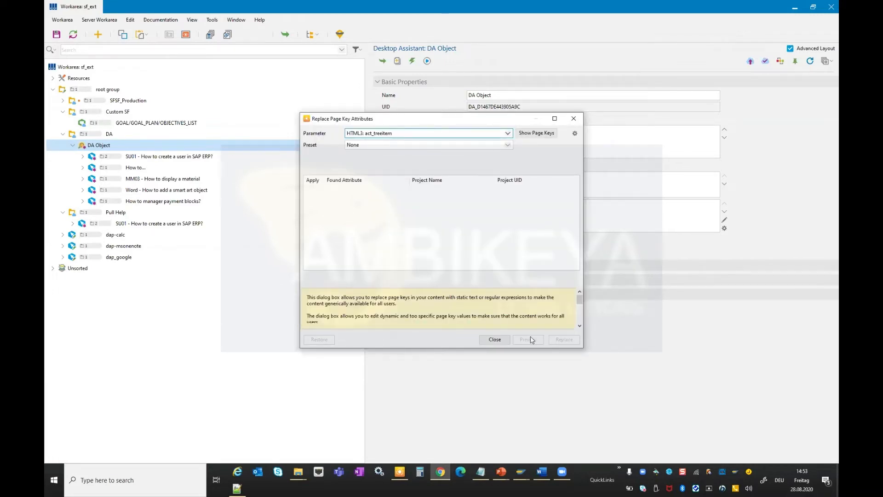
Close the Replace Page Key Attributes dialog and review the Profiles – Helpful Tools slide in the presentation.
click(495, 340)
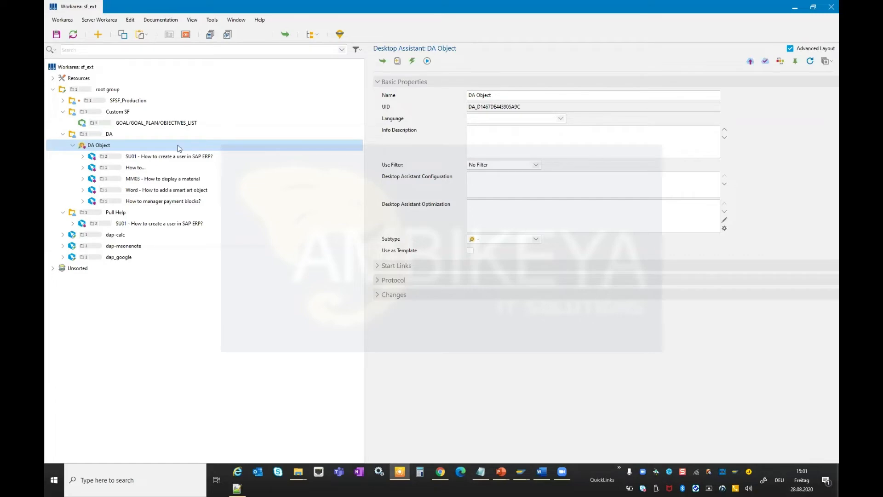
key(alt+Tab)
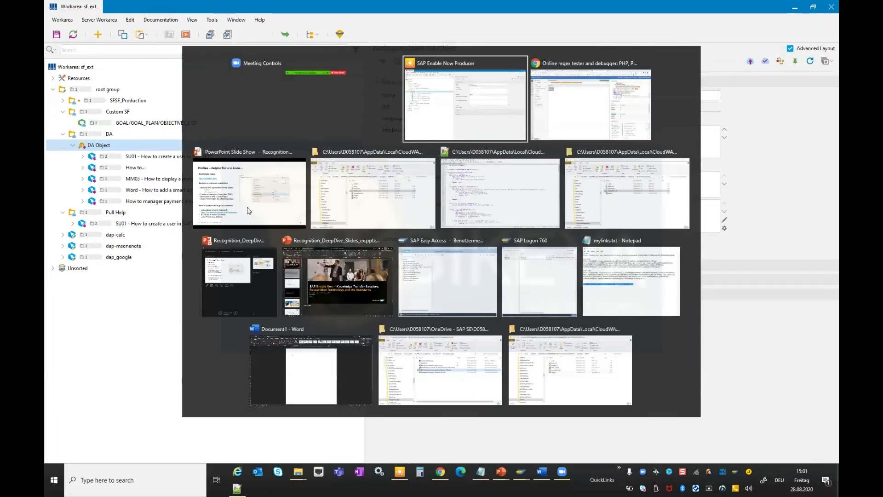
key(alt+Tab)
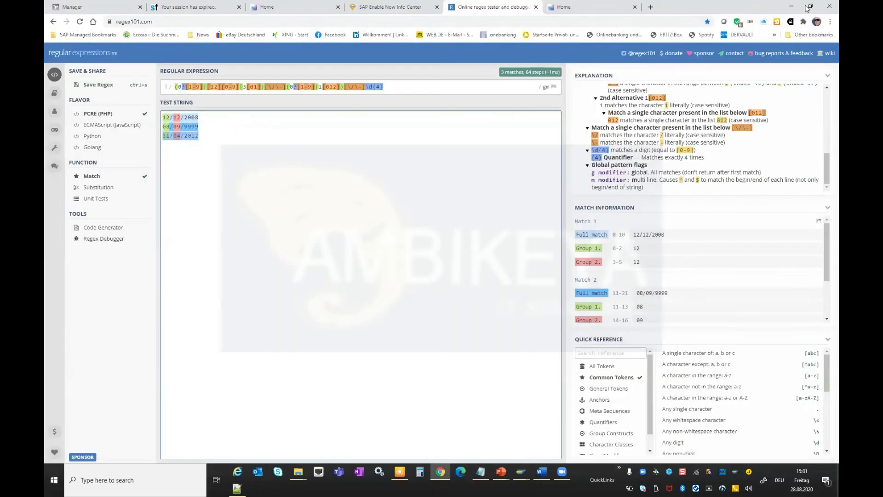
click(794, 8)
key(alt+Tab)
key(Tab)
key(Tab)
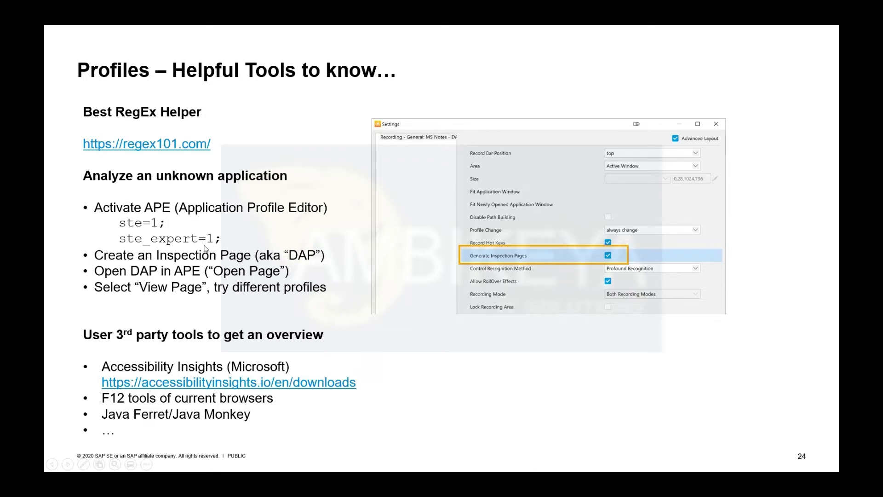
key(alt+Tab)
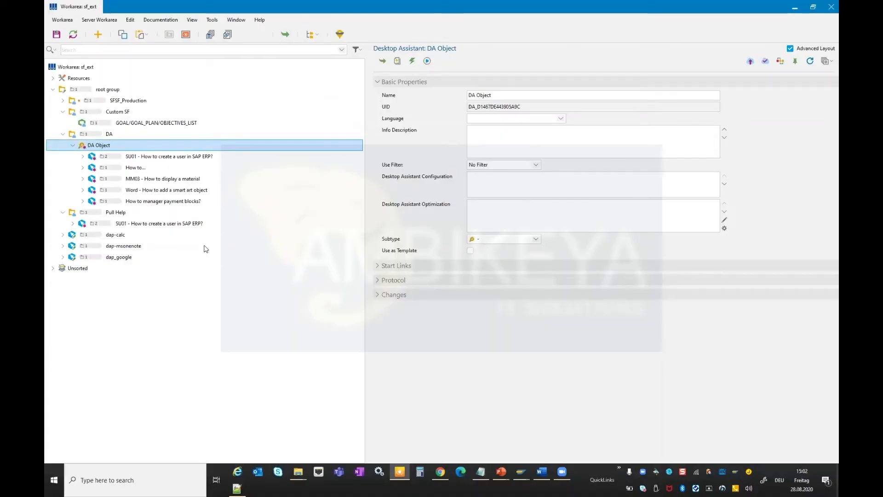
Launch the application profile editor from the Producer tools.
click(212, 20)
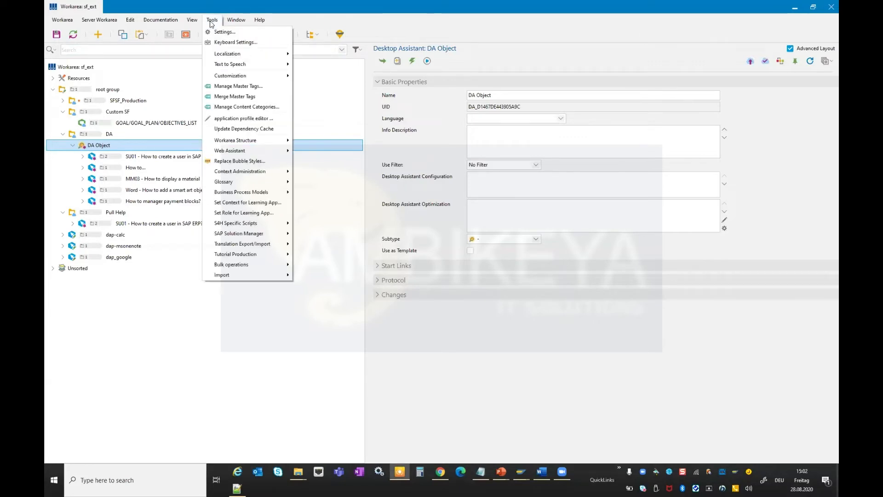
click(243, 120)
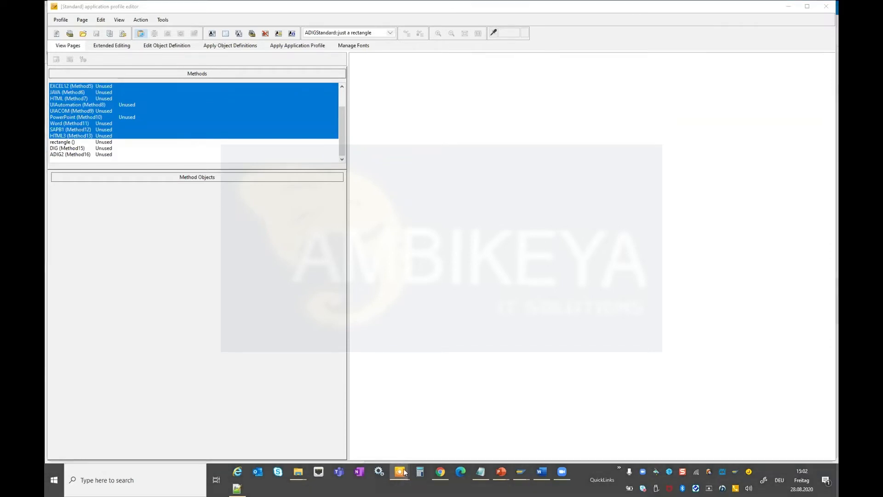
mouse_move(401, 476)
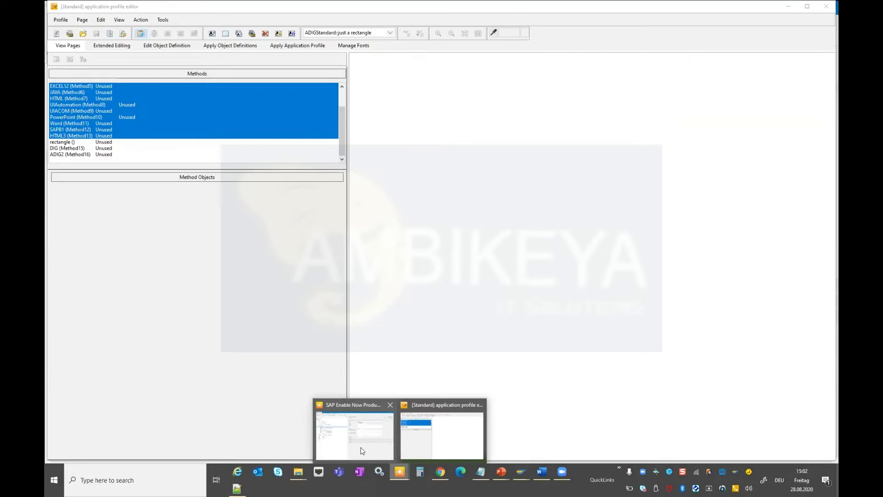
click(361, 449)
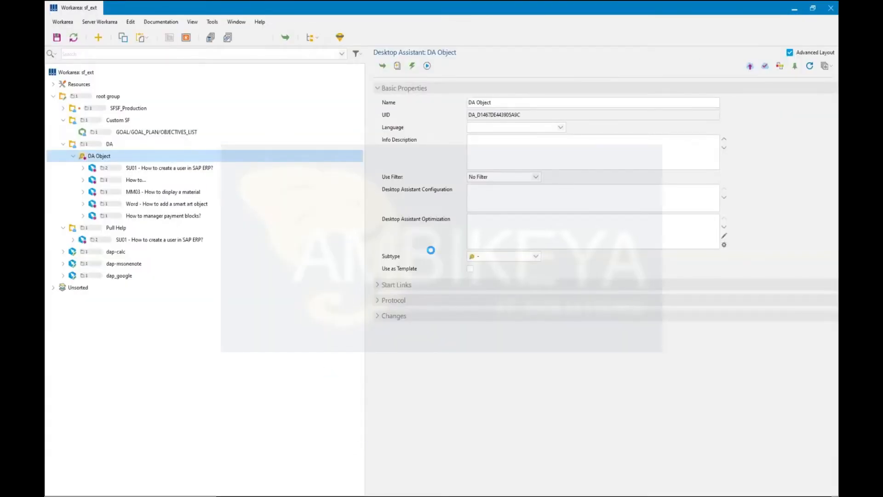
Open the dap-msonenote application page in the application profile editor.
key(alt+Tab)
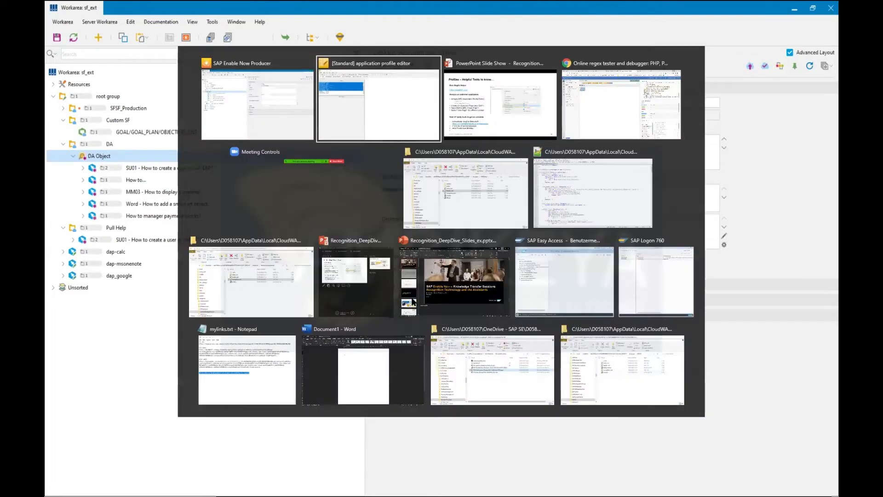
click(381, 161)
key(alt+Tab)
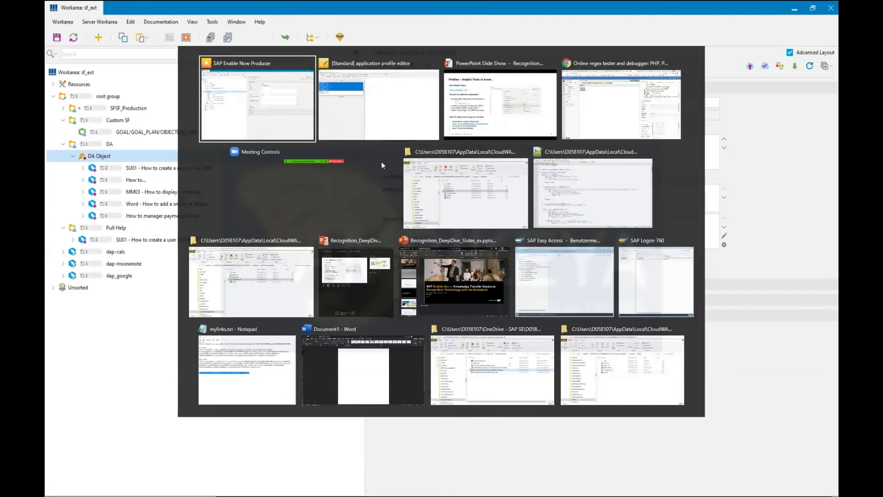
click(395, 255)
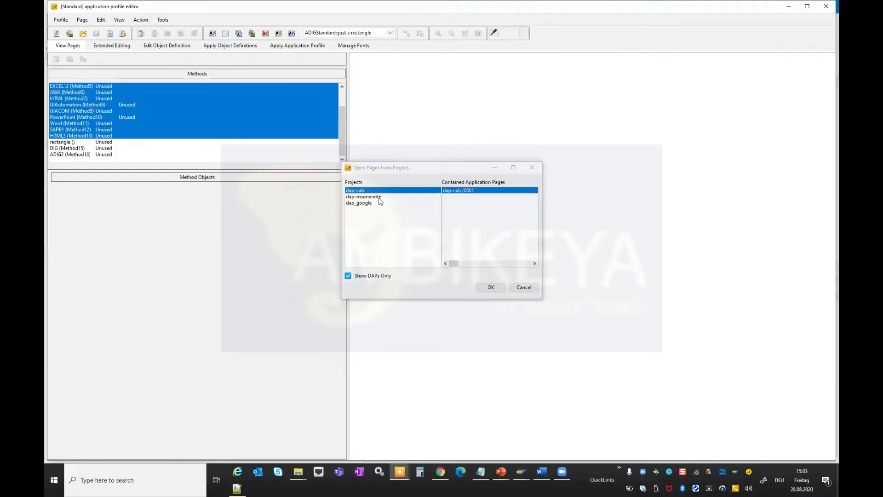
click(365, 197)
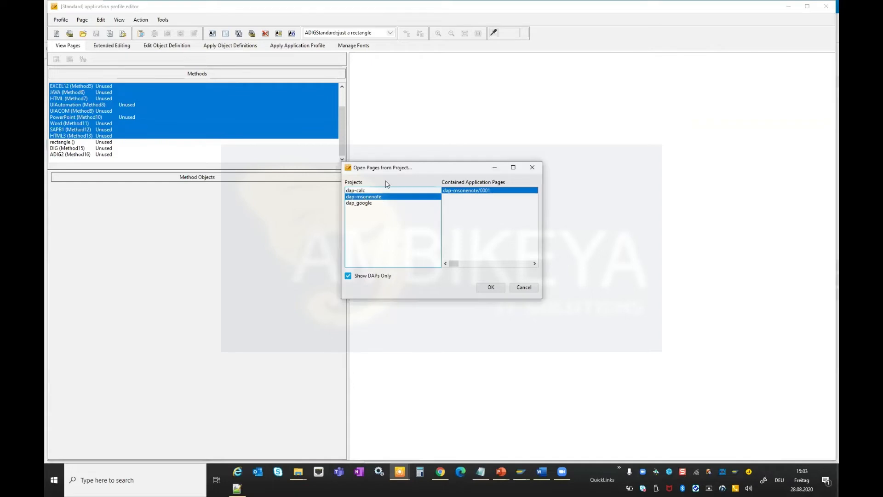
click(491, 286)
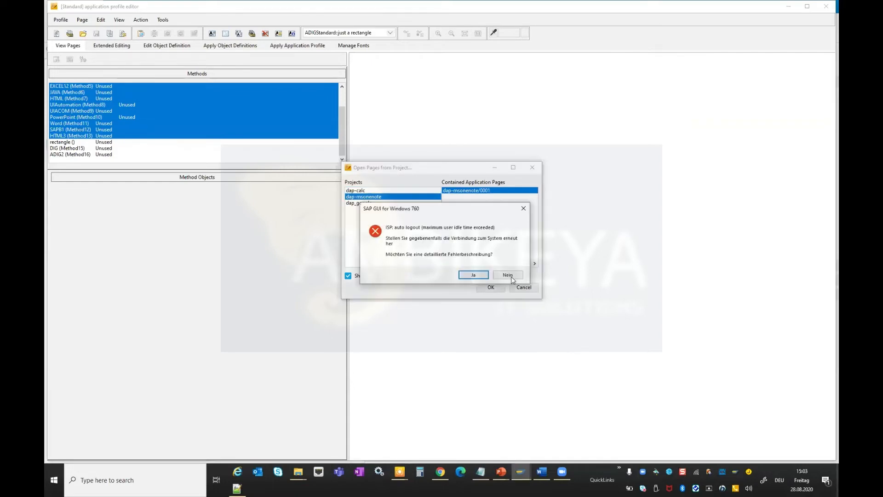
click(511, 277)
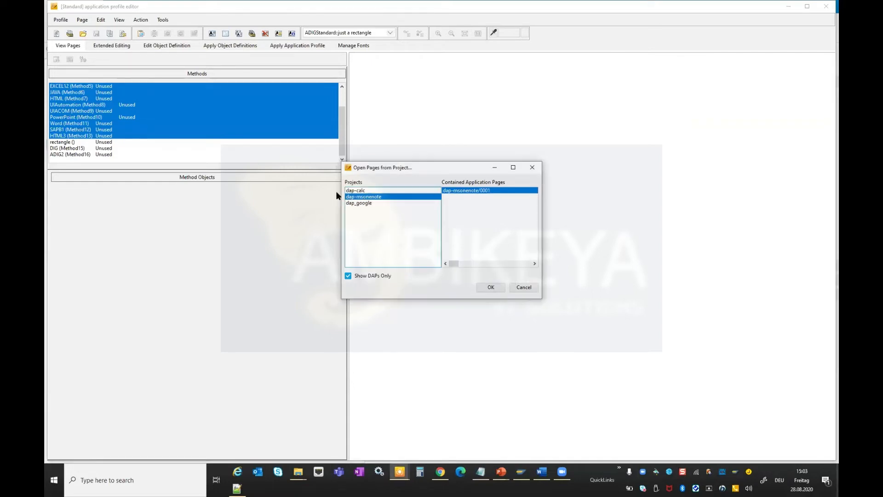
click(492, 287)
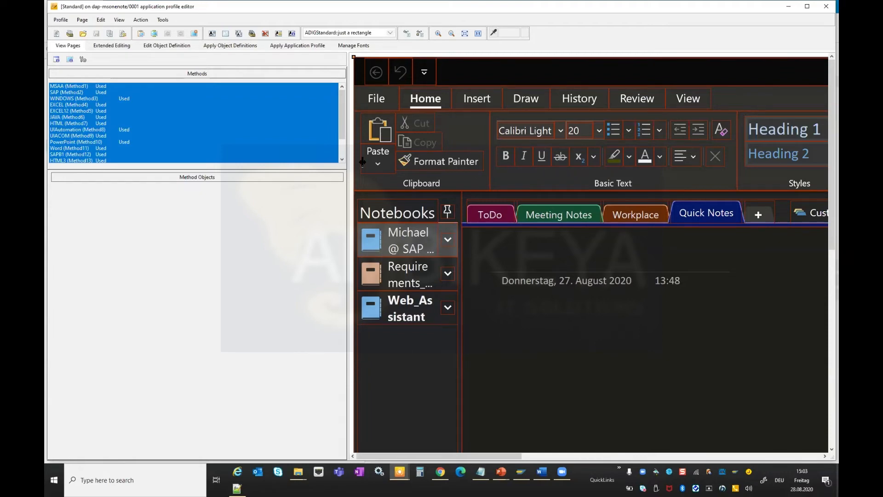
drag(272, 180, 225, 192)
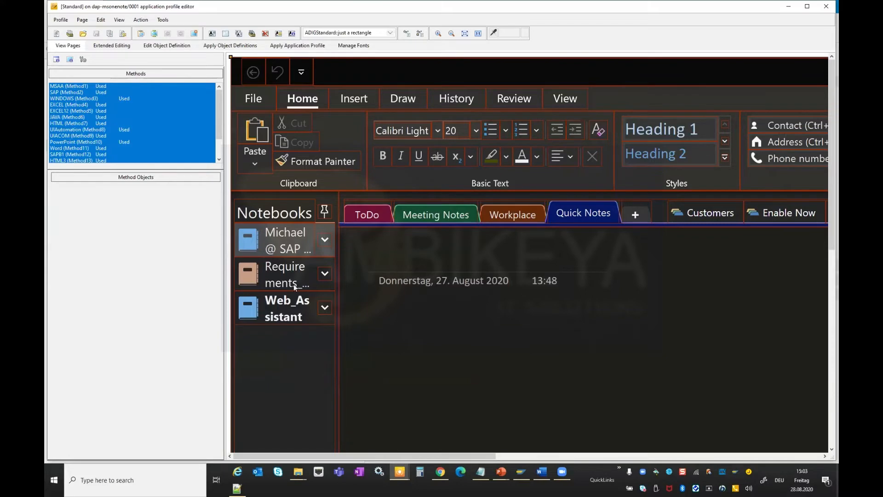
Expand the Application Profiles resources and inspect the MS Excel, Outlook, PowerPoint and Word profiles.
key(alt+Tab)
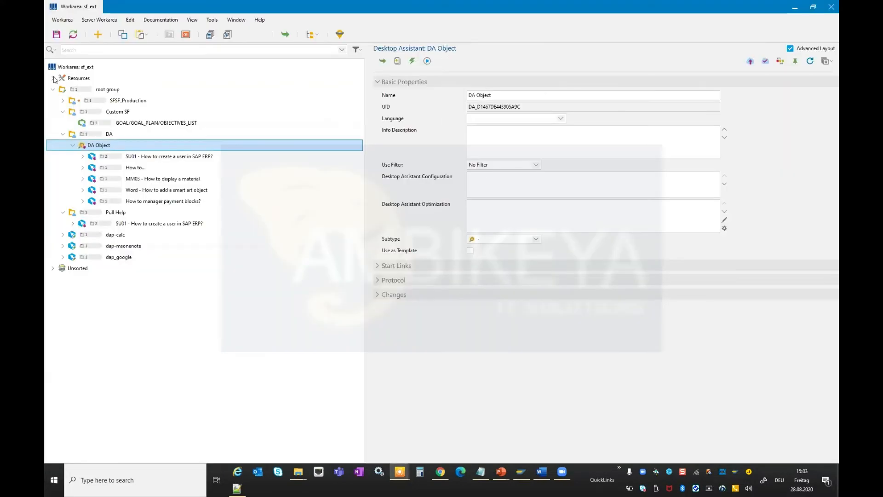
click(53, 78)
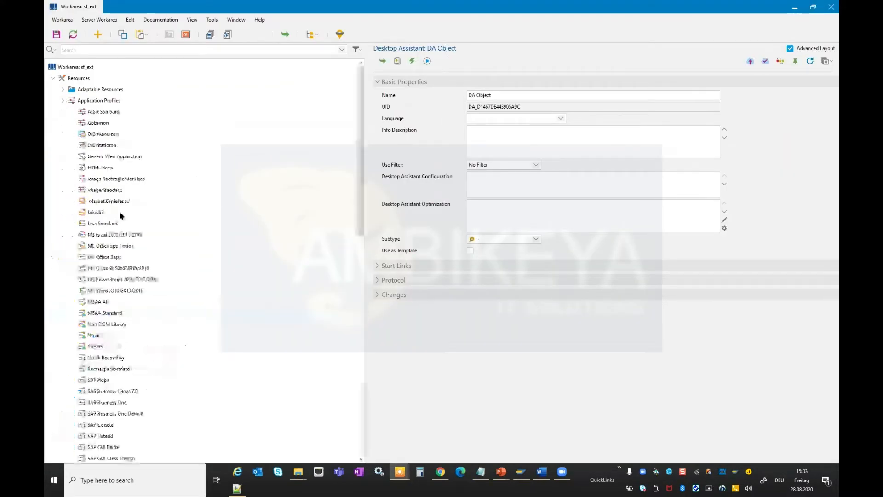
click(106, 235)
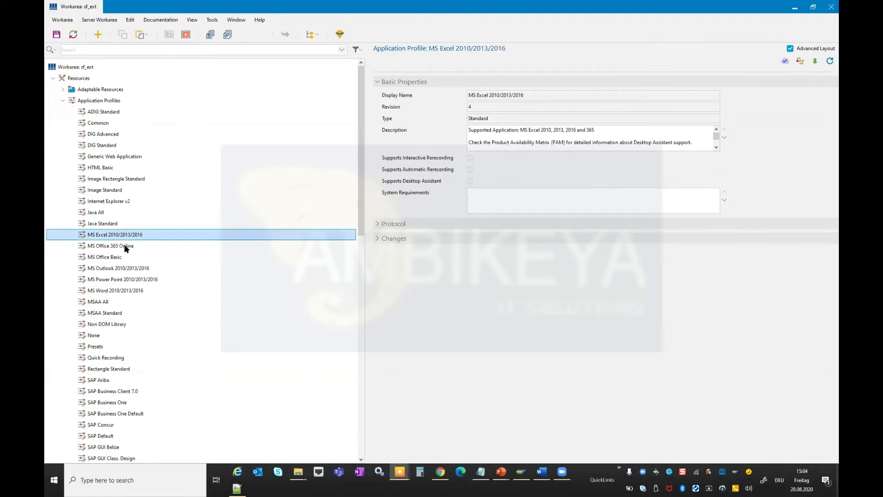
click(124, 269)
click(122, 279)
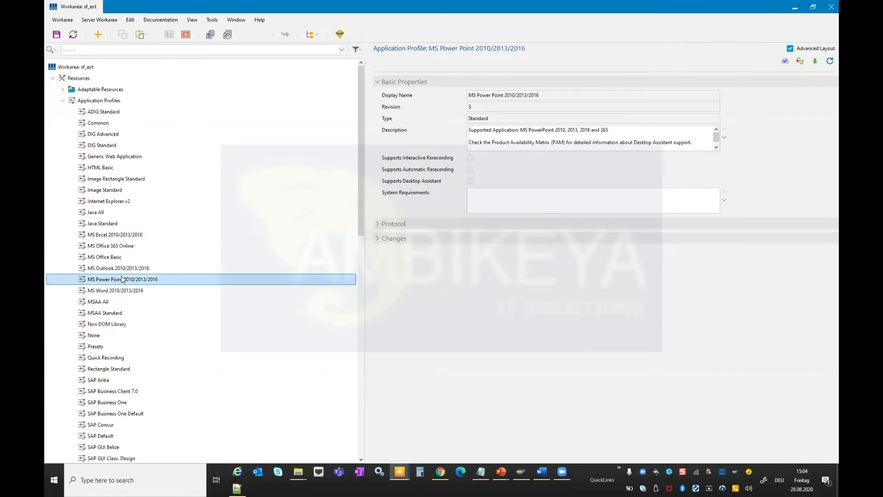
click(121, 290)
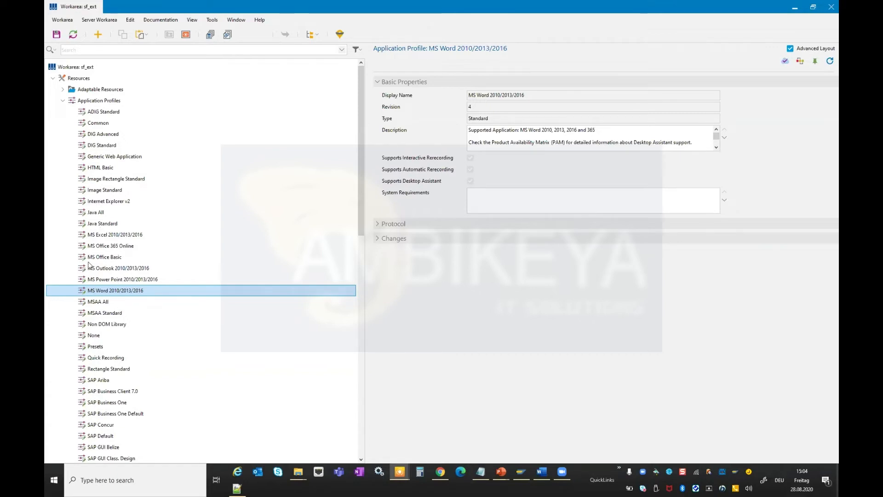
Select the Copy button on the OneNote page to inspect its method objects.
key(alt+Tab)
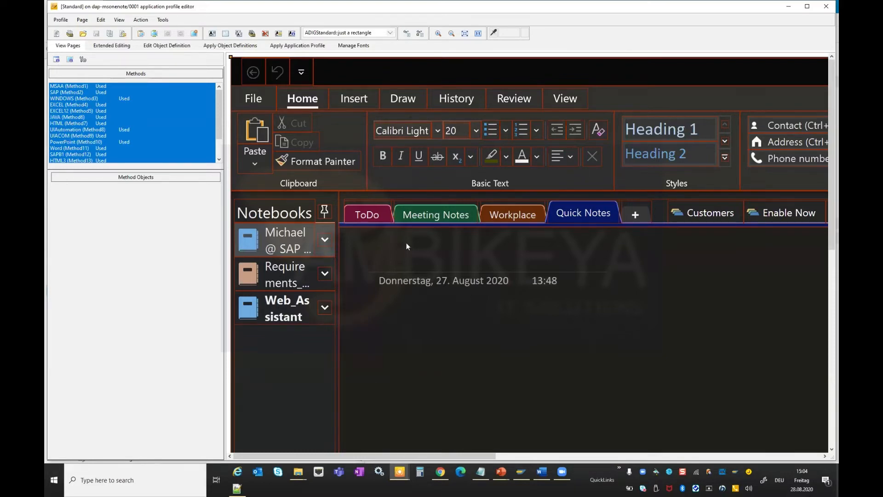
click(316, 165)
click(306, 141)
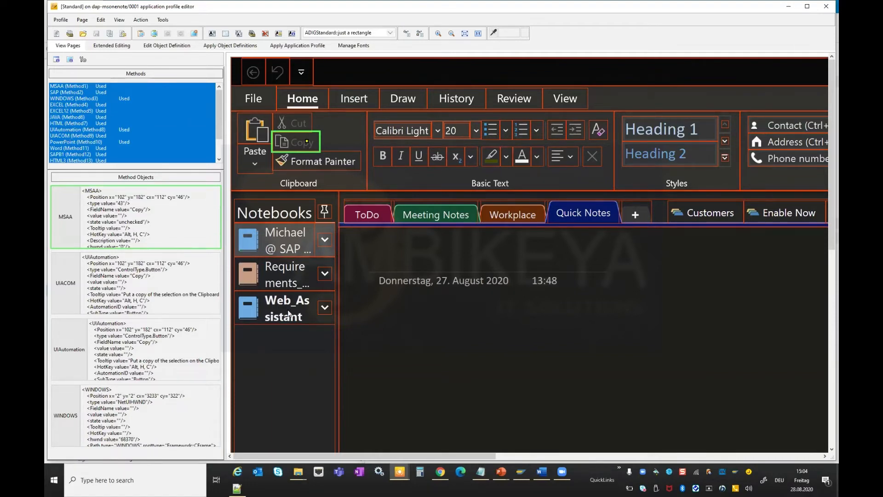
Create a new project named dap-XYZ in the root group.
key(alt+Tab)
click(336, 163)
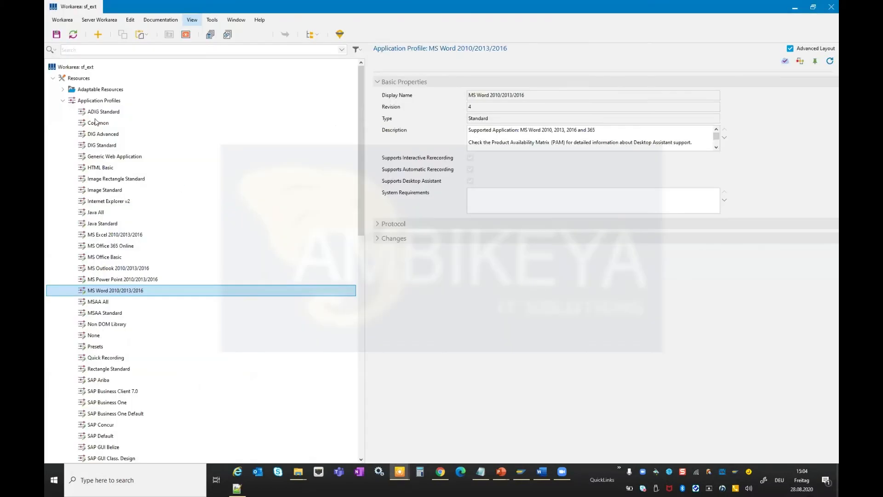
click(62, 100)
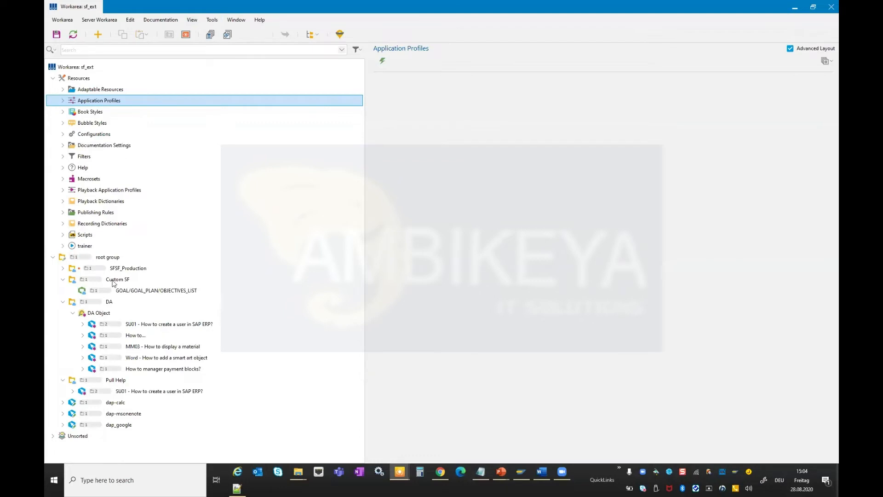
click(109, 257)
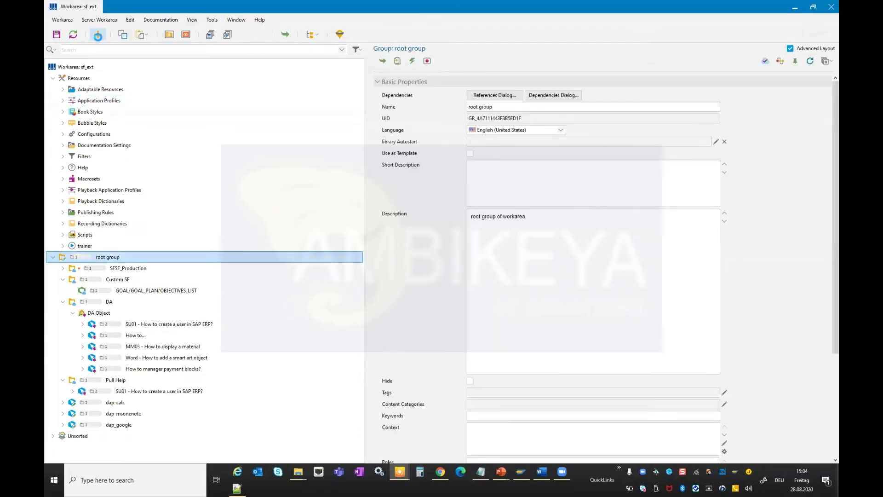
click(98, 34)
click(266, 156)
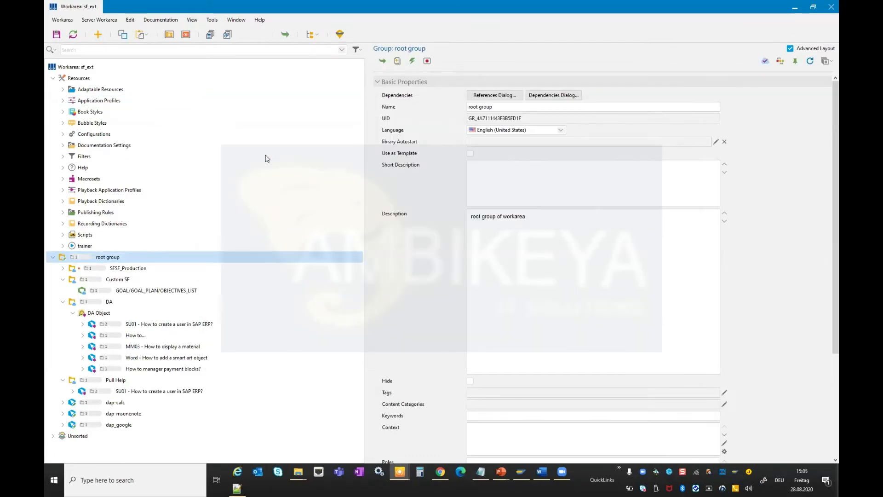
text(dap-)
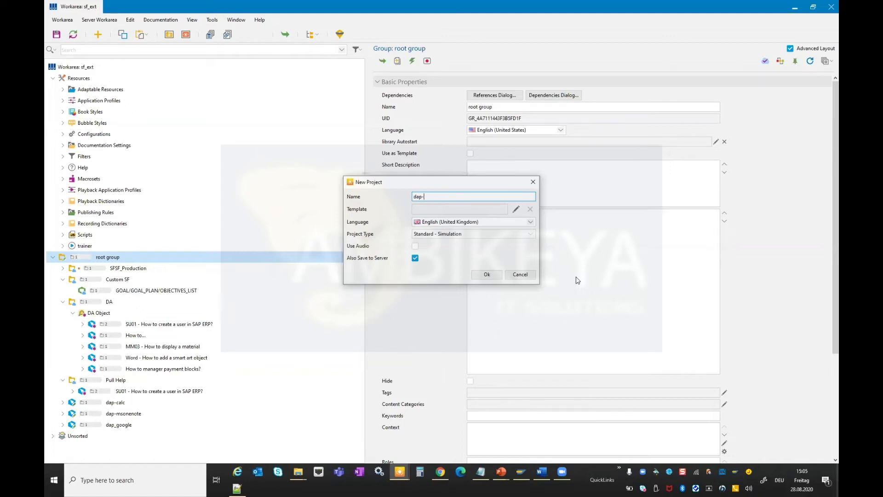
text(SAP)
key(Return)
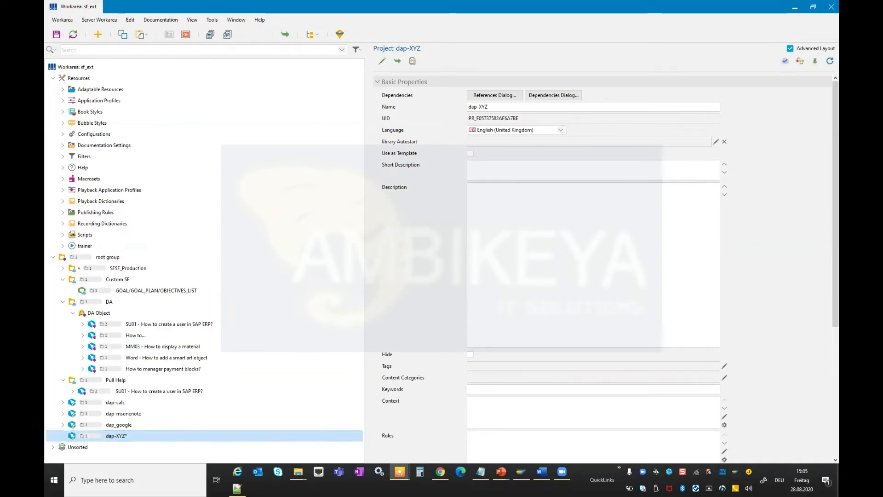
Open the dap-XYZ project and enable Generate Inspection Pages in the Recording - General authoring settings.
click(209, 32)
click(215, 20)
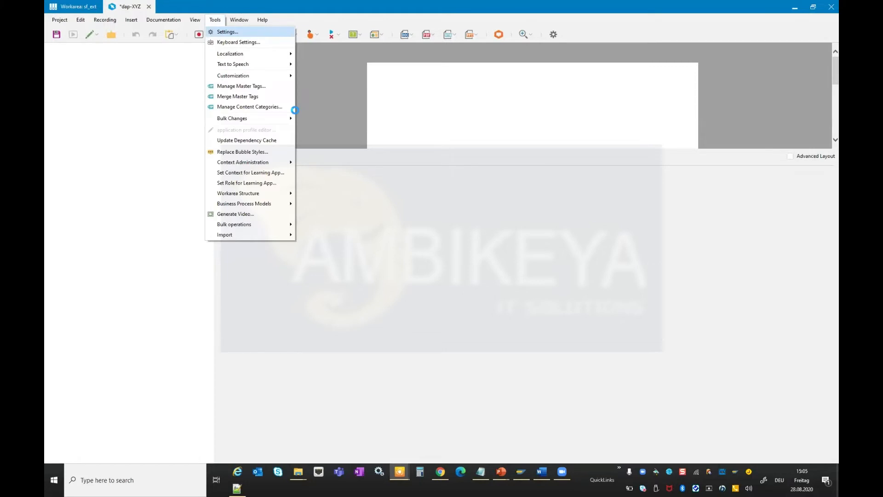
click(297, 116)
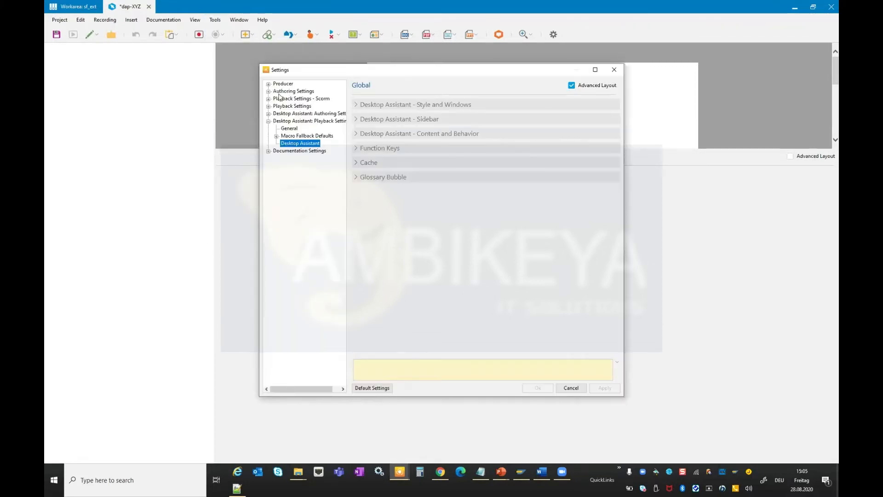
click(269, 85)
click(269, 144)
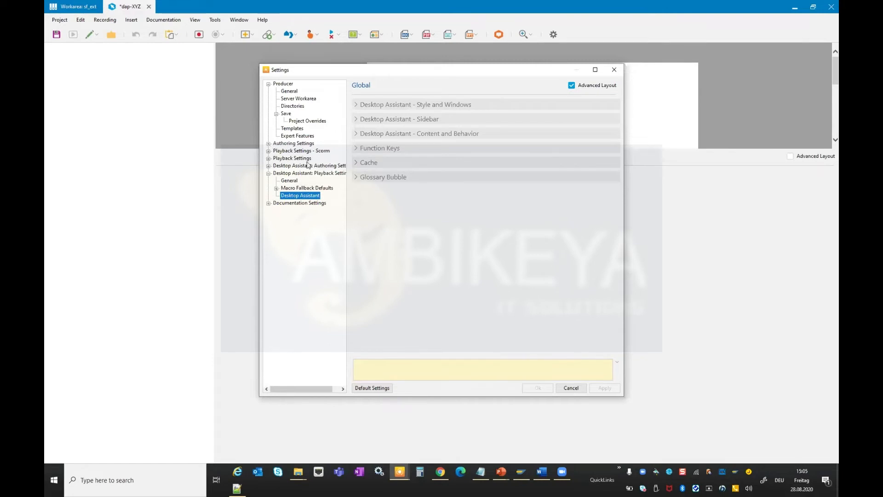
click(312, 159)
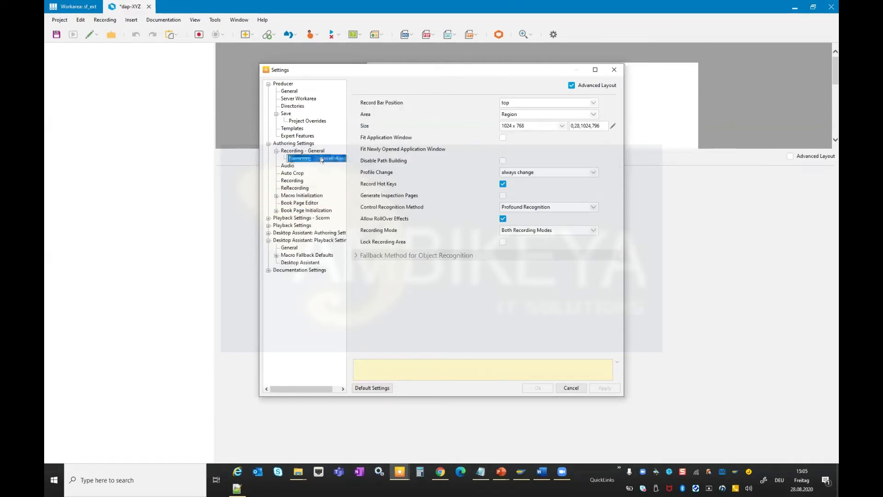
click(372, 199)
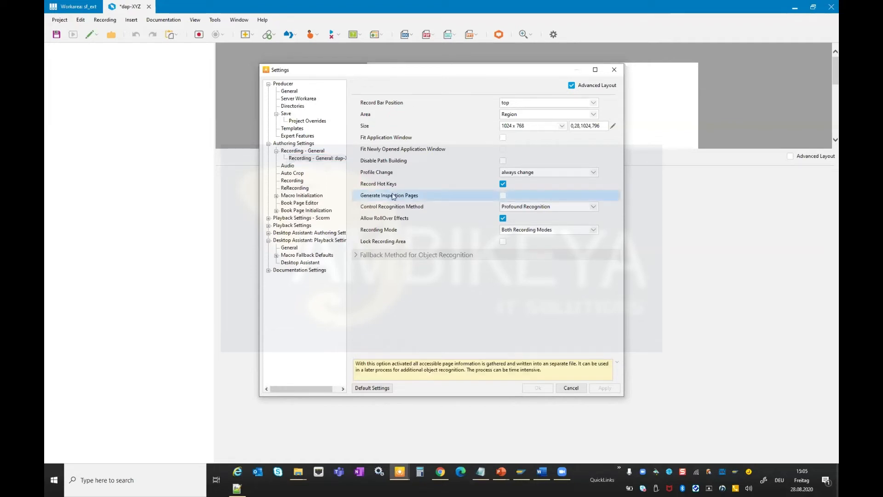
click(503, 197)
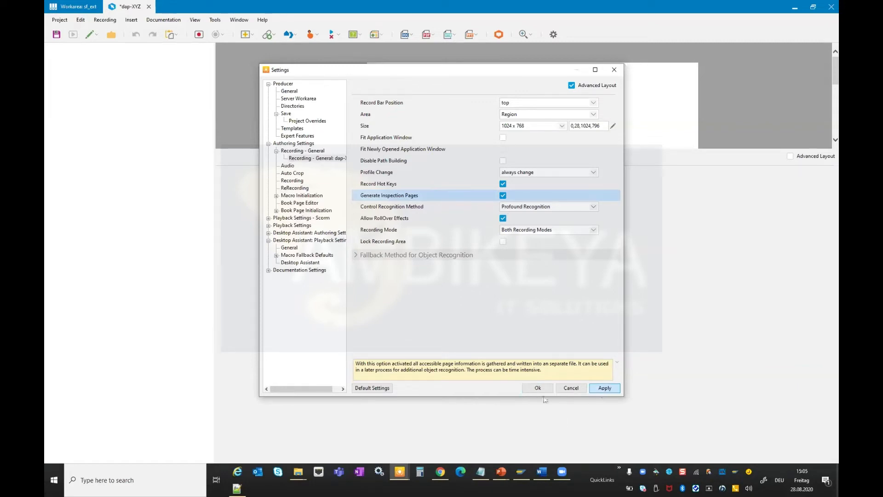
click(604, 388)
click(536, 389)
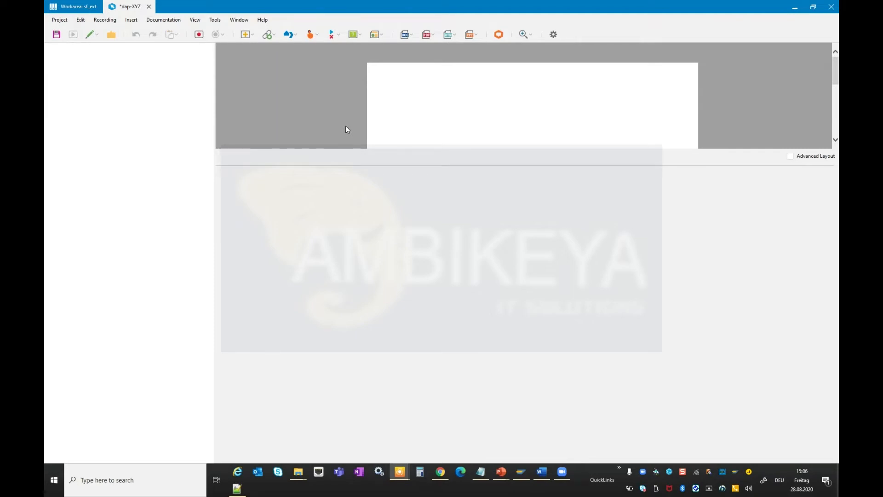
Close the dap-XYZ project, saving its changes, and return to the application profile editor.
click(149, 7)
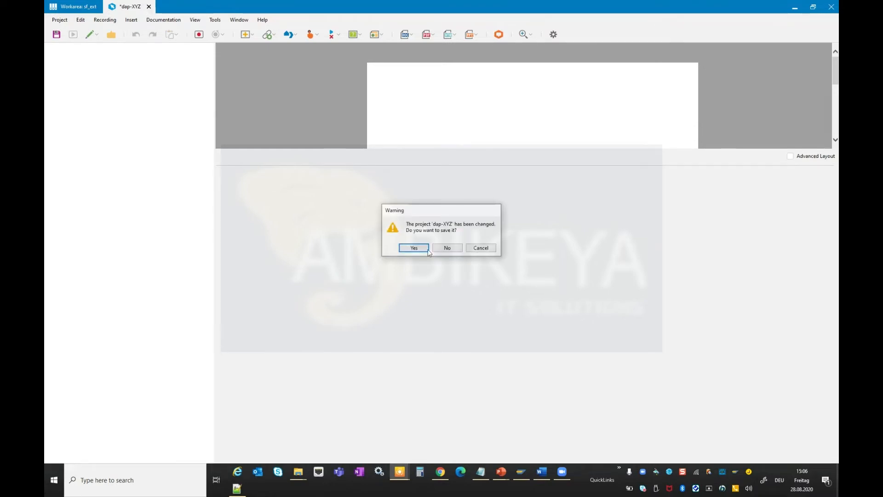
click(412, 248)
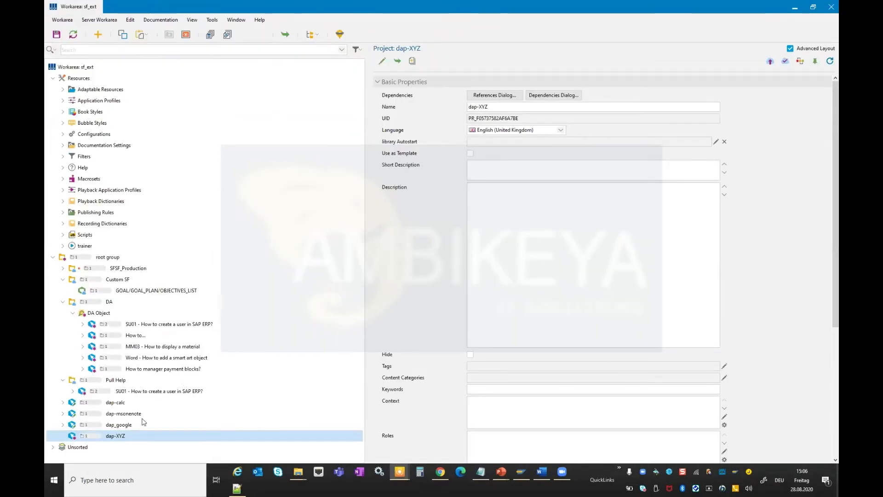
key(alt+Tab)
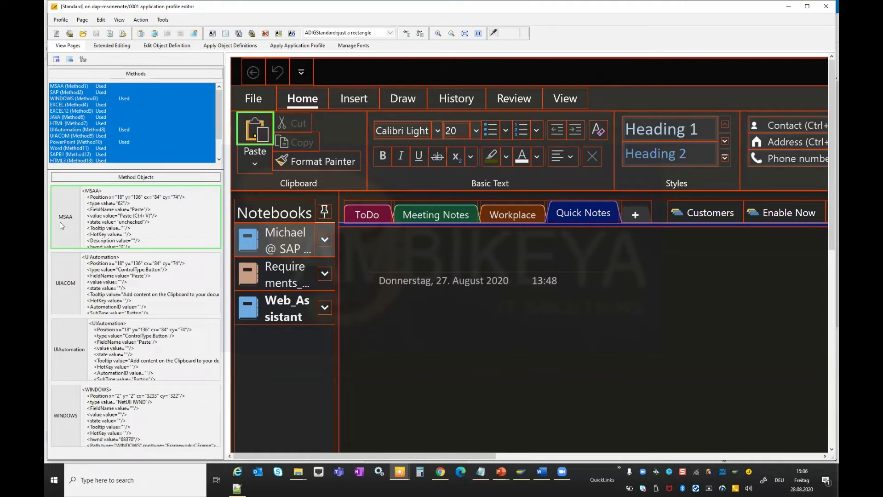
Inspect the MSAA, UIACOM, UIAutomation and WINDOWS method objects of the Paste button, widening the method objects panel.
click(62, 219)
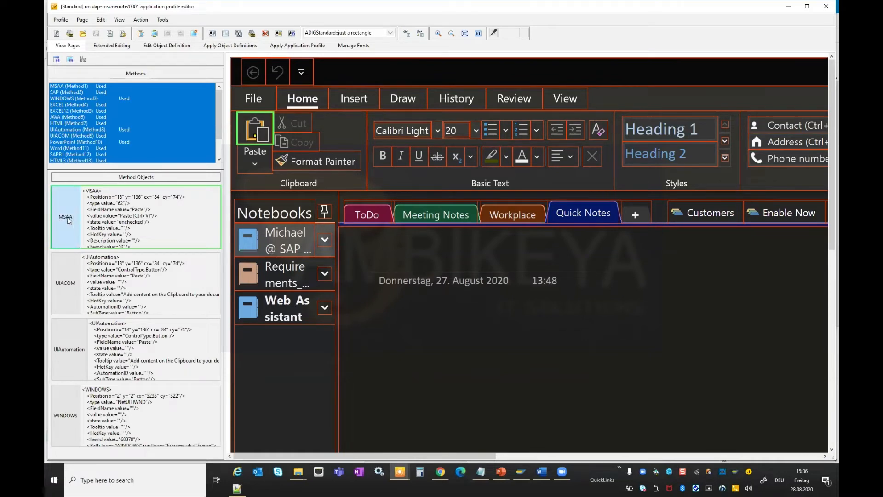
click(65, 284)
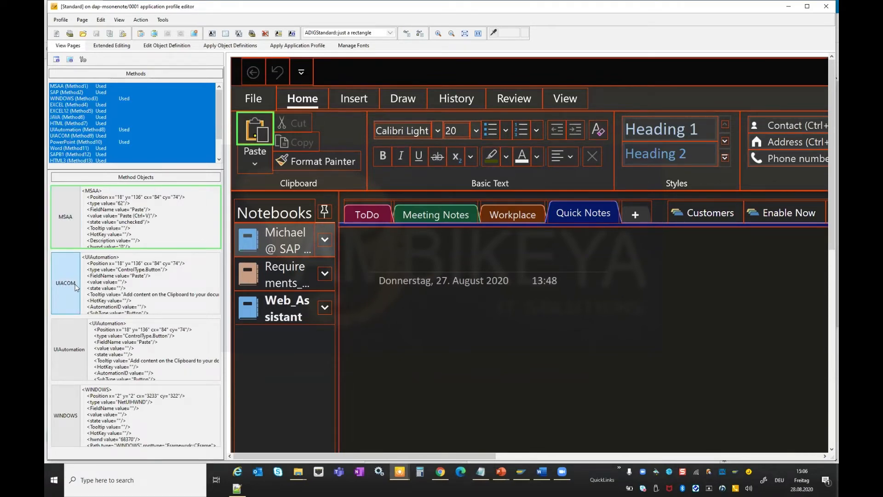
click(53, 350)
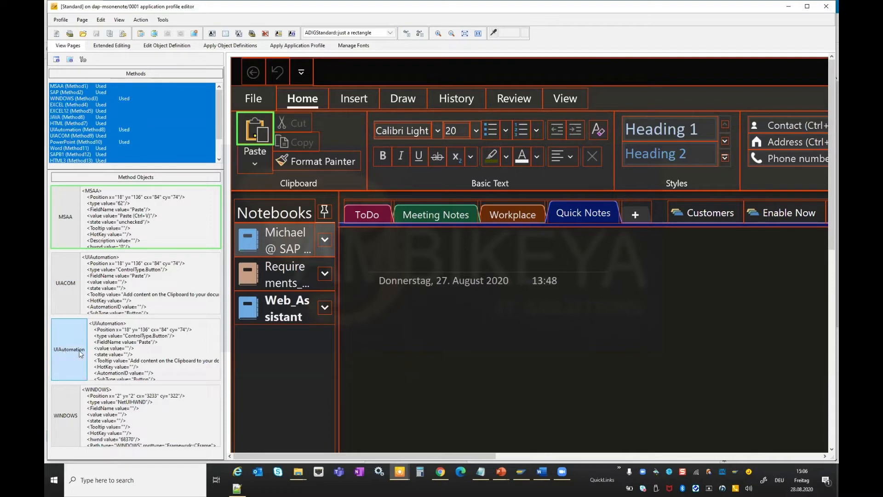
click(78, 416)
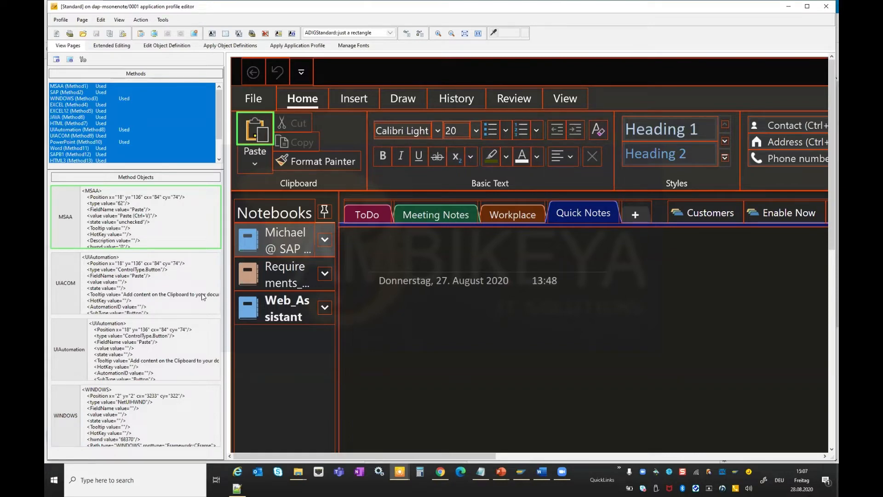
drag(225, 294, 318, 293)
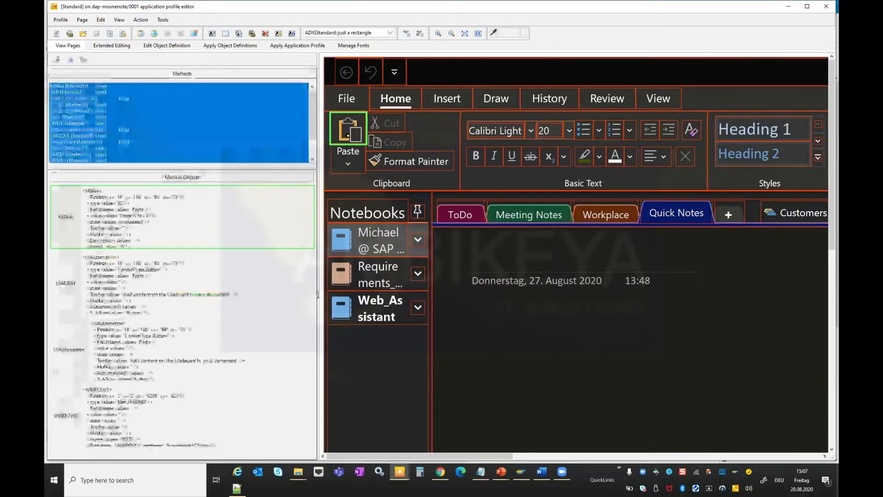
Compare the value, FieldName and Tooltip attributes of the Paste button between the MSAA and UIACOM method objects.
click(63, 286)
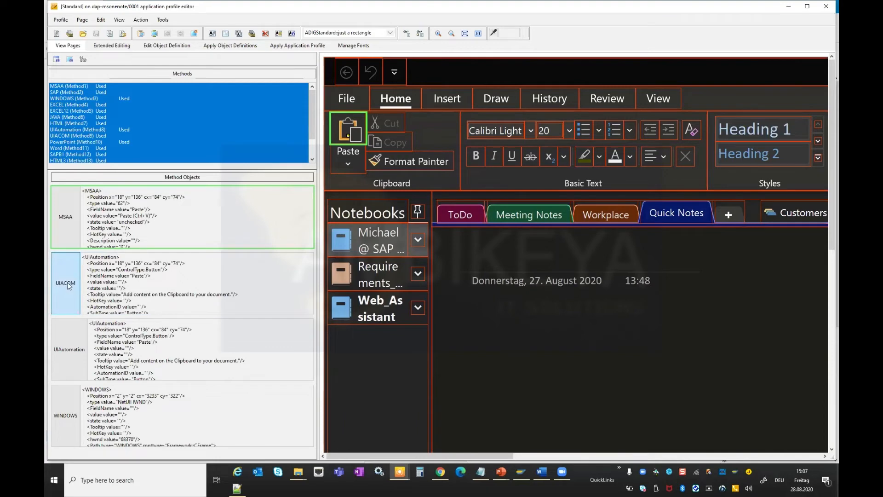
click(78, 221)
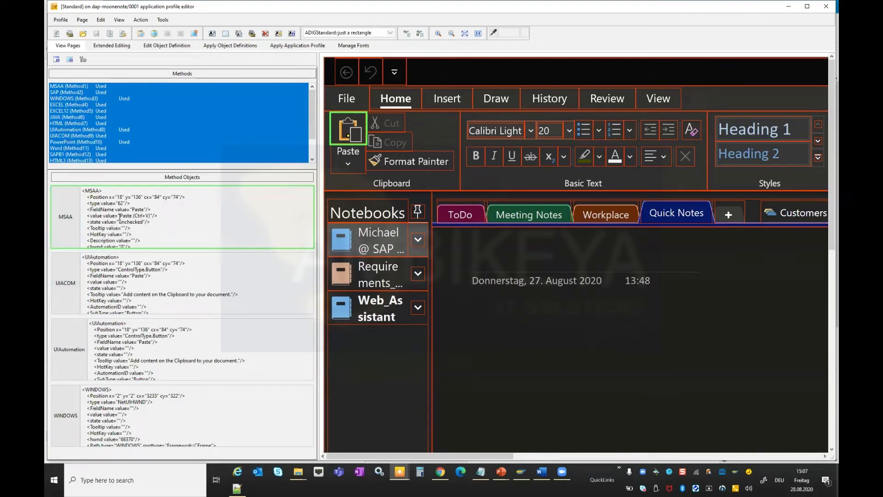
drag(120, 215, 153, 219)
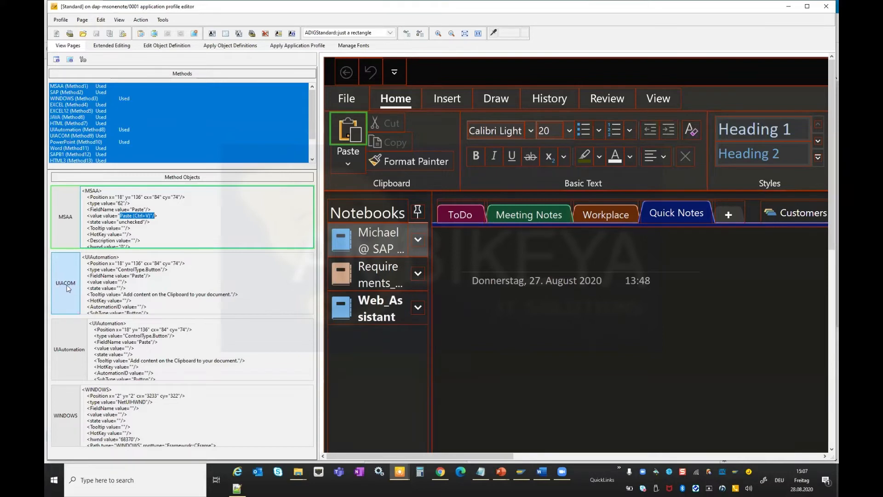
drag(130, 276, 146, 275)
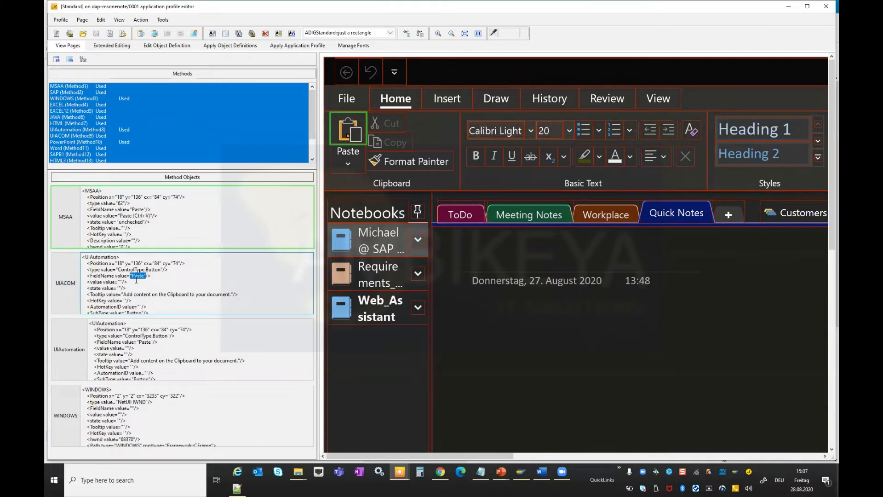
click(135, 313)
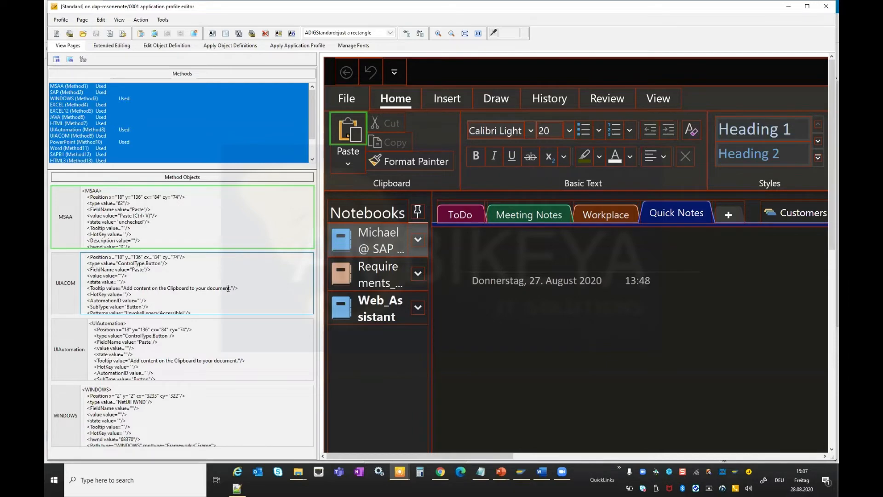
drag(123, 288, 230, 288)
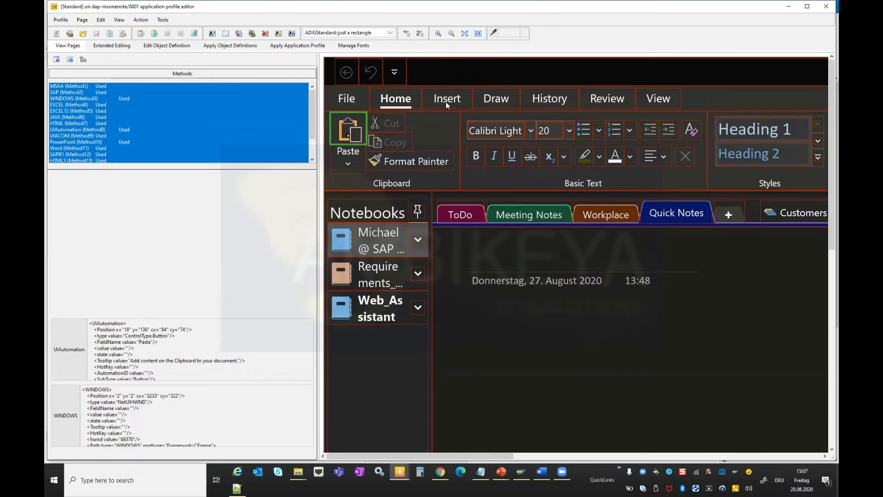
Inspect the method objects of the Insert, Meeting Notes and Workplace tabs, comparing their type attributes.
mouse_move(445, 101)
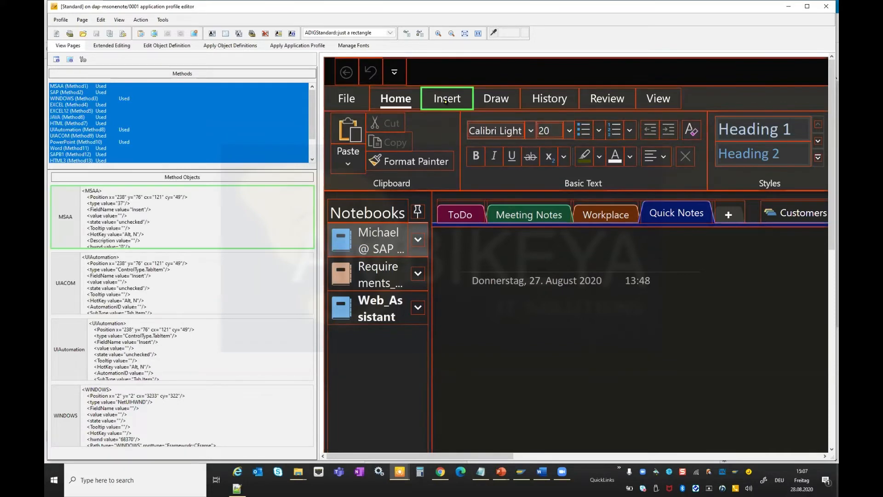
double_click(162, 269)
click(67, 282)
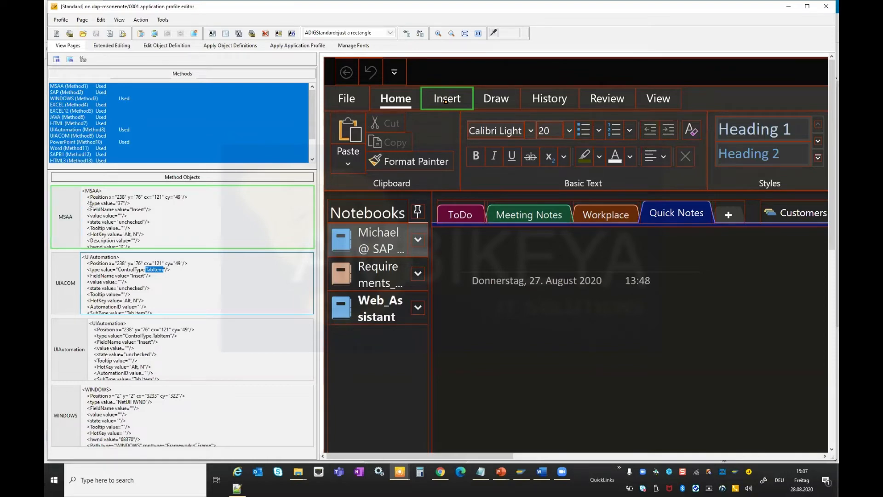
drag(115, 203, 123, 202)
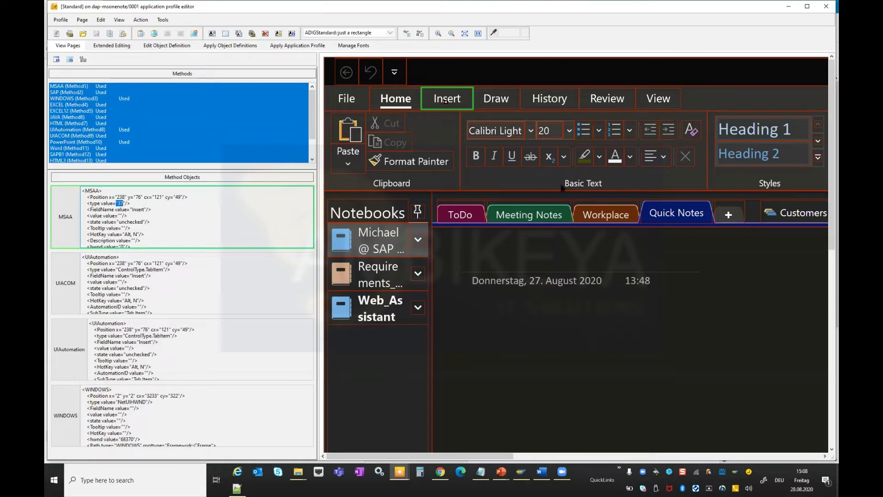
click(558, 213)
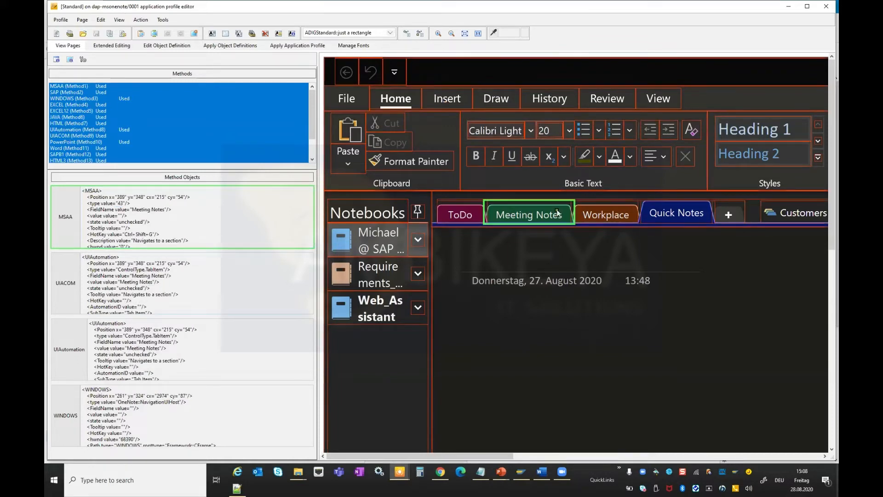
click(606, 214)
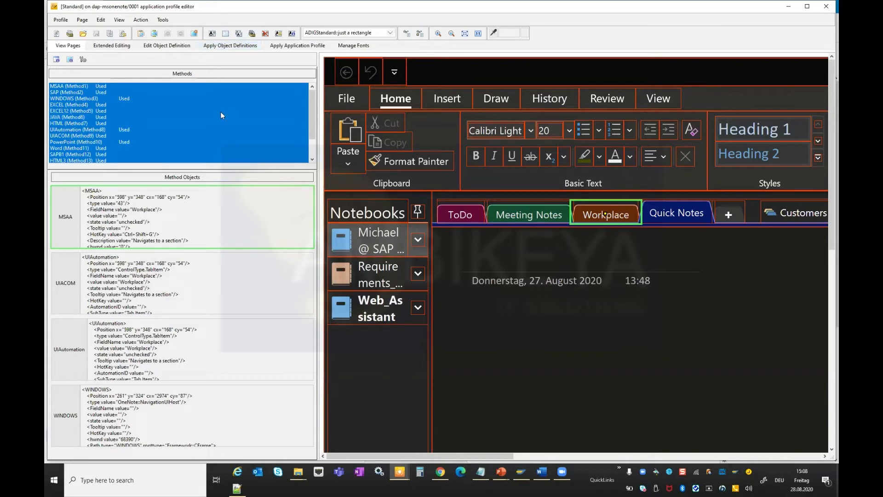
Open the Edit Profile Page Key dialog, review the available and profile page attributes, and cancel it.
click(80, 21)
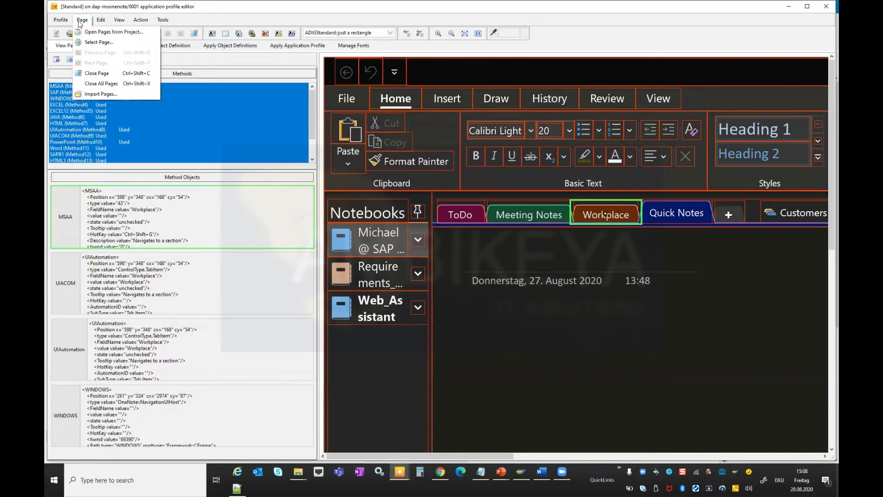
mouse_move(101, 20)
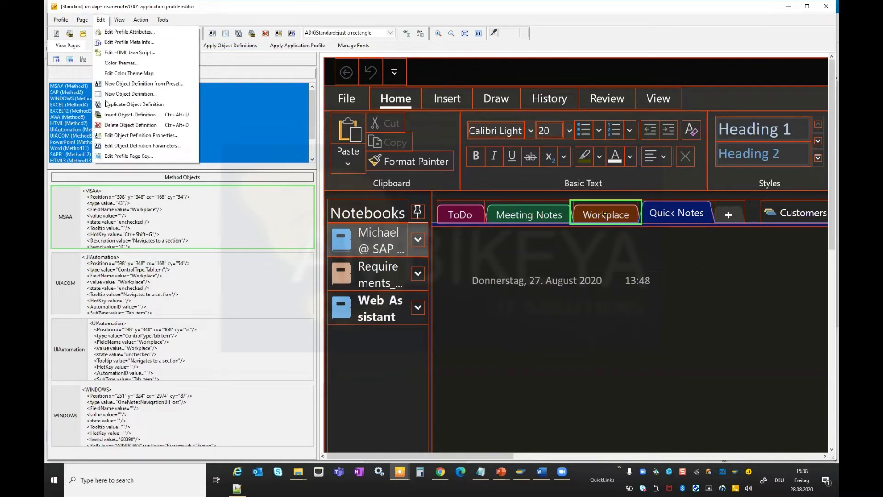
click(147, 156)
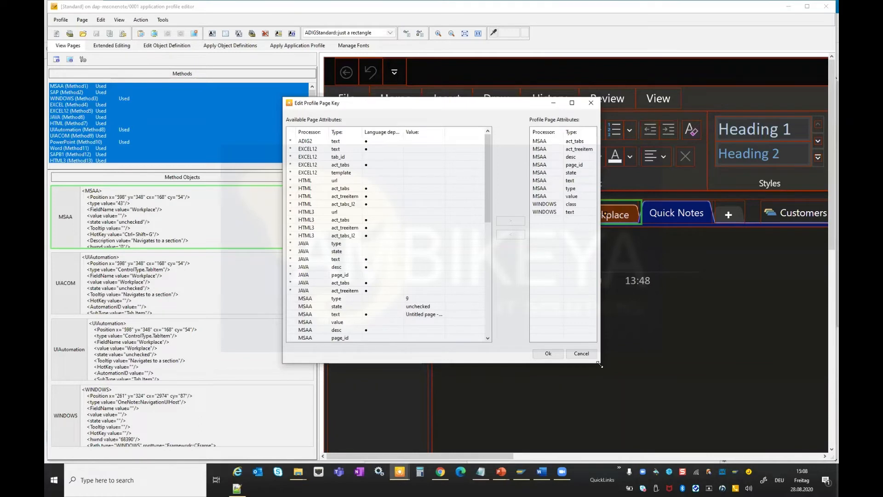
drag(600, 365, 683, 408)
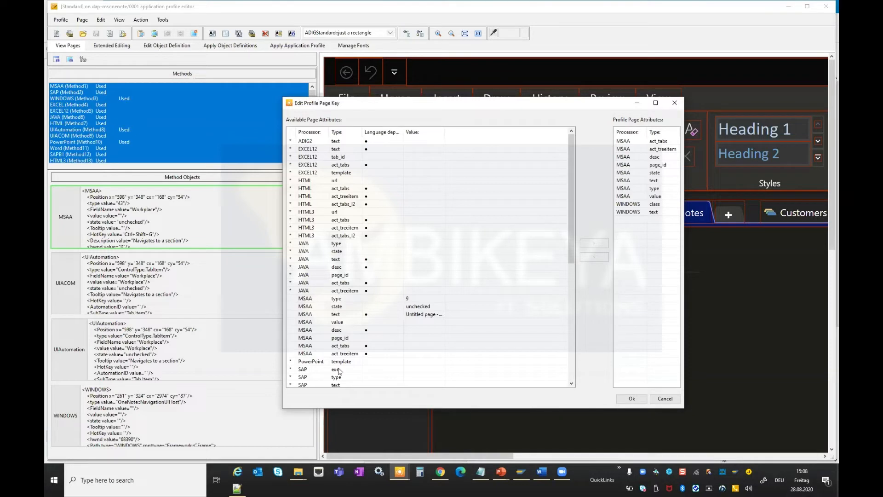
click(412, 132)
drag(392, 106, 389, 222)
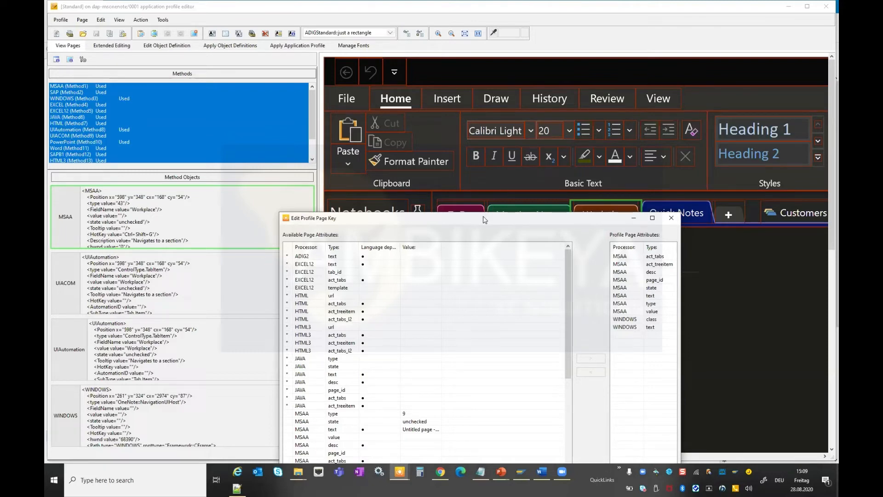
drag(484, 218, 485, 77)
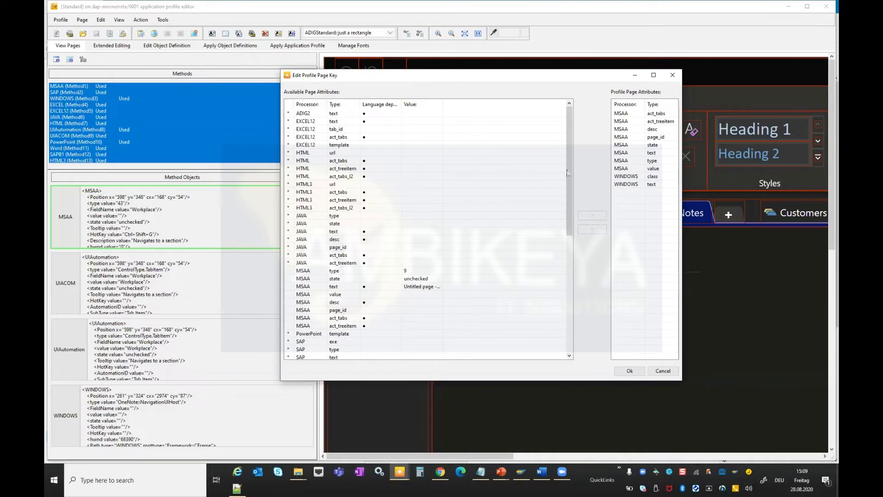
drag(569, 170, 566, 266)
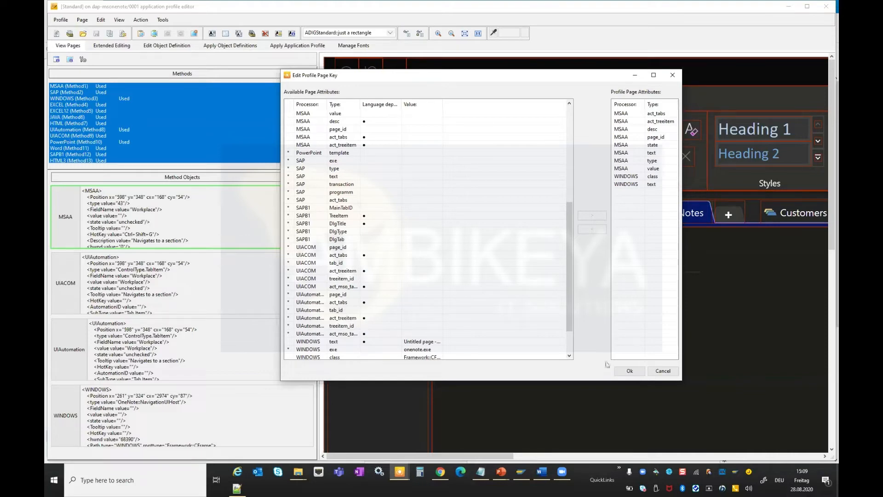
click(659, 373)
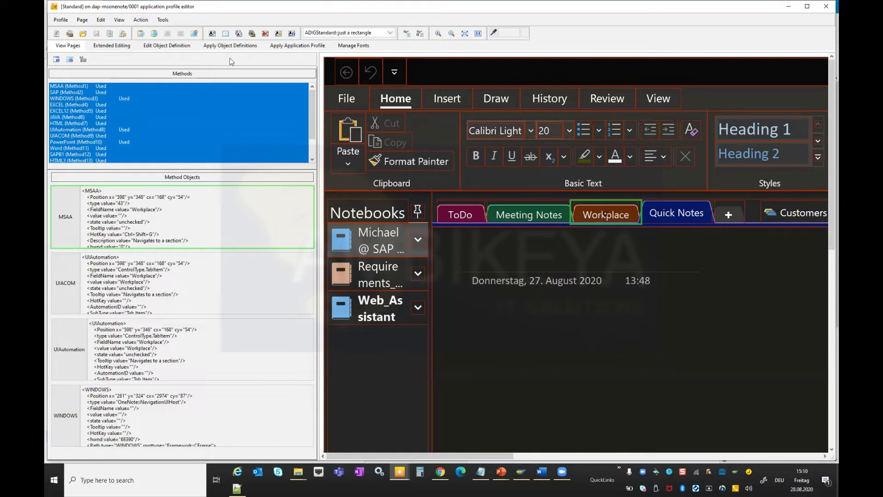
Switch to applying the application profile, open the profile selection dialog, and cancel it.
click(294, 46)
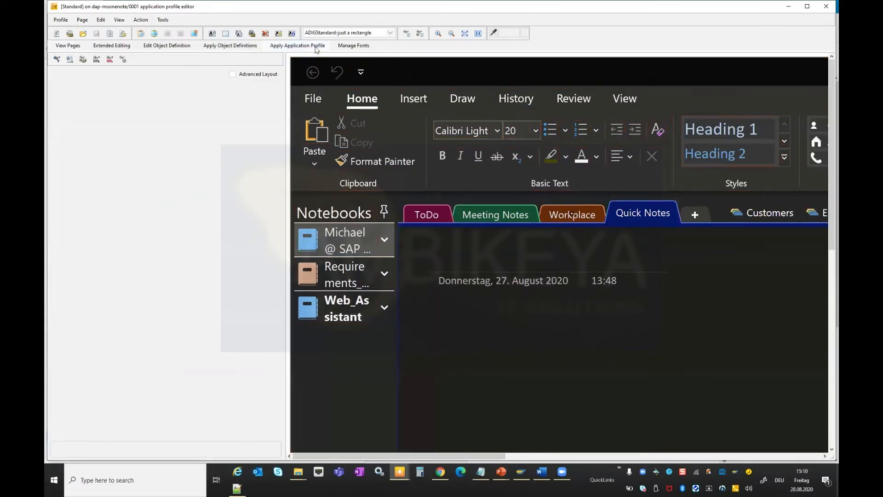
click(72, 35)
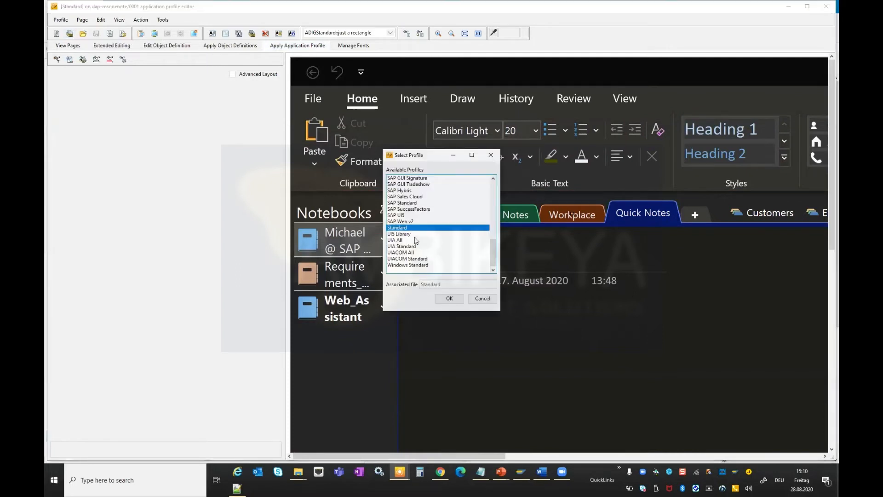
click(483, 298)
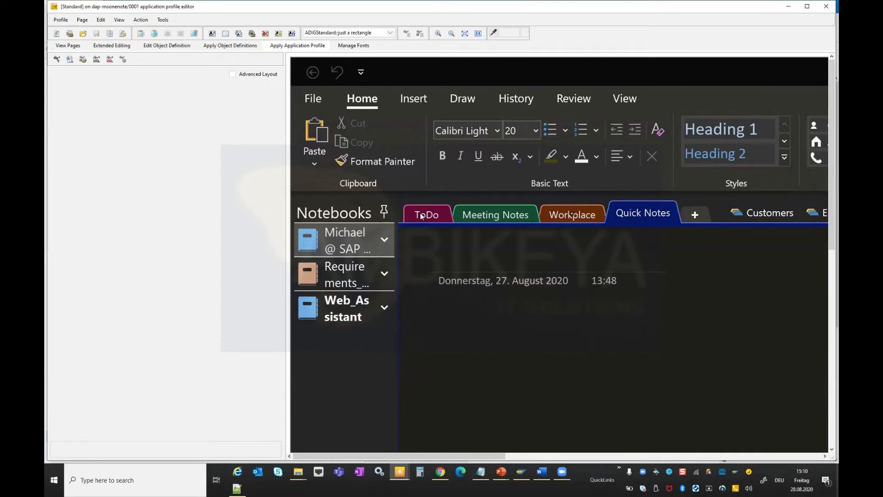
Analyze the ToDo tab point, compare the ADIG and UIACOM object definitions it matches, and close the profile editor.
click(421, 34)
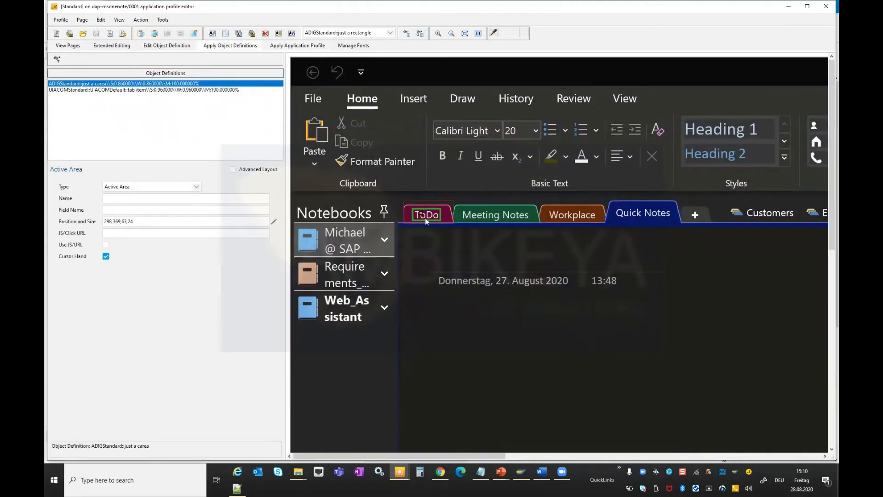
click(52, 90)
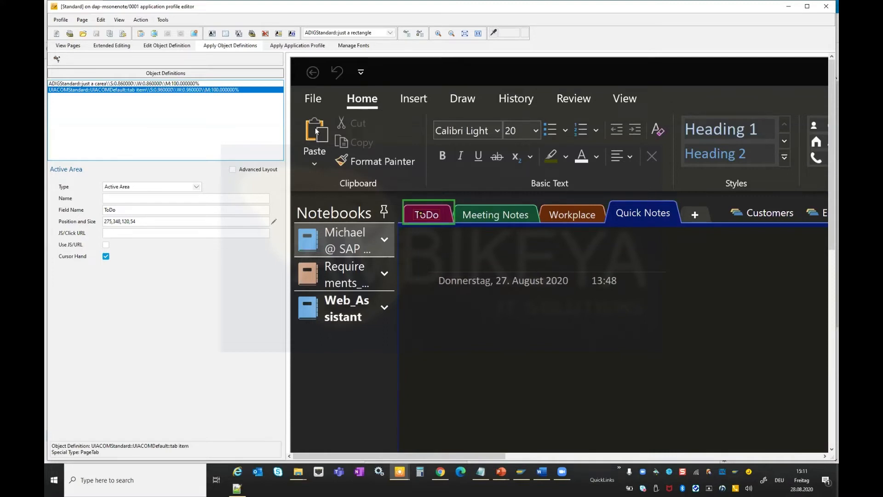
click(212, 34)
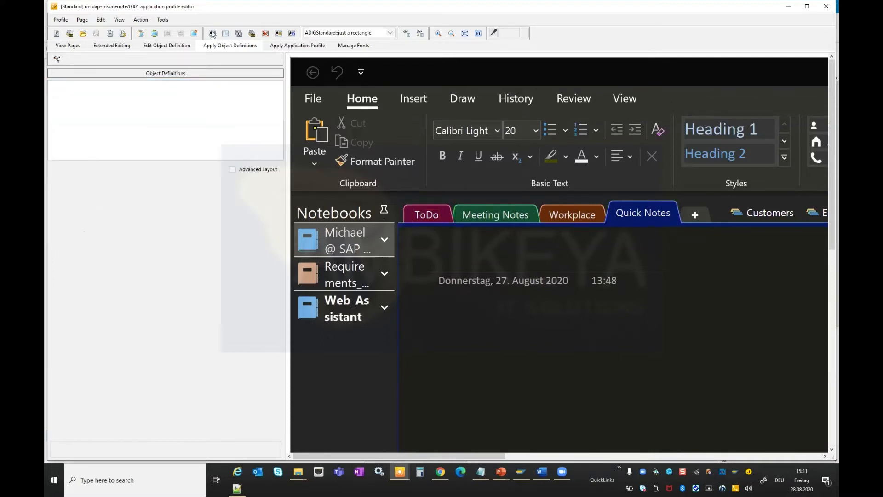
click(419, 34)
click(788, 9)
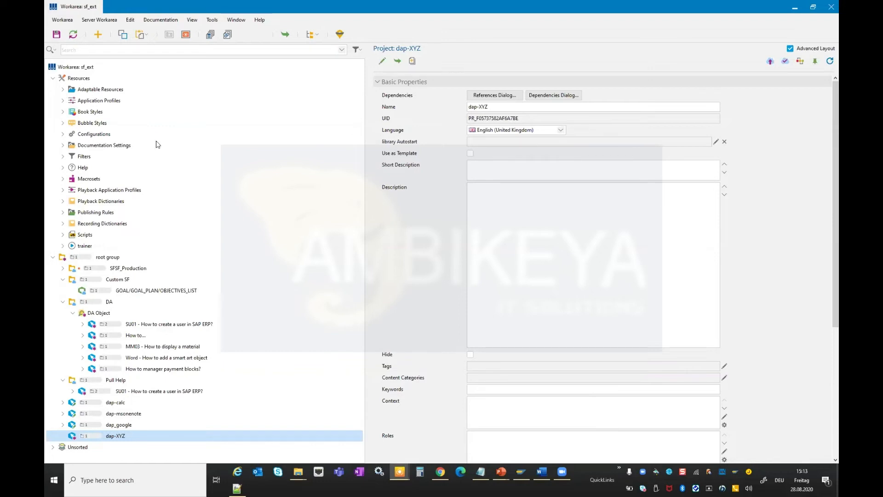
Browse the Application Profiles resources, reviewing Generic Web Application, SAP Standard, SAP SuccessFactors, SAP Hybris and SAP Web v2.
click(63, 89)
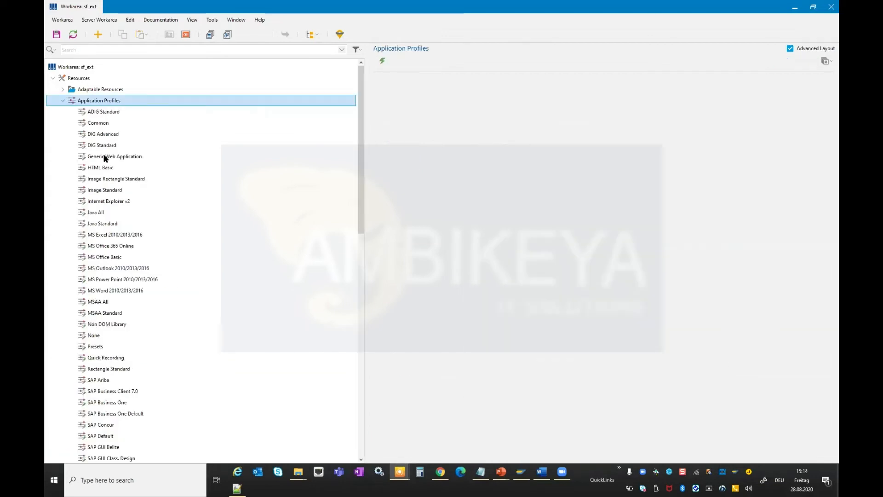
click(103, 159)
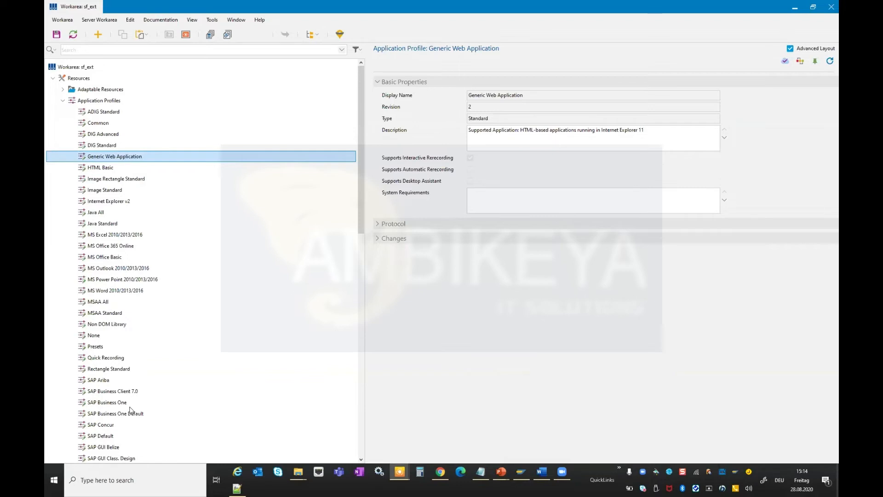
scroll(131, 409, down, 4)
click(93, 436)
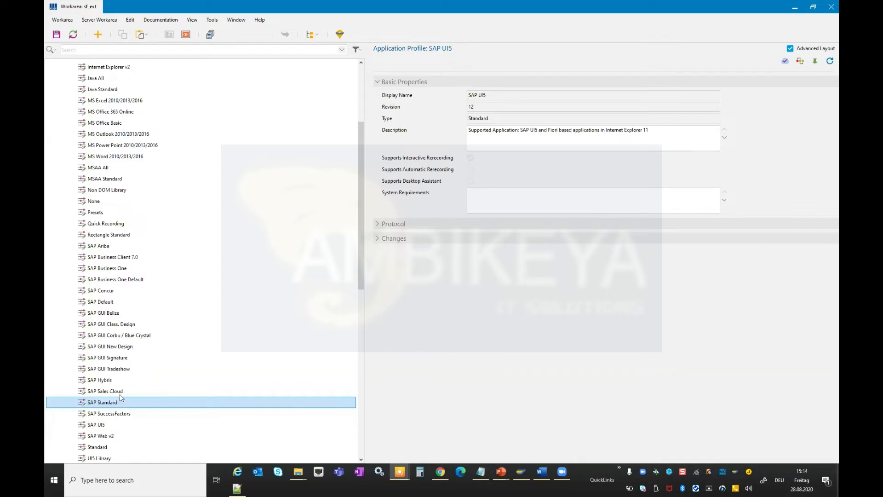
click(116, 412)
click(120, 393)
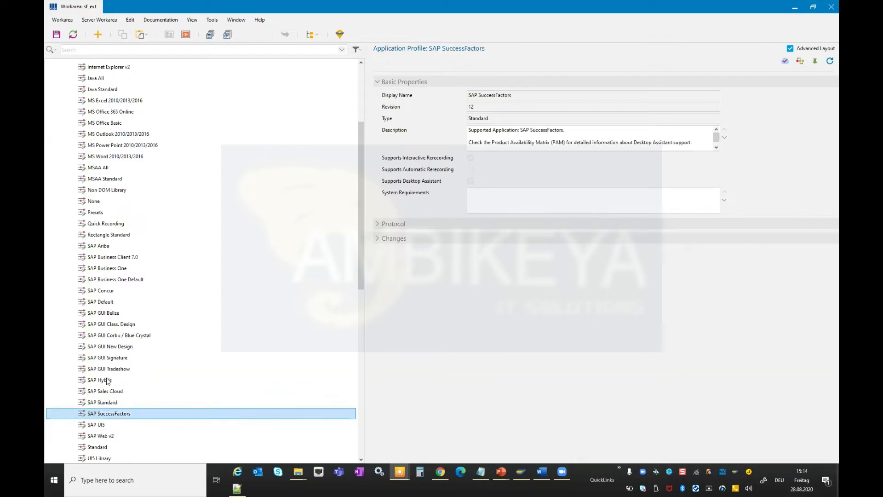
click(108, 382)
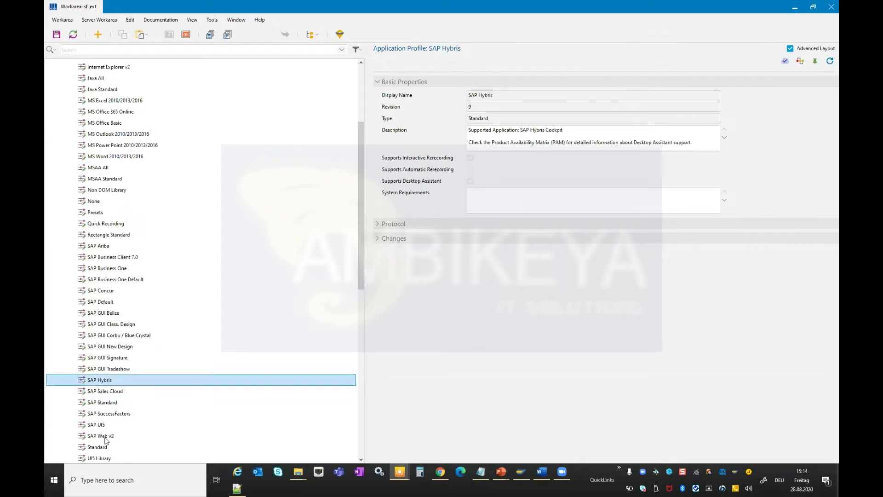
click(124, 437)
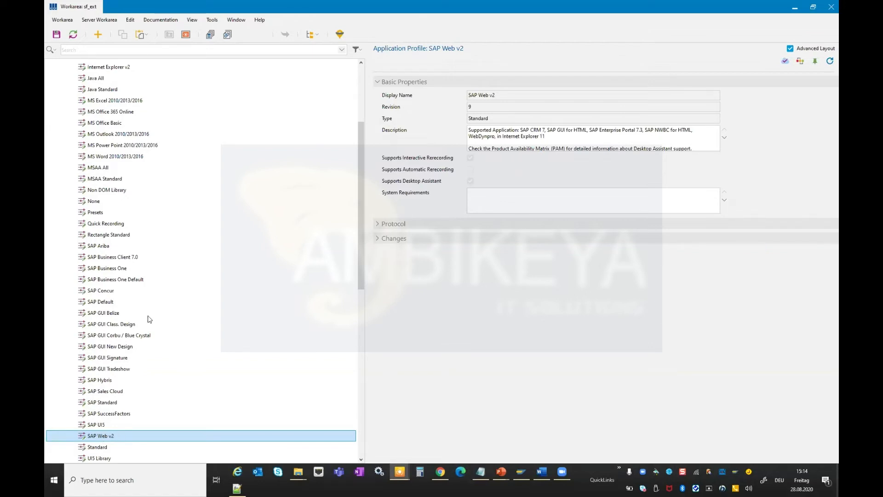
Open the SAP Web v2 profile's folder and open its script.js file in Notepad++.
right_click(114, 436)
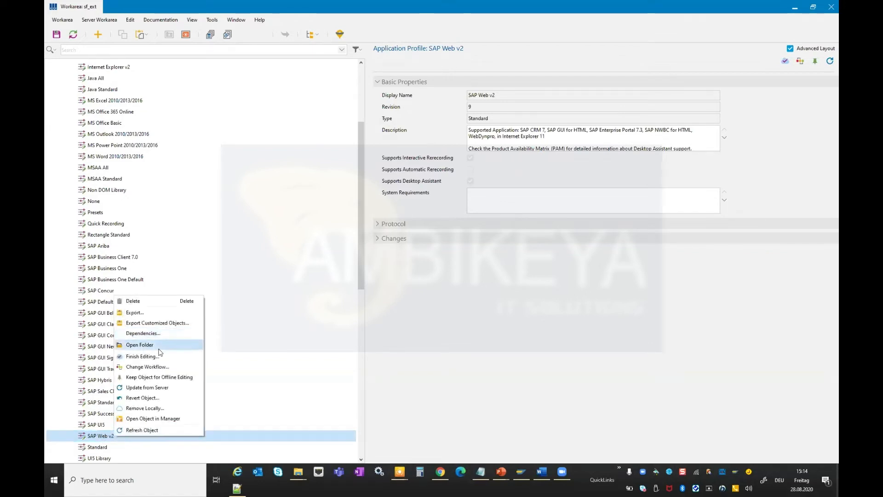
click(388, 193)
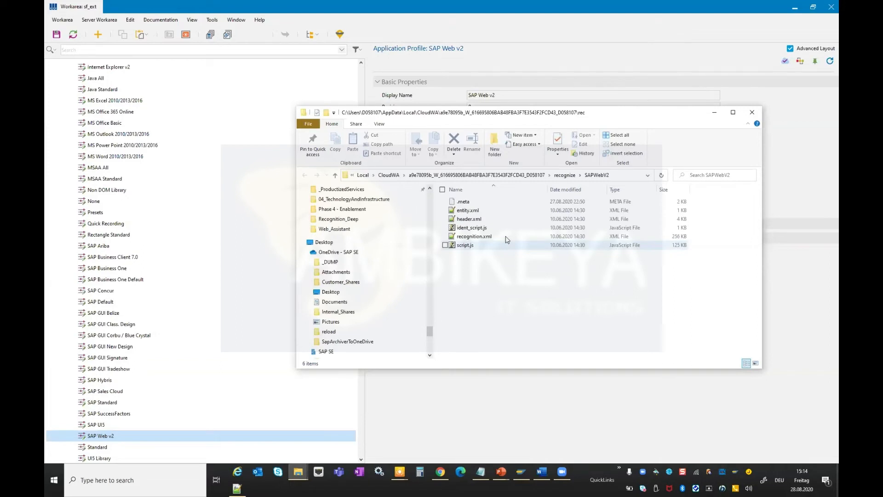
click(686, 237)
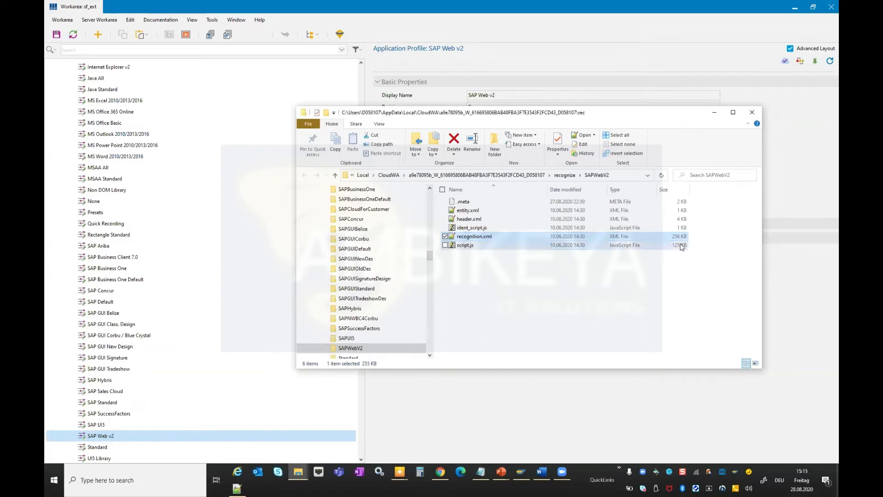
click(679, 247)
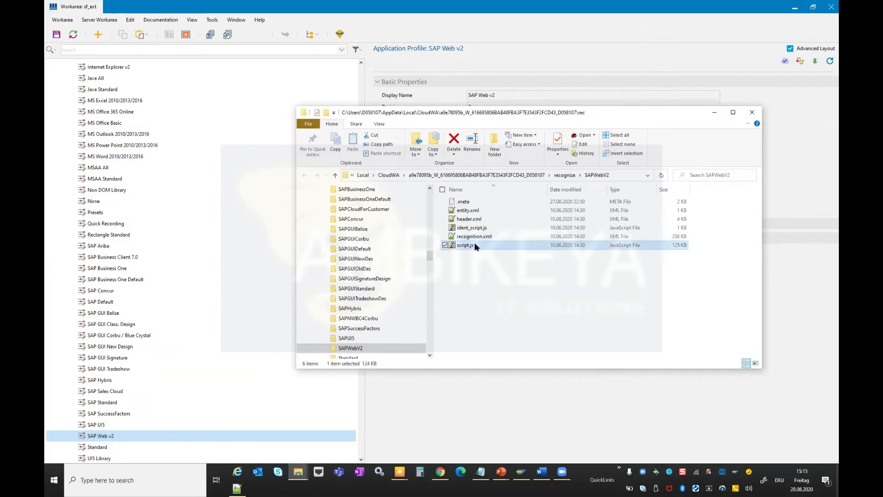
right_click(475, 246)
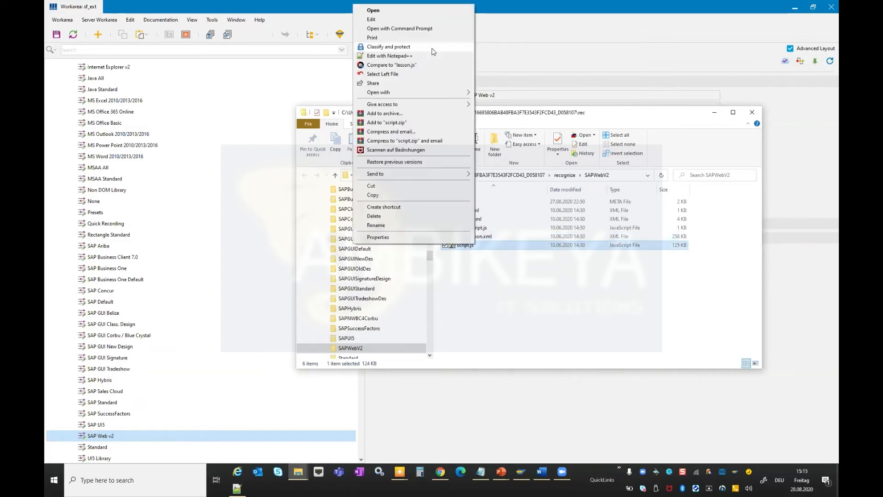
click(426, 54)
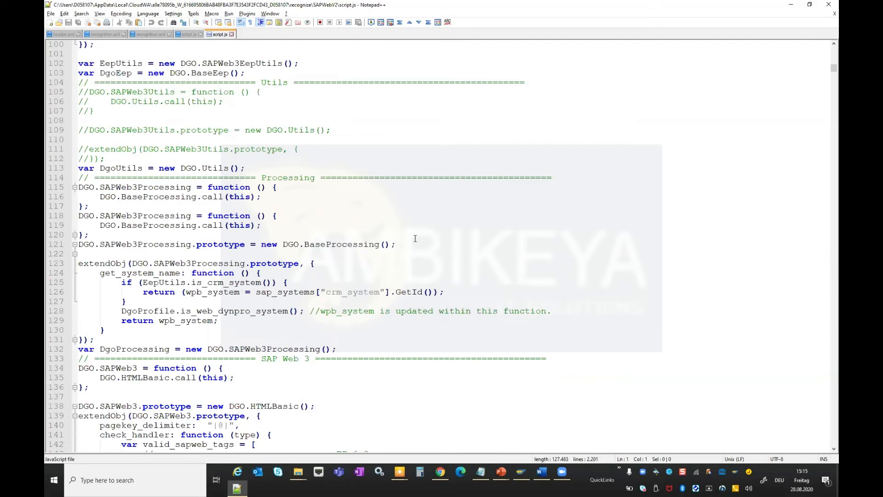
Examine the EP 6.0 section of the valid_sapweb_tags list in script.js, highlighting tag names such as ACAL_XXS_MAIN.
scroll(415, 238, down, 15)
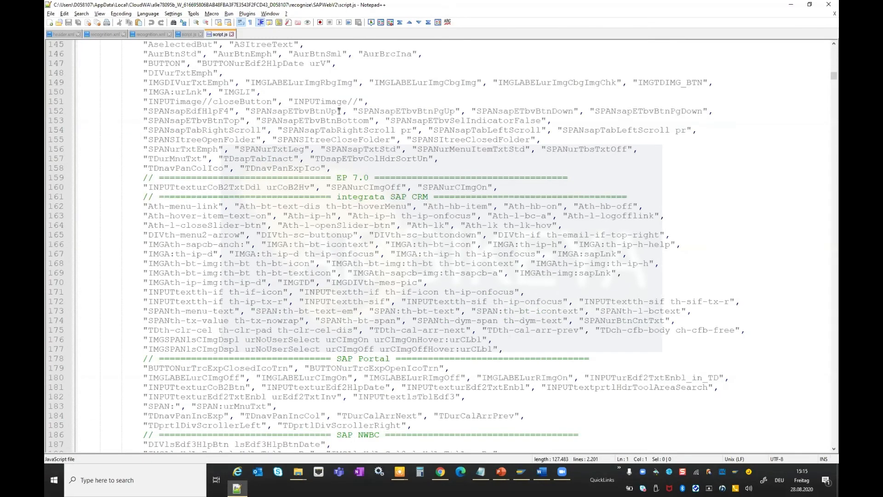
scroll(385, 113, up, 4)
drag(336, 111, 568, 111)
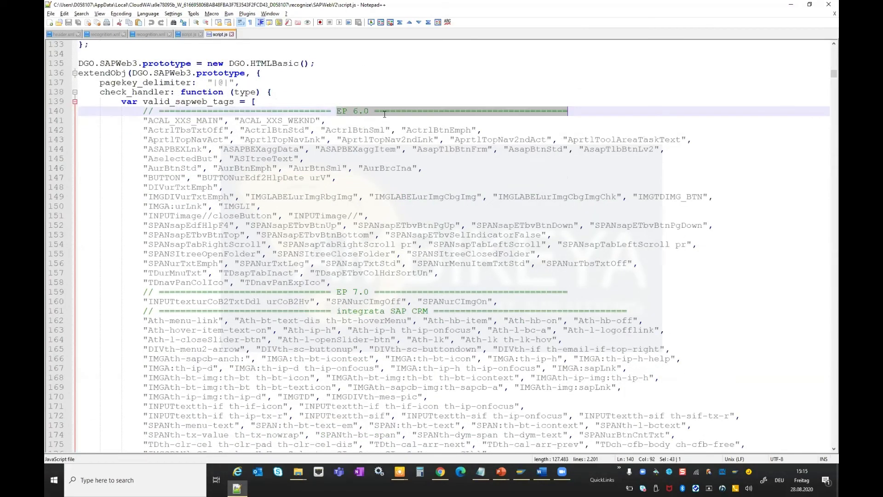
click(150, 121)
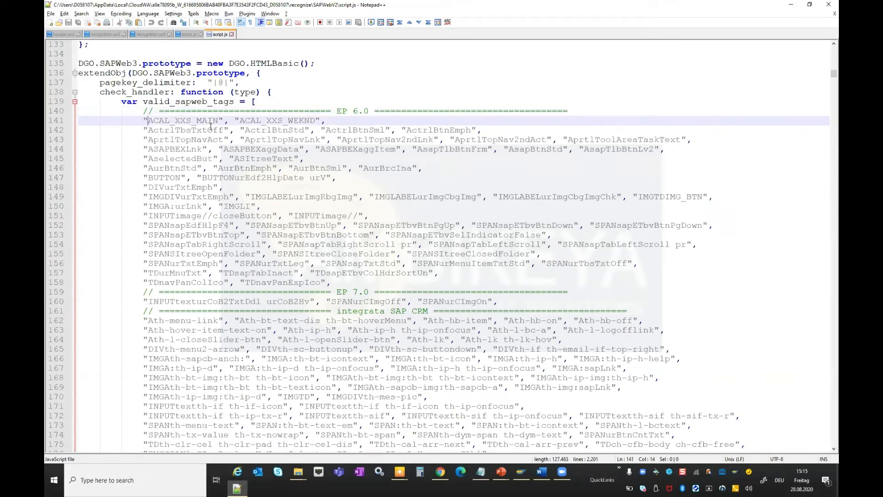
double_click(209, 122)
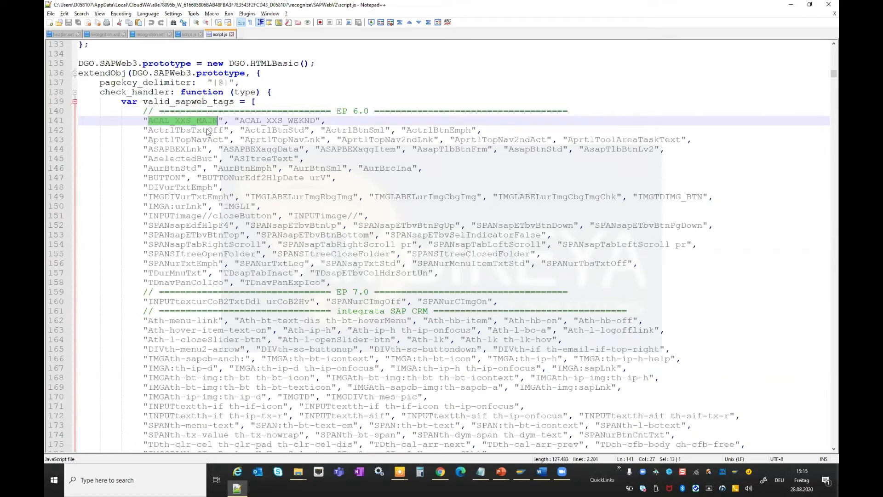
double_click(187, 140)
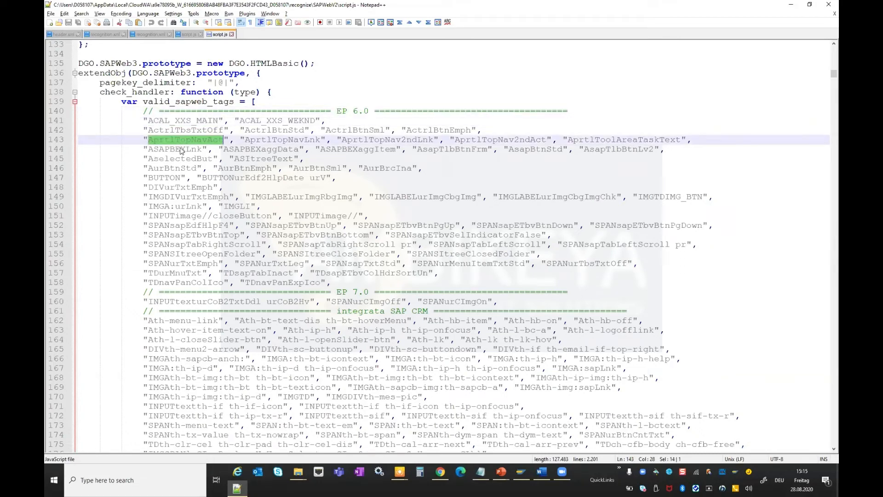
double_click(180, 150)
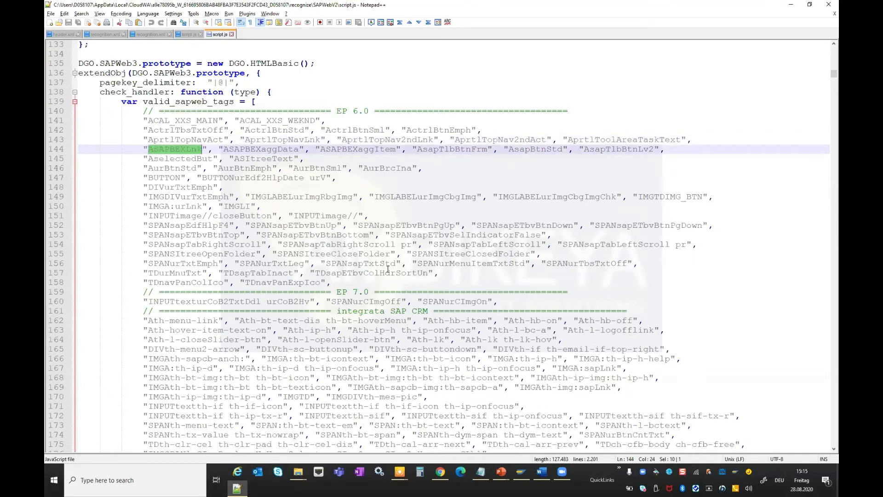
Scroll through the valid_sapweb_tags list down to the SAP UI5 section and highlight its tag names.
scroll(388, 270, down, 5)
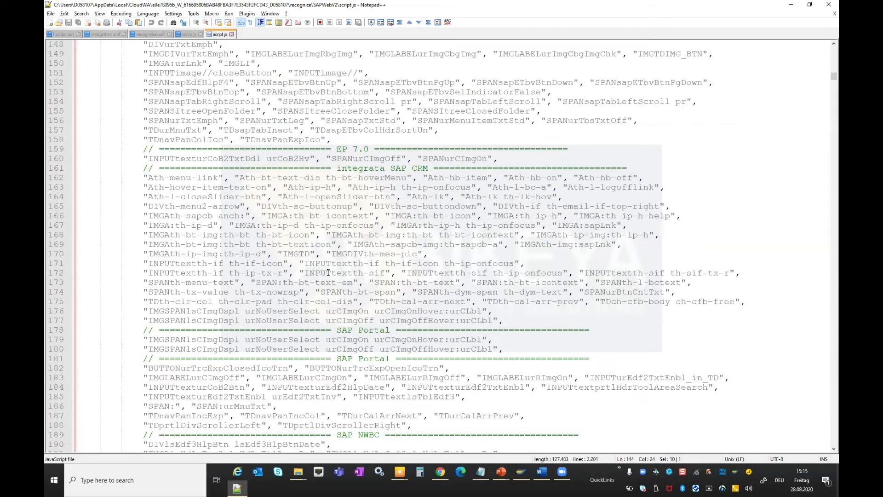
scroll(327, 273, down, 3)
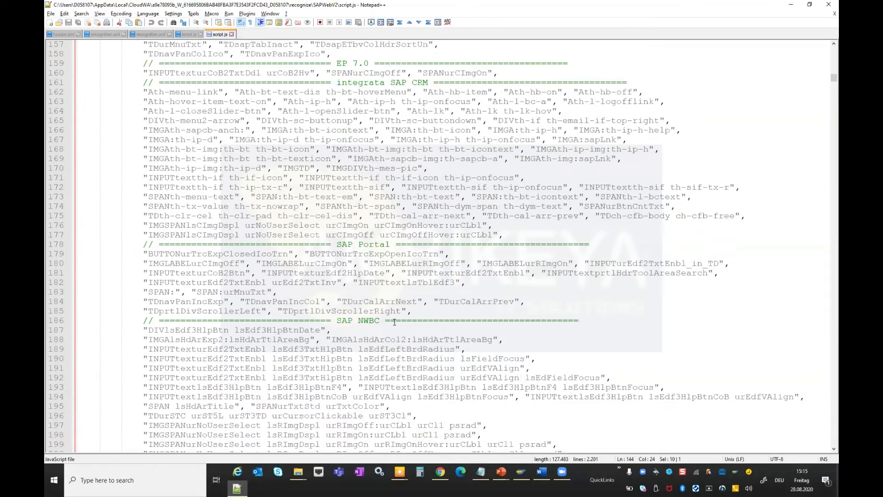
scroll(375, 374, down, 4)
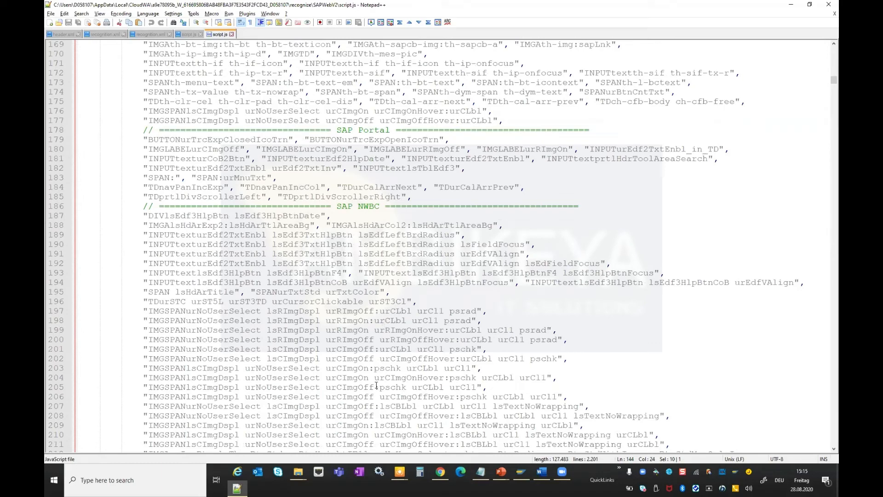
scroll(376, 386, down, 13)
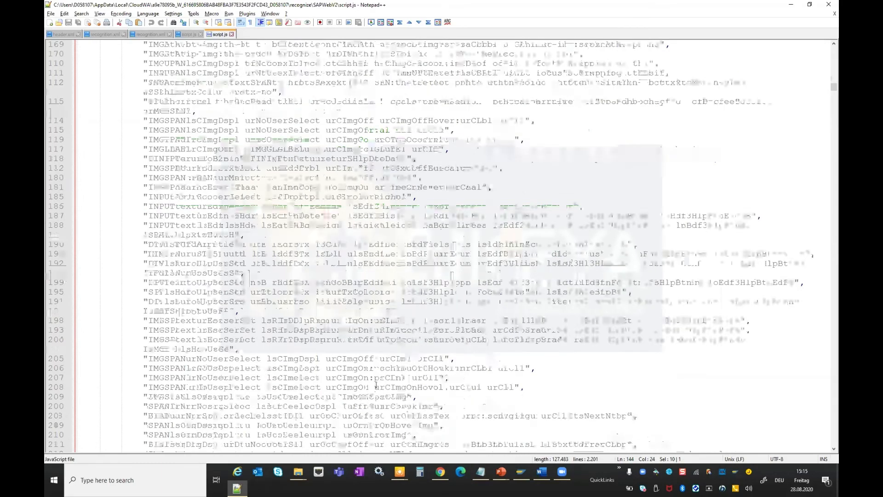
scroll(382, 181, down, 18)
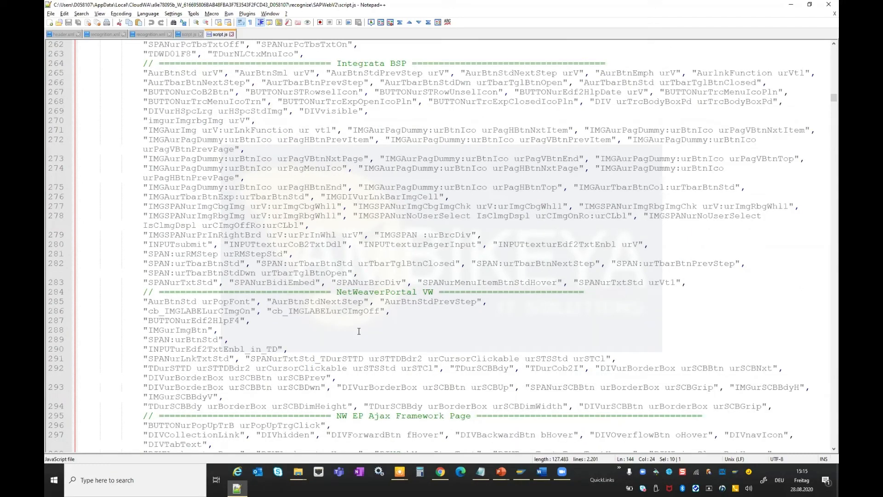
scroll(359, 331, down, 19)
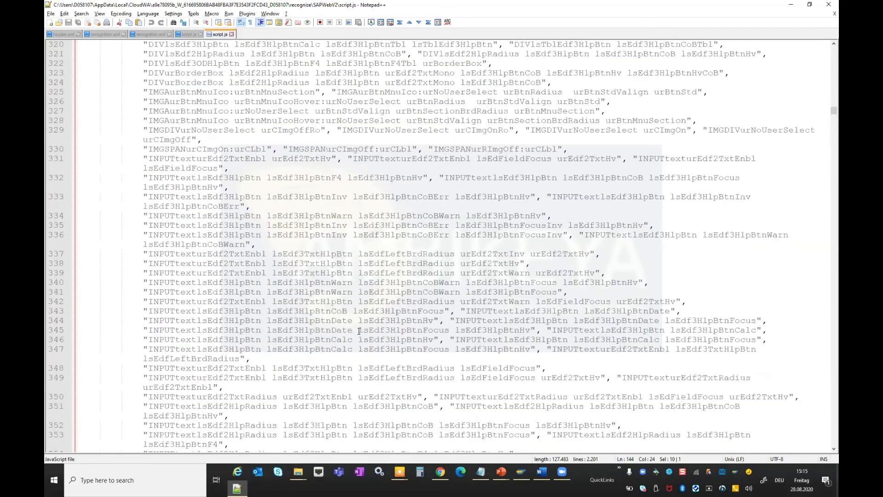
scroll(360, 331, down, 20)
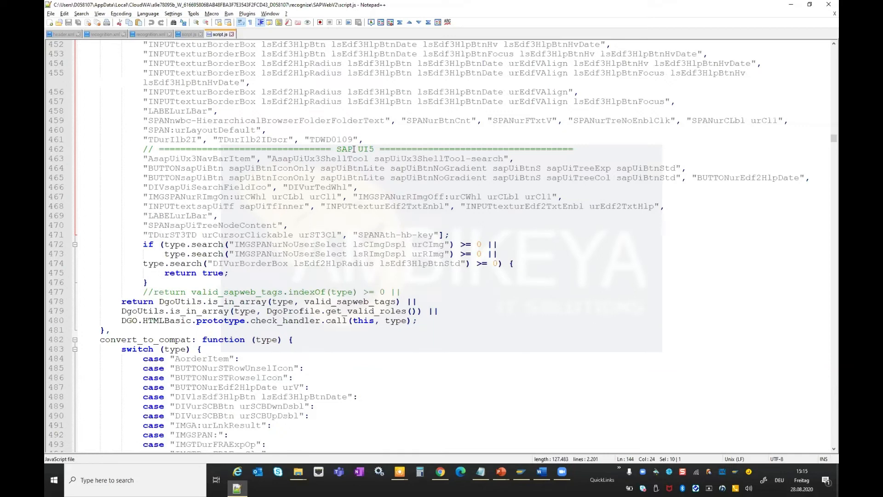
scroll(469, 140, down, 2)
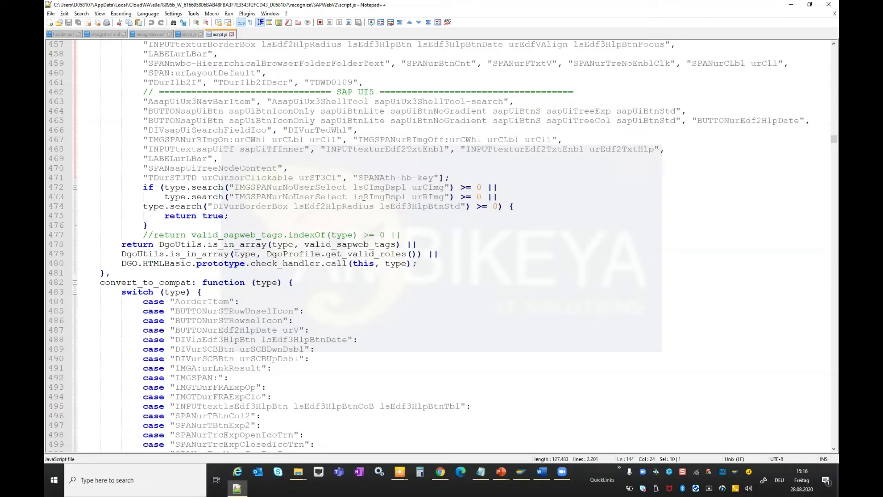
double_click(183, 112)
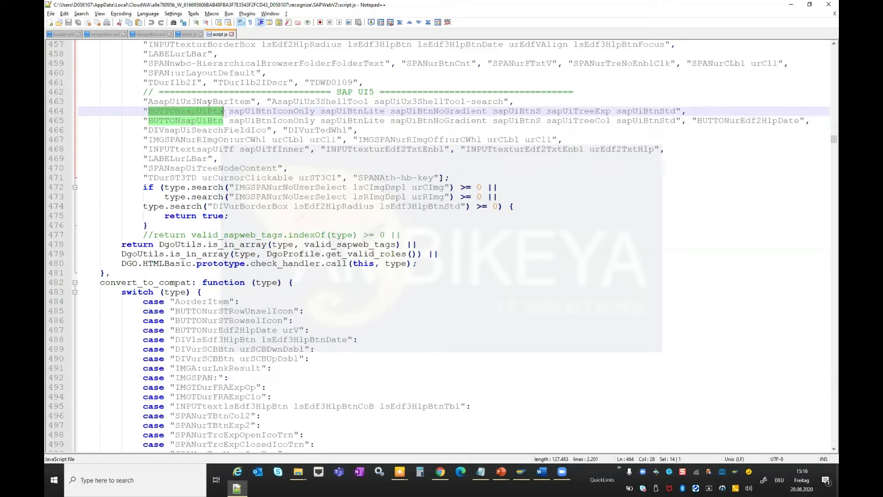
double_click(186, 102)
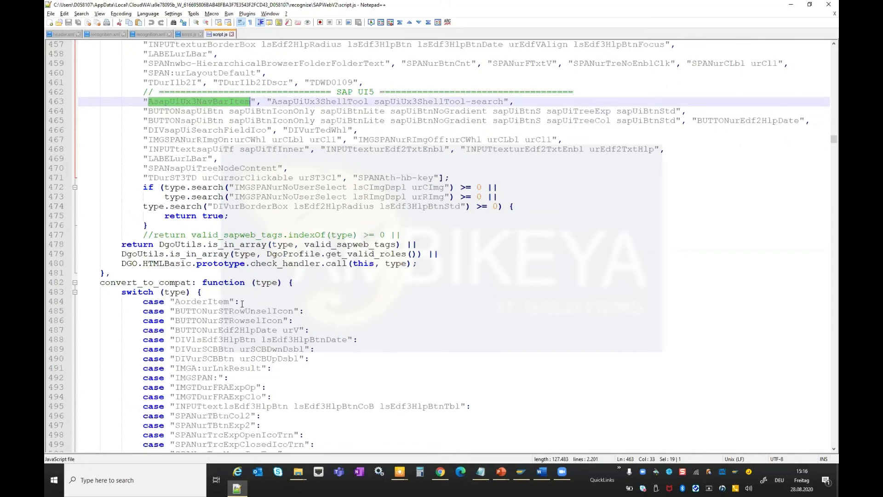
Scroll script.js down to the convert_to_compat function's case list, then minimize the editor.
scroll(242, 304, down, 6)
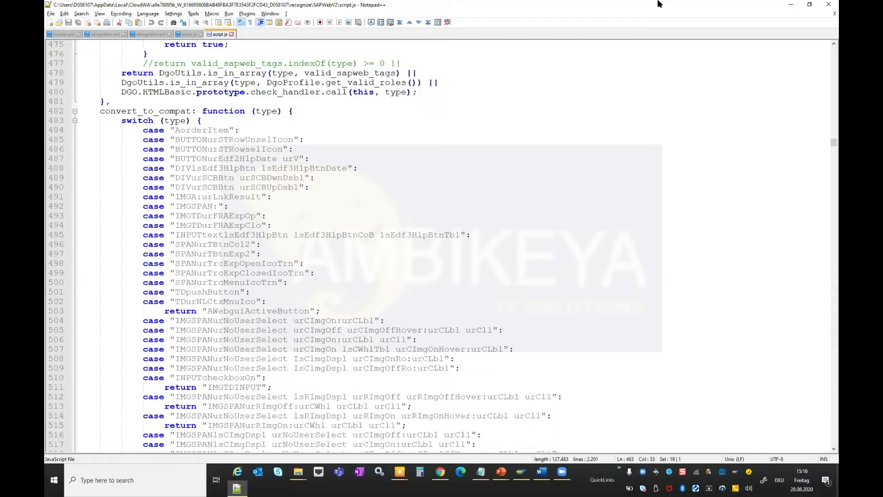
click(791, 6)
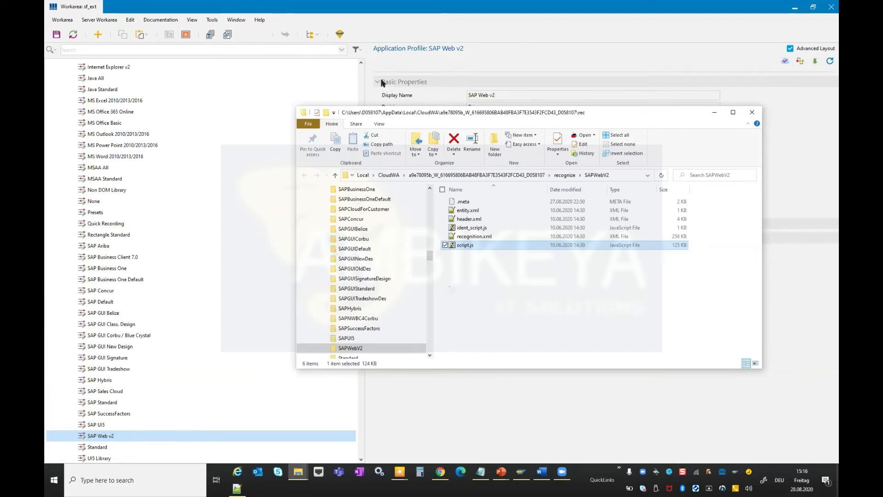
Switch to the browser and open google.de in a new tab.
key(alt+Tab)
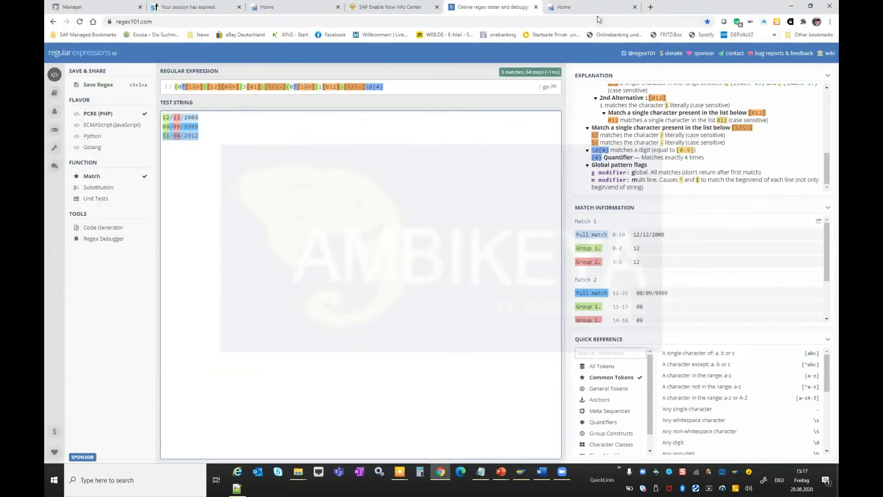
click(651, 7)
text(googl)
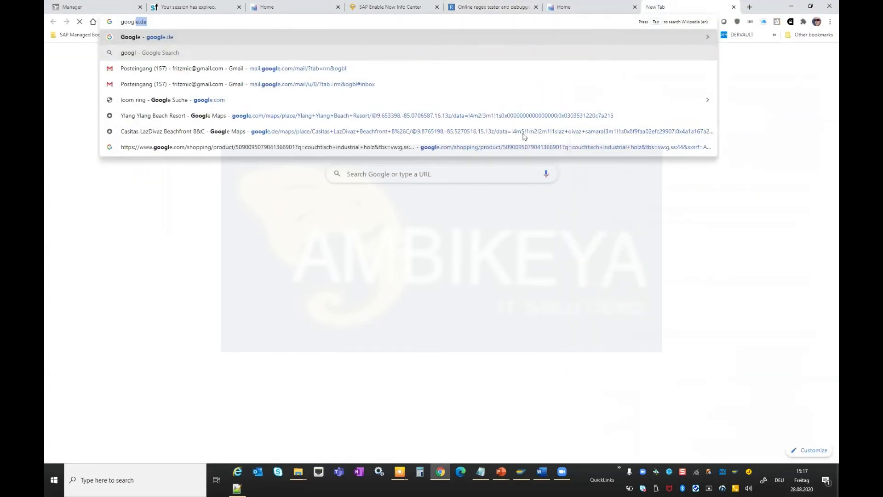
key(Return)
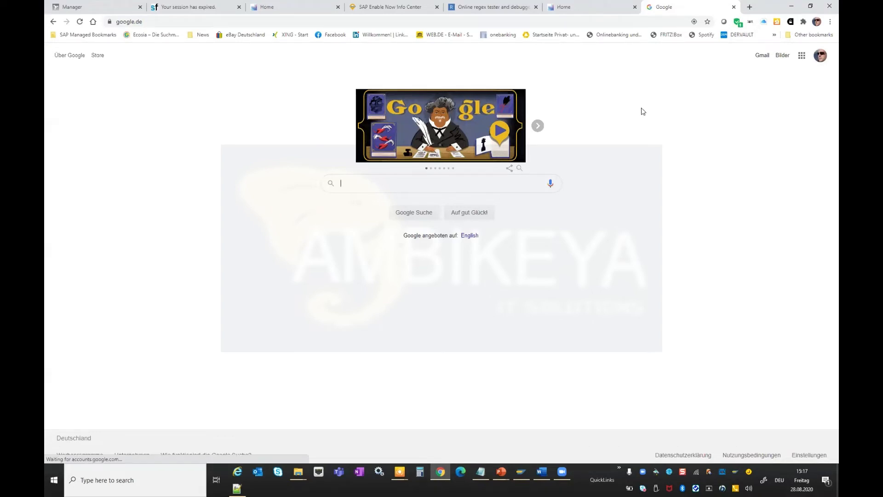
Open the browser developer tools and inspect the Google search box element and its HTML attributes.
key(F12)
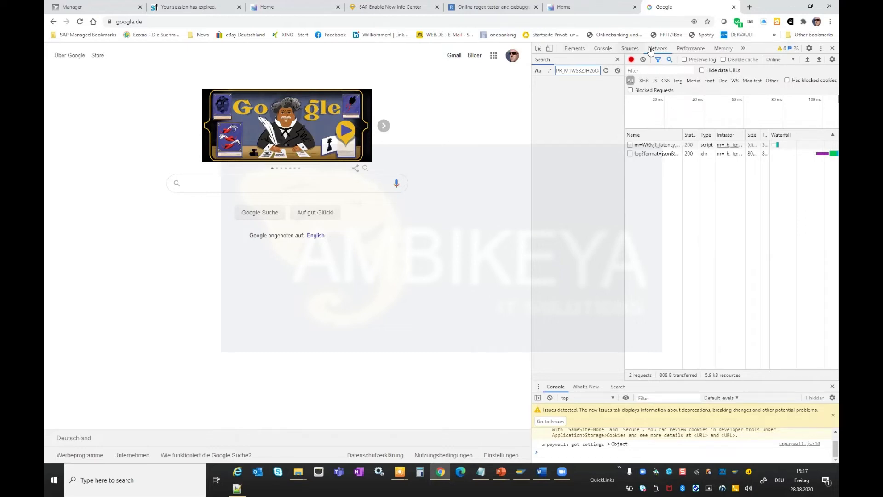
click(538, 49)
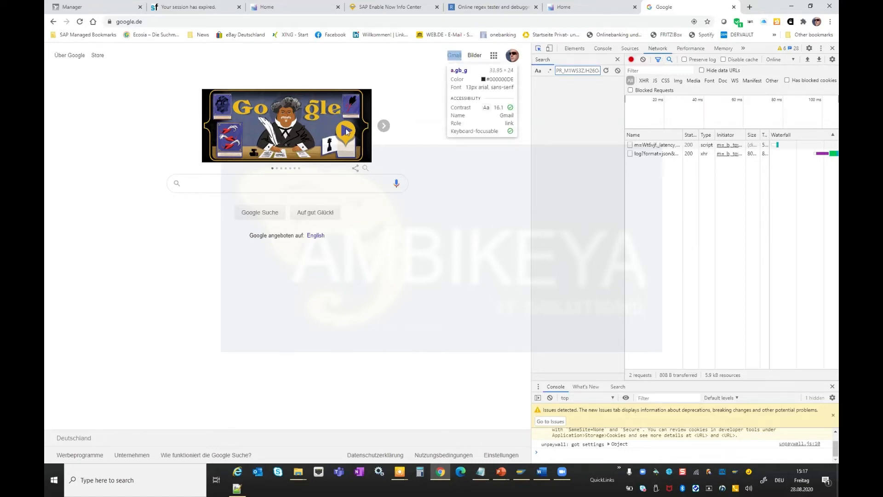
key(Escape)
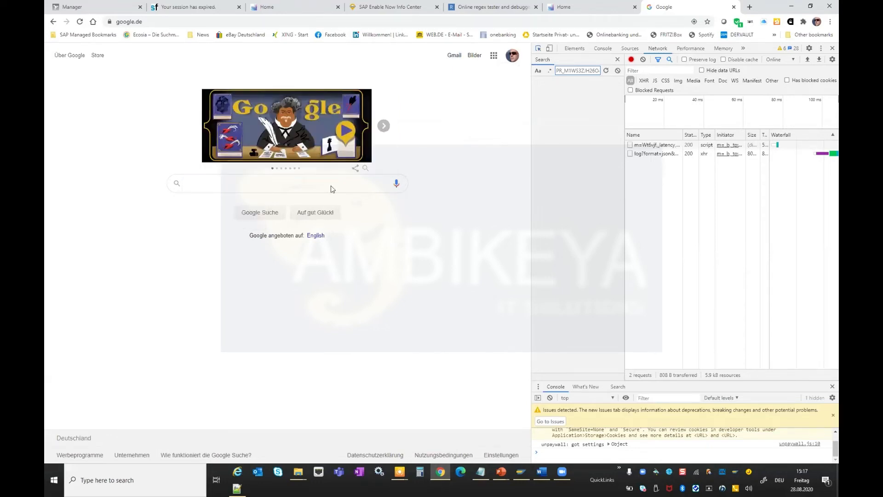
key(ctrl+shift+c)
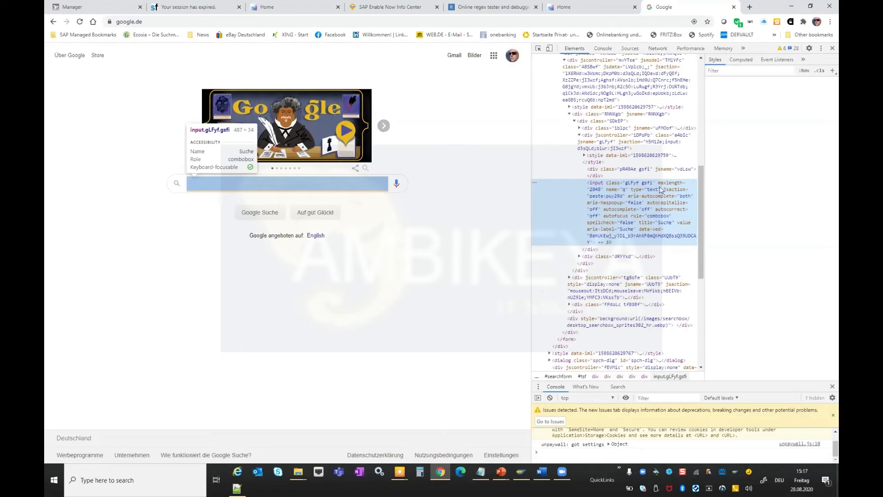
click(658, 188)
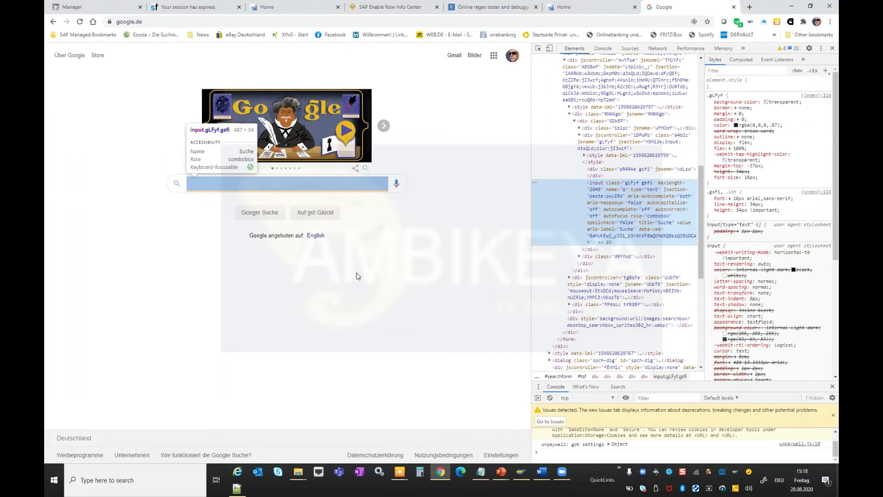
click(330, 215)
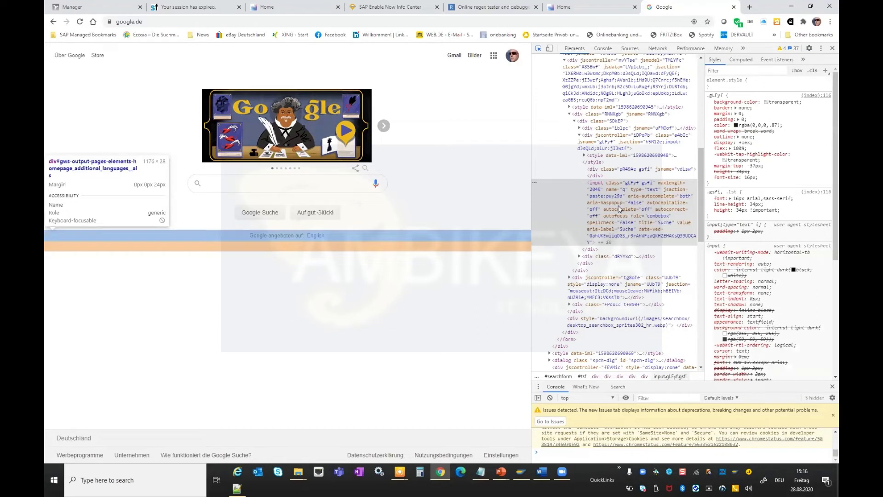
click(537, 48)
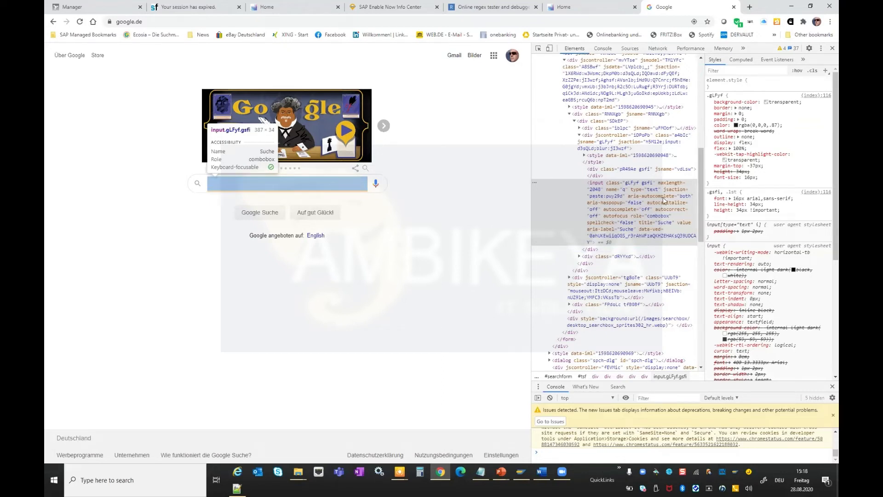
Open the SAP Web v2 profile's ident_script.js file in Notepad++.
key(alt+Tab)
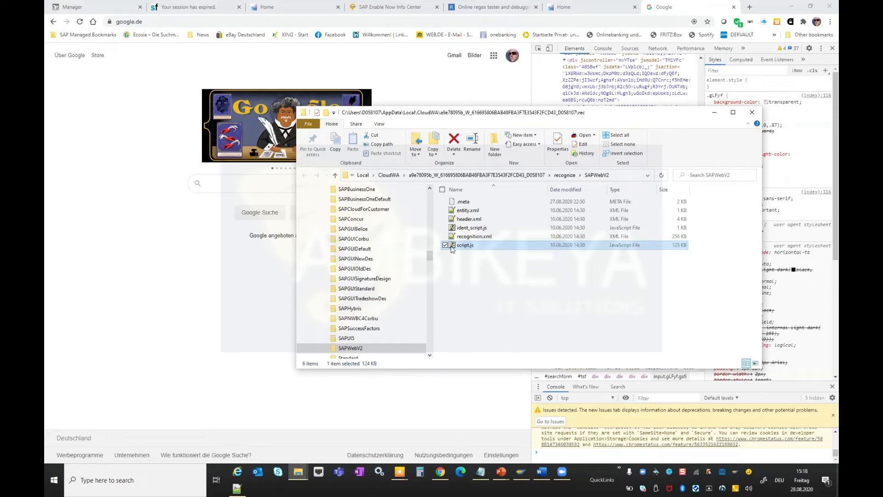
click(481, 228)
right_click(481, 228)
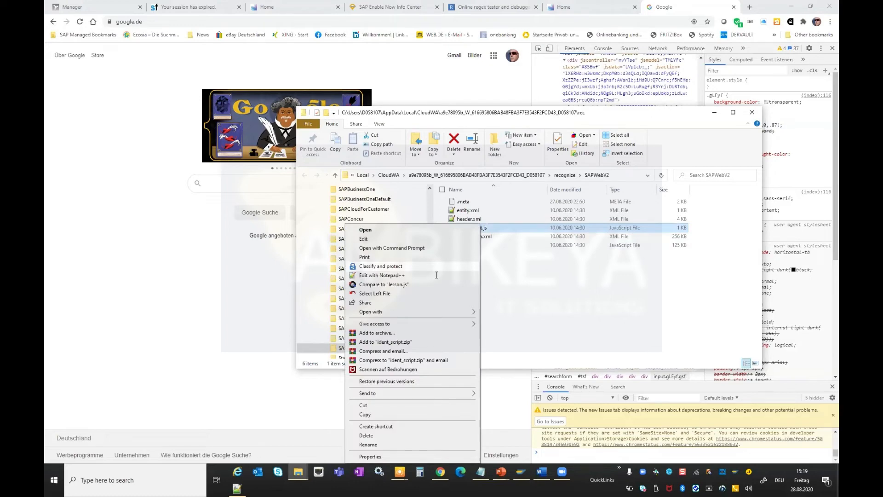
click(436, 275)
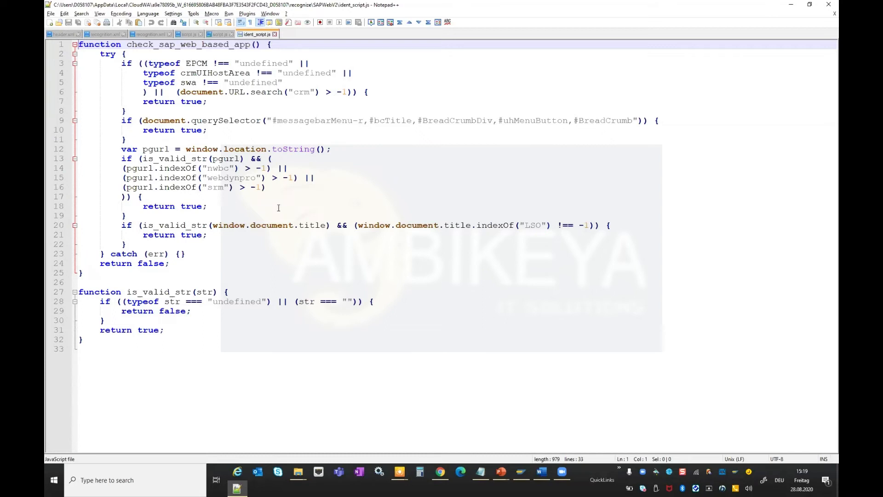
Highlight the "nwbc" URL check in ident_script.js, then minimize the editor and return to the browser.
double_click(215, 168)
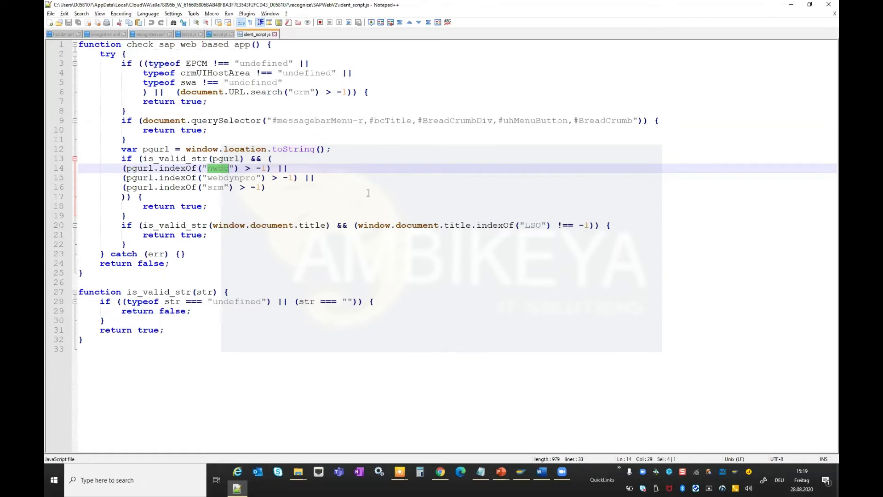
click(791, 8)
click(715, 112)
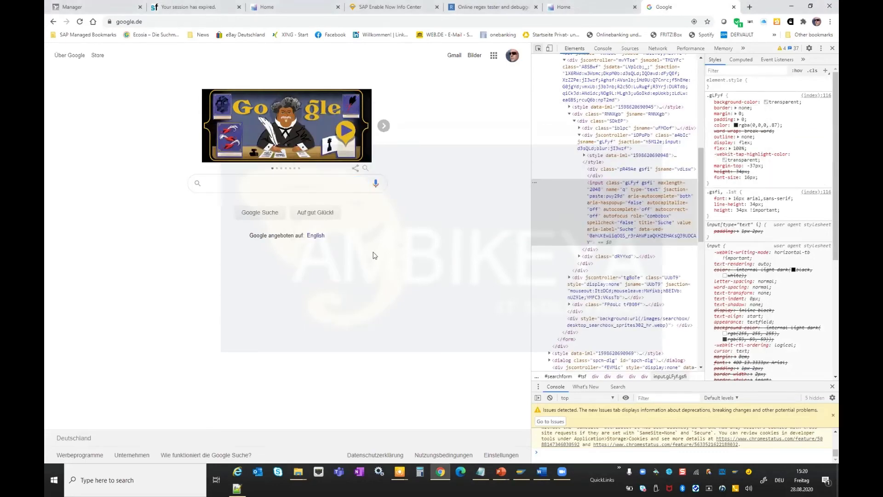
Cycle through the open windows to switch to another application.
key(alt+Tab)
key(alt+Tab)
key(alt+Tab)
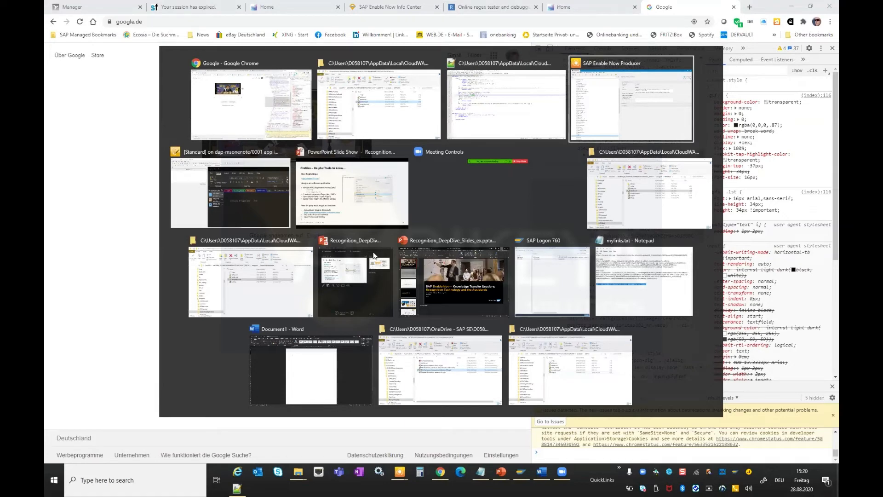
key(alt+Tab)
key(alt+Tab)
key(alt+Tab)
key(alt+Tab)
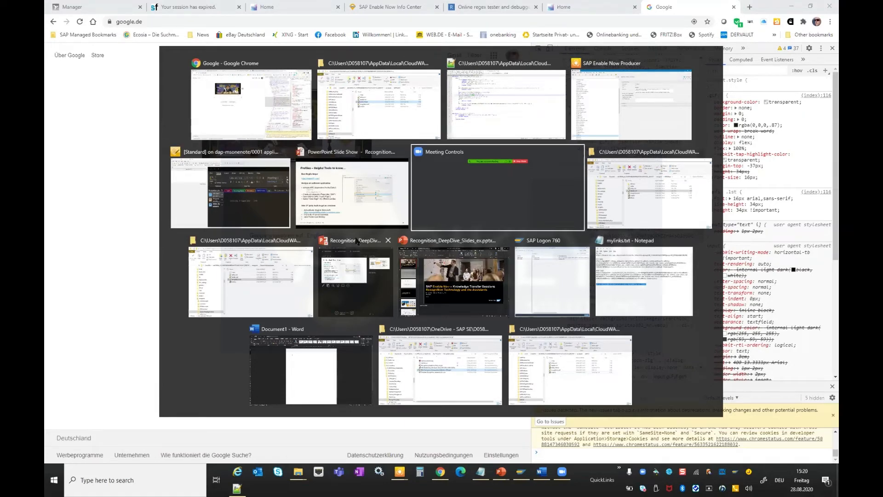
key(alt+Tab)
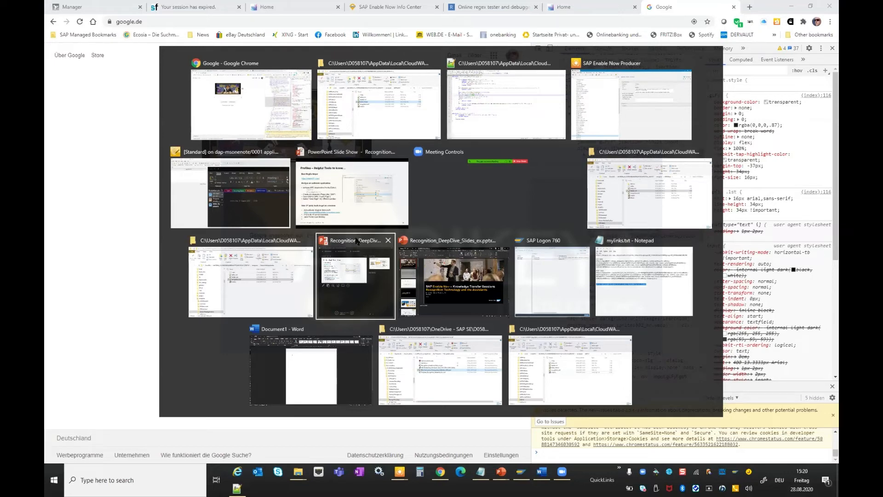
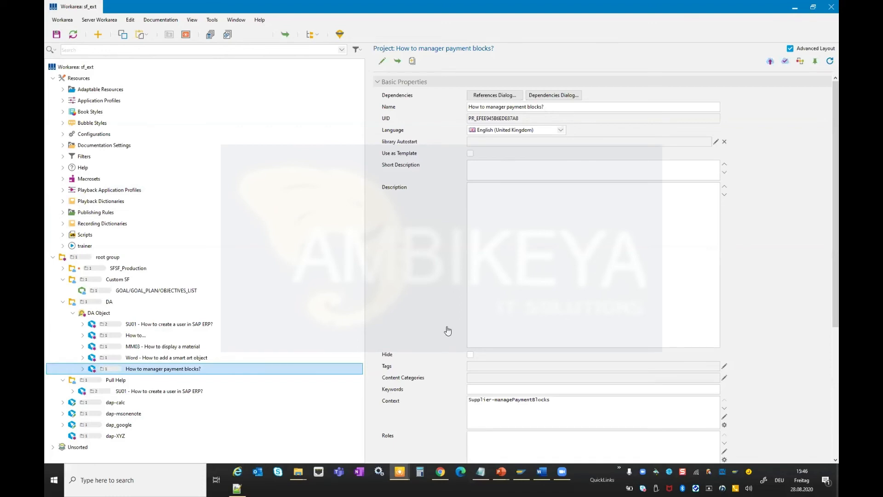
Review the project's Context value and its Web Assistant Context product name, version and system fields.
scroll(448, 327, down, 5)
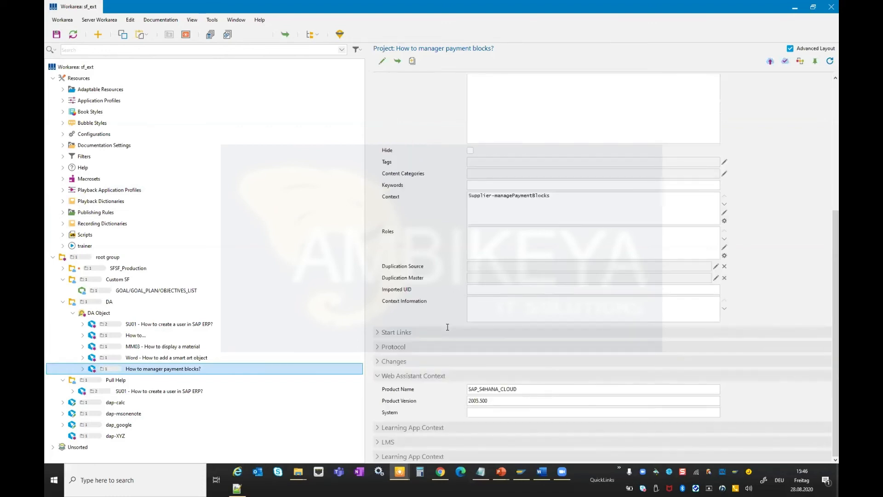
click(560, 199)
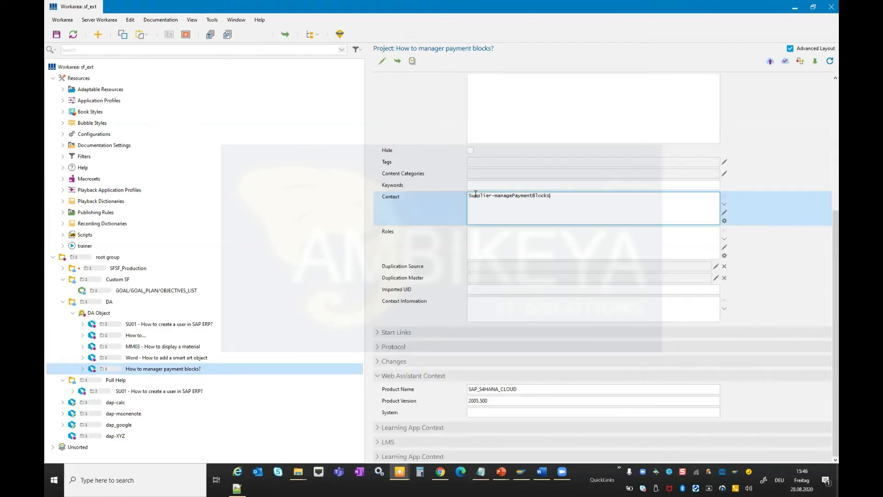
double_click(552, 197)
click(551, 198)
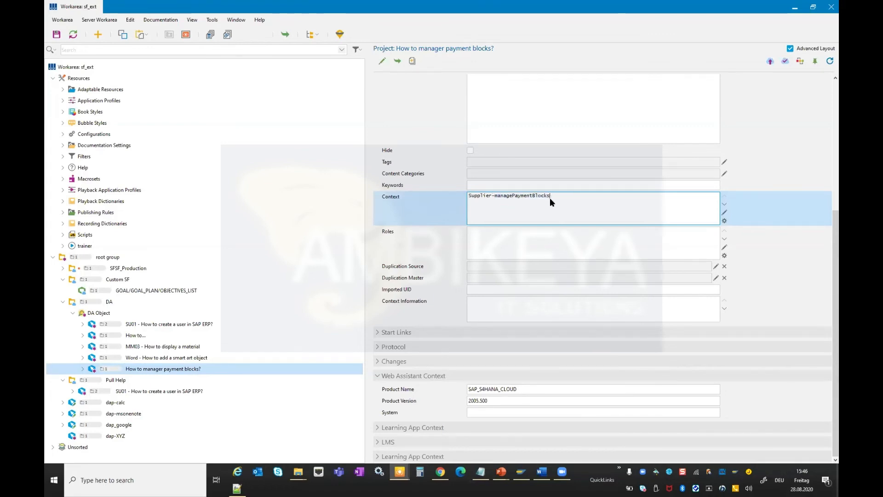
click(396, 391)
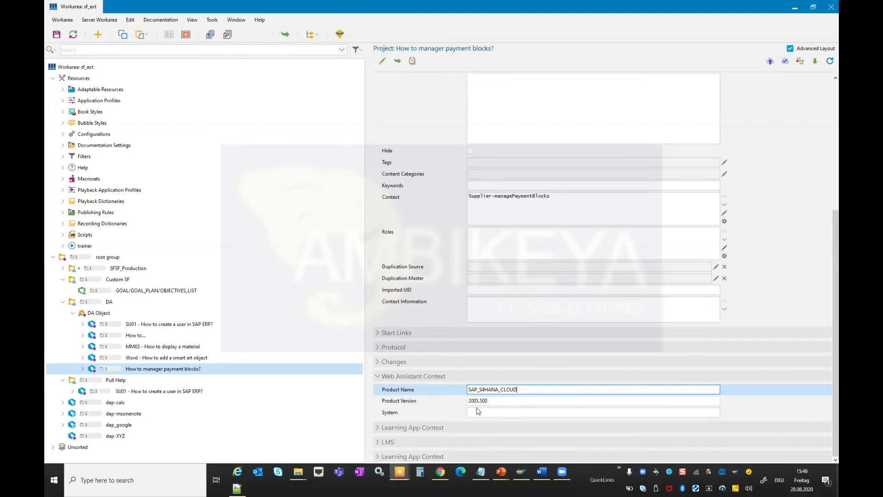
key(Tab)
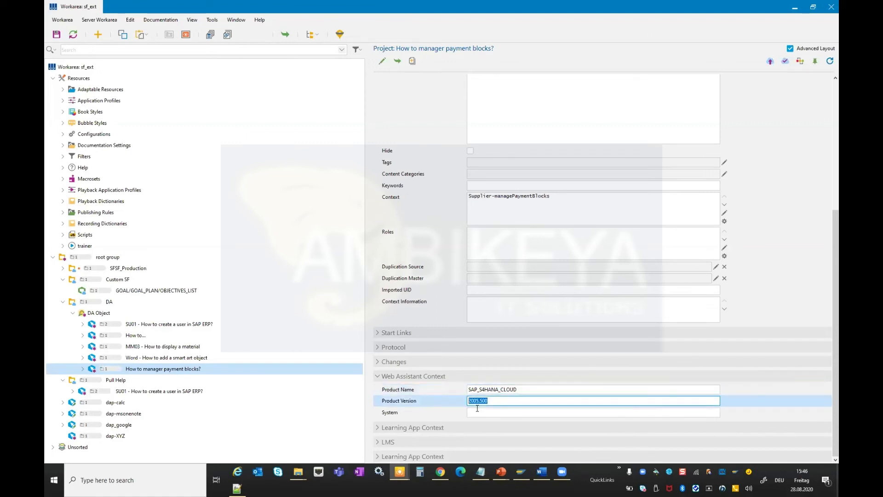
key(Right)
key(Tab)
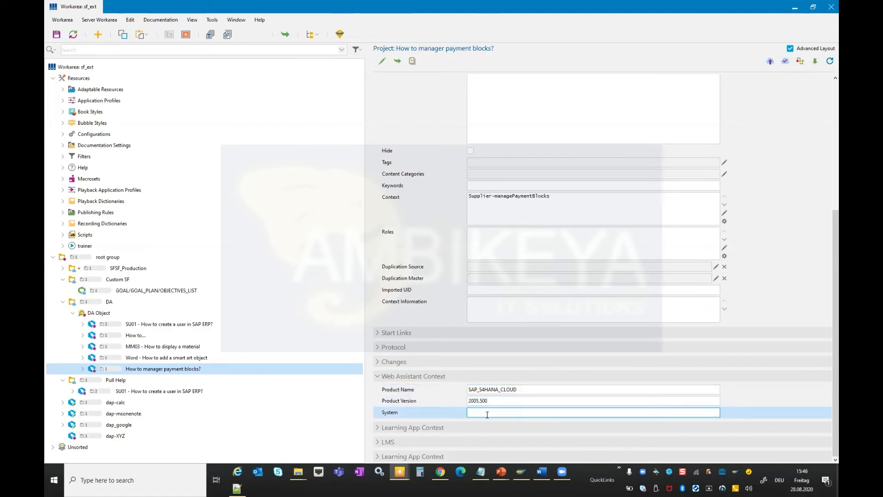
Expand the Learning App Context section and review the Learning App Category options without changing them.
click(377, 428)
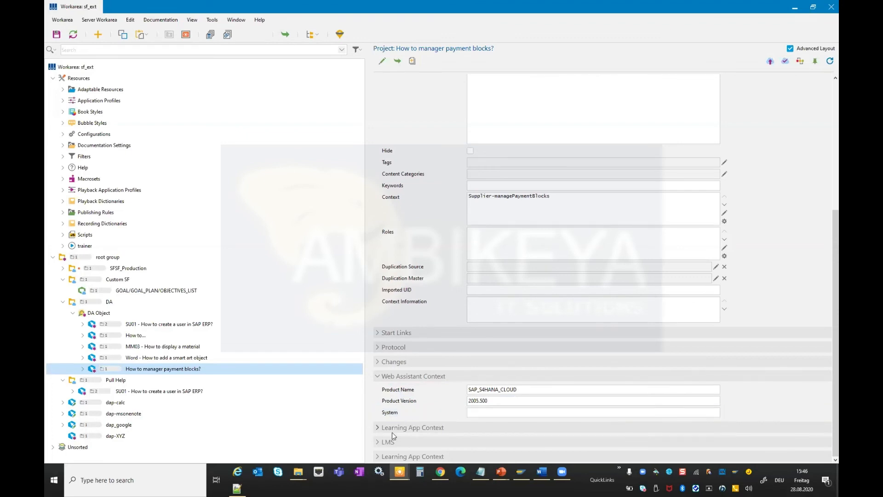
click(392, 430)
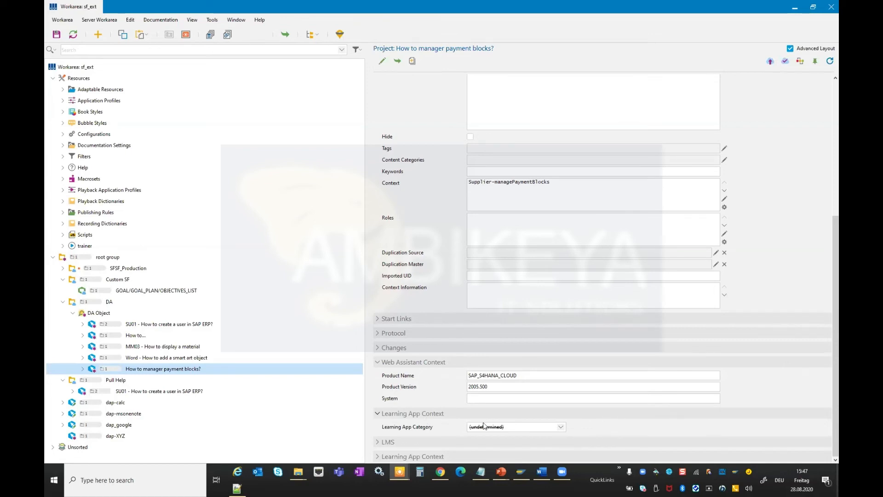
click(505, 427)
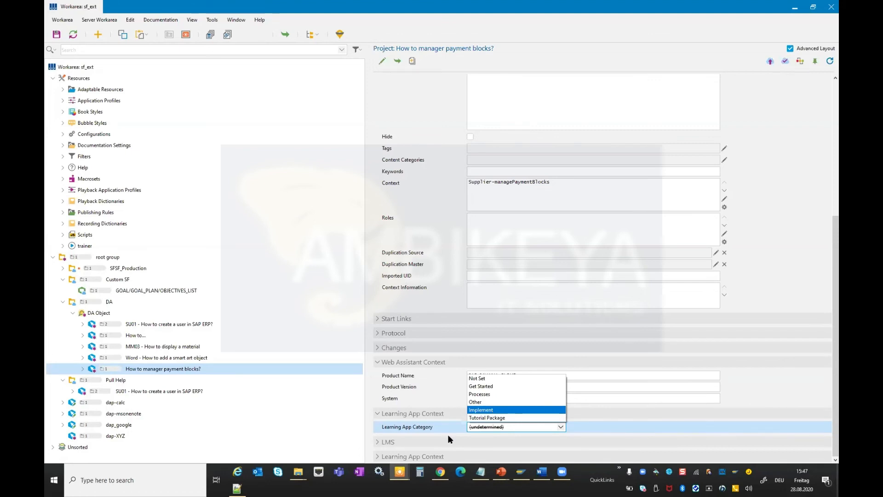
key(Down)
click(419, 429)
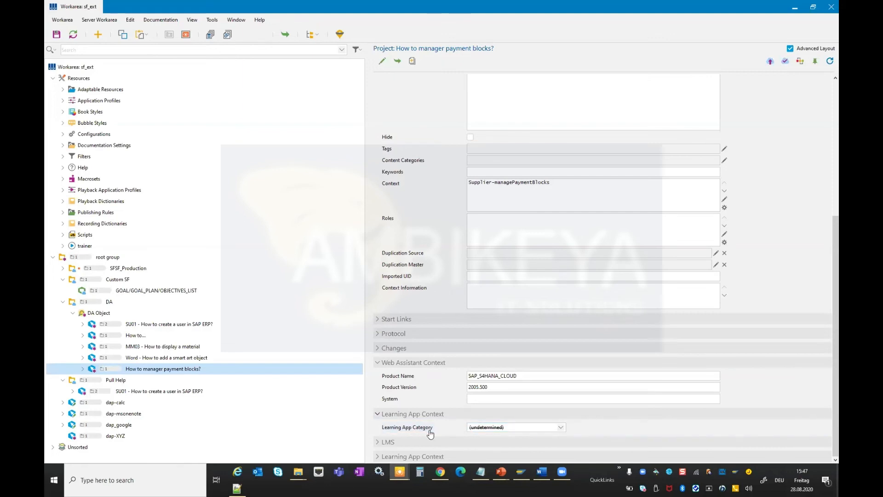
click(440, 413)
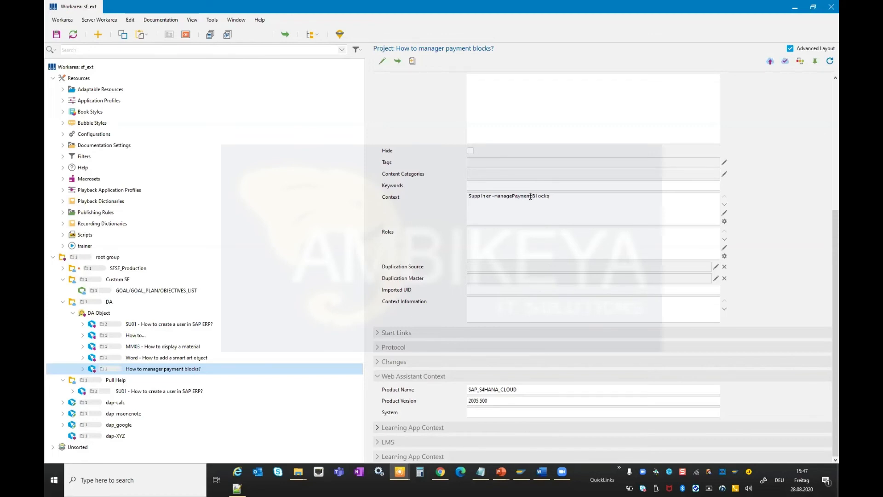
Open the payment blocks project in the editor and browse its screens to the Manage Payment Blocks screen.
double_click(153, 368)
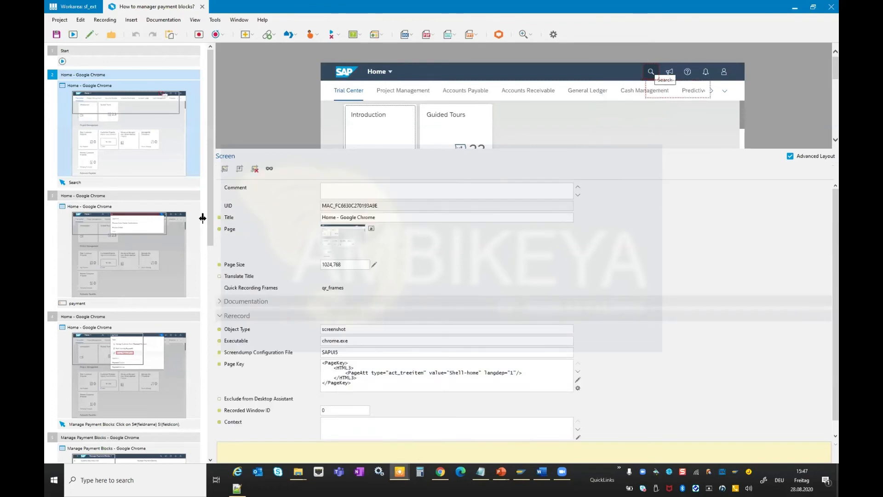
scroll(417, 355, down, 1)
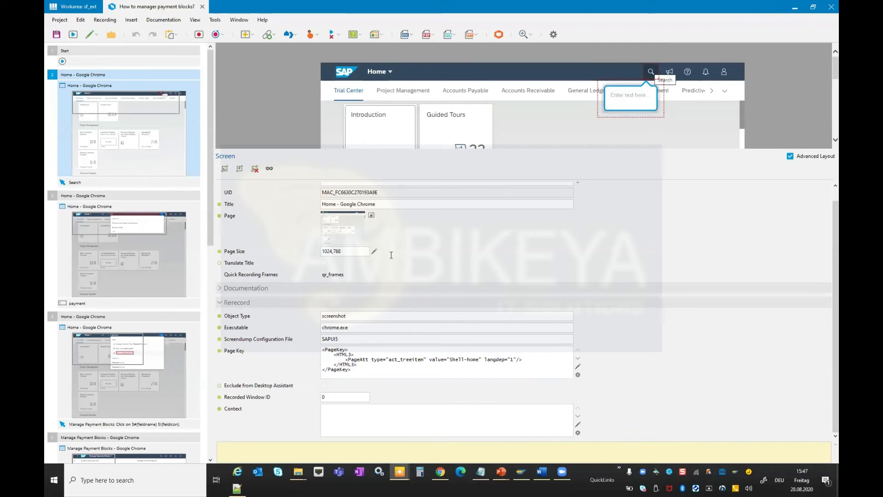
click(144, 254)
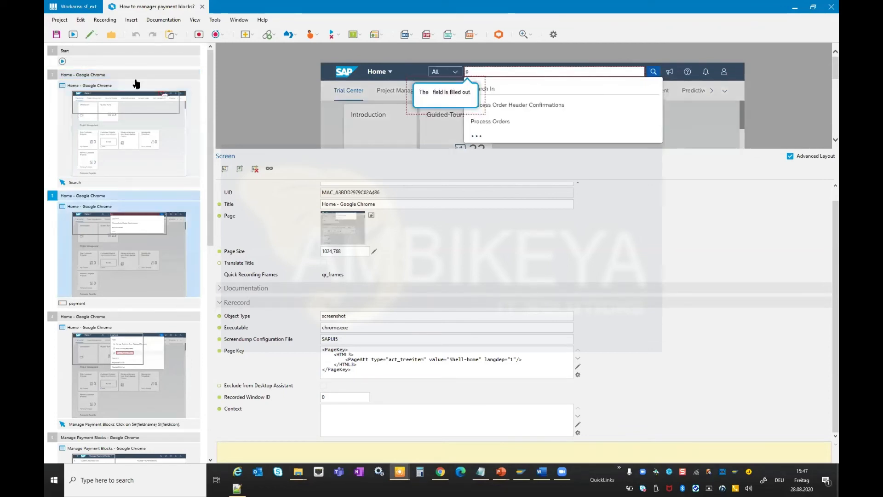
scroll(134, 123, down, 8)
click(134, 123)
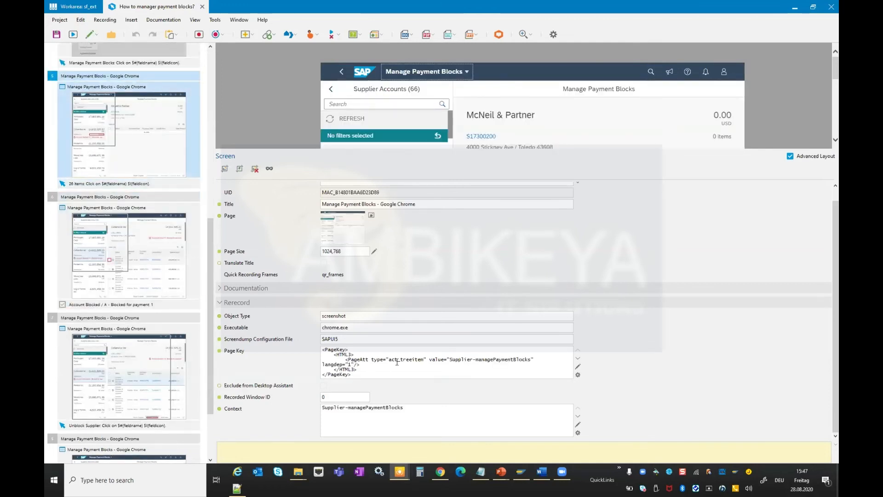
Compare the Manage Payment Blocks screen's Page Key value with its Context entry Supplier-managePaymentBlocks.
drag(451, 359, 478, 365)
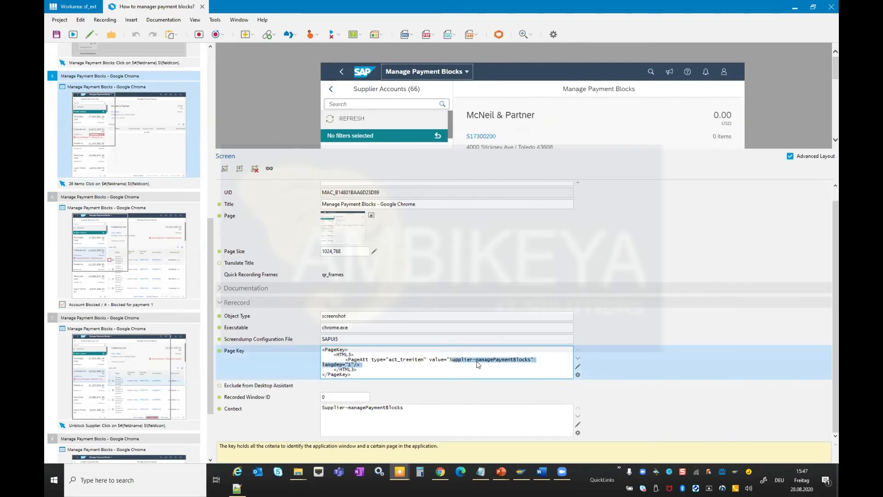
click(519, 360)
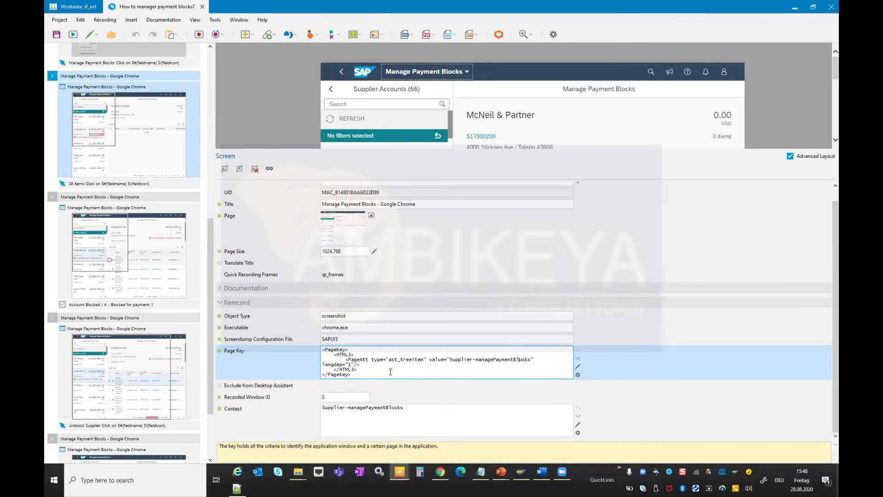
click(361, 411)
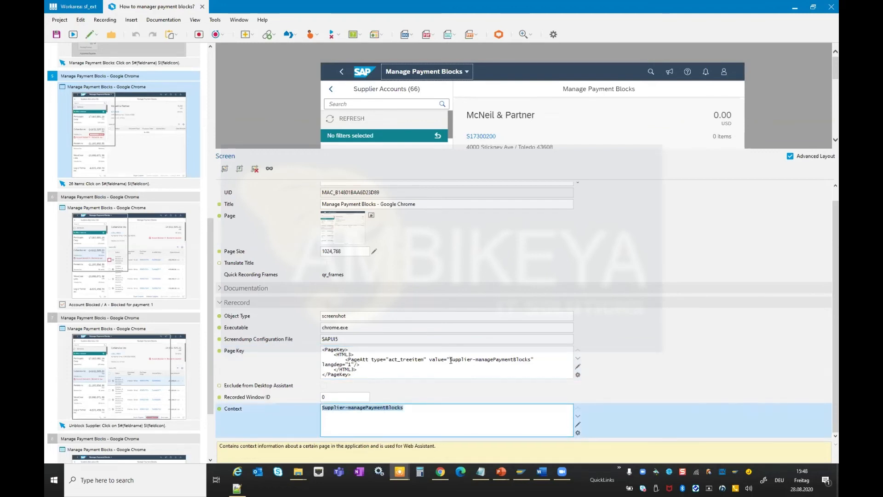
click(525, 359)
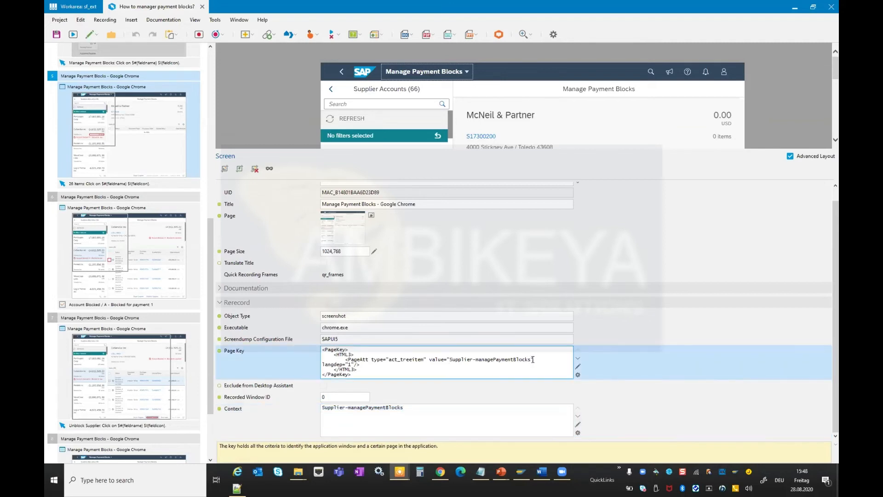
drag(531, 359, 449, 363)
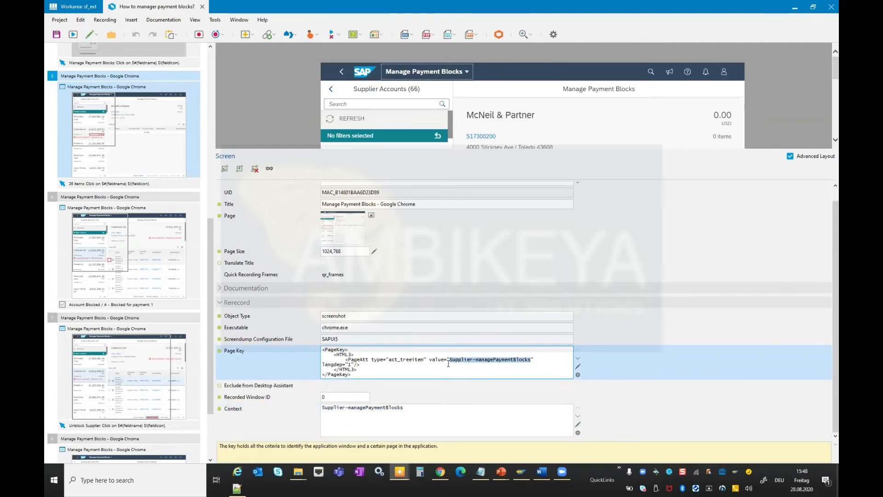
click(272, 417)
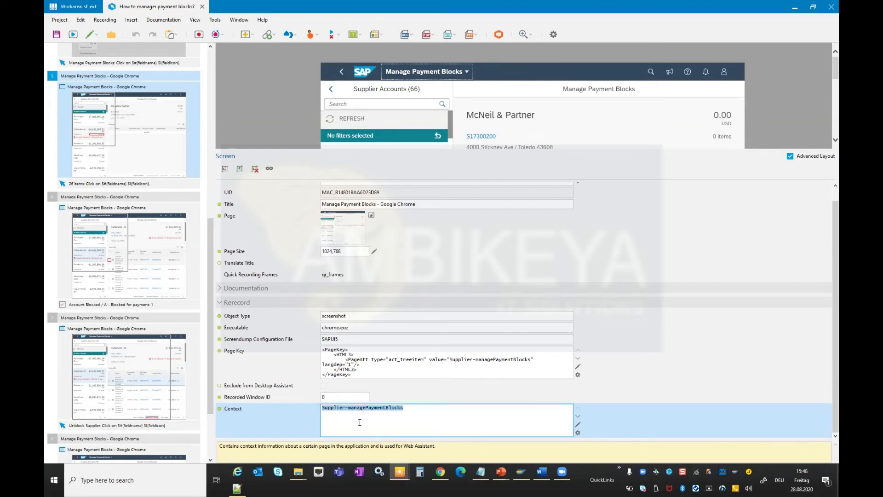
Close the project editor and switch to the Show Context Information presentation slide.
click(203, 7)
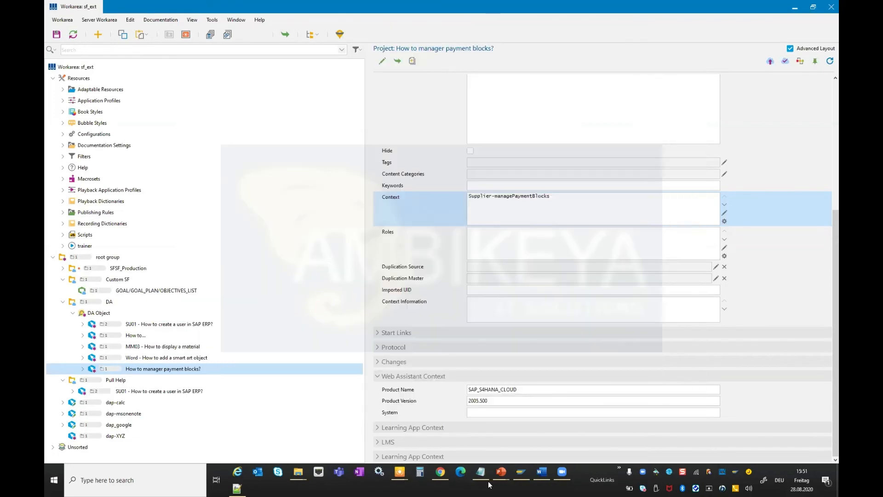
key(alt+Tab)
key(alt+Tab)
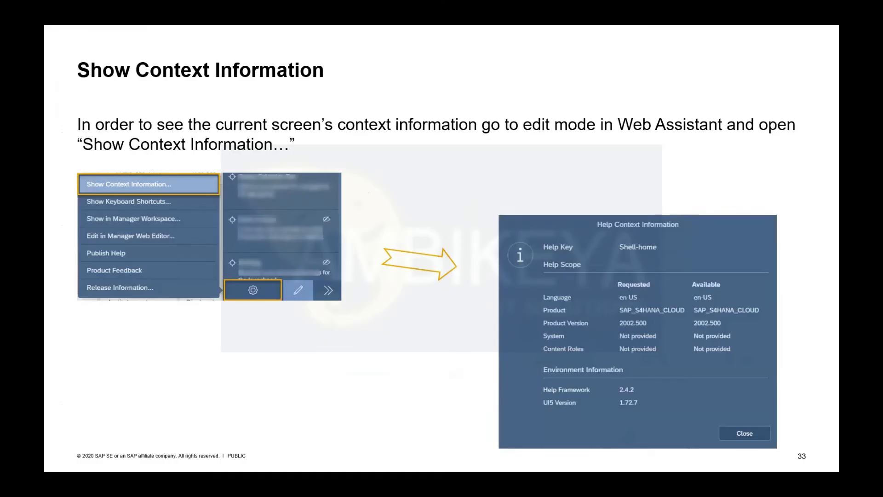
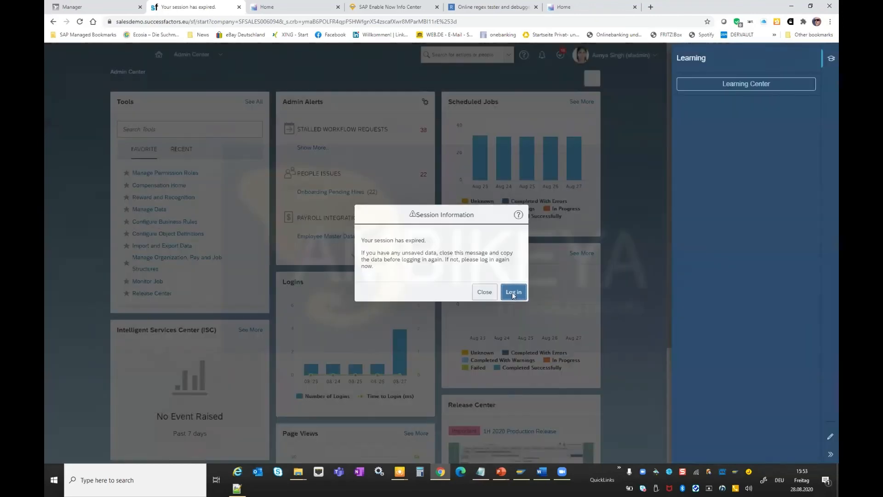
Close the help content dialog and sign back in to SuccessFactors with the prefilled login.
click(513, 293)
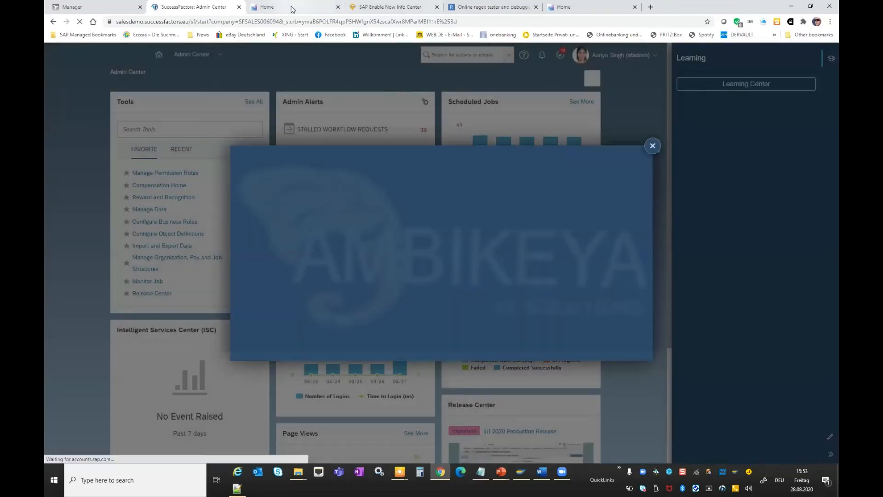
click(291, 6)
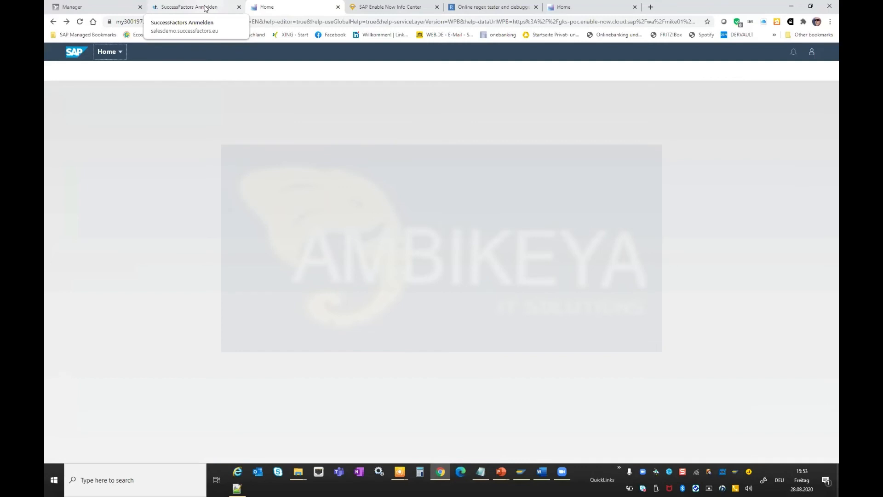
click(205, 8)
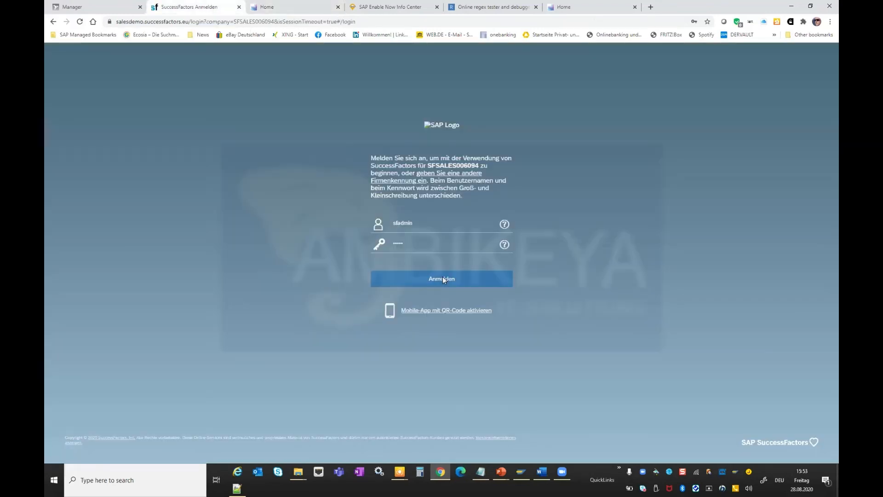
key(Return)
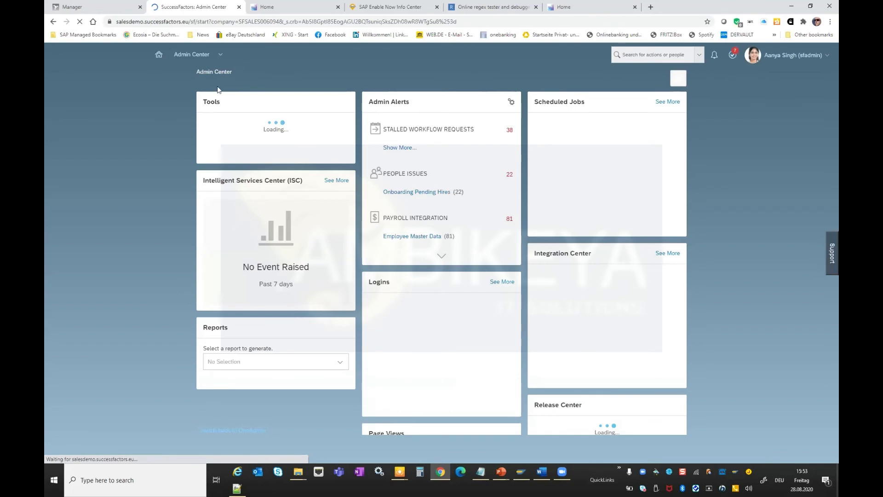
Open the Goals page from the Admin Center navigation menu.
click(220, 55)
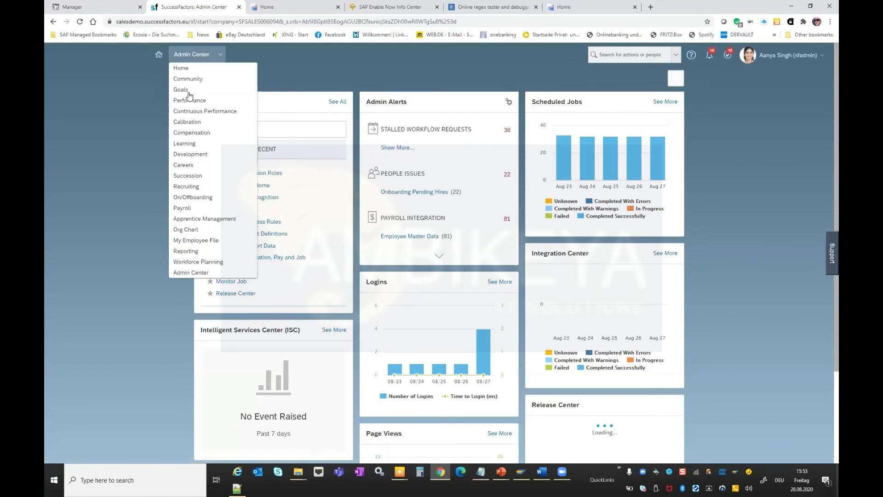
click(188, 91)
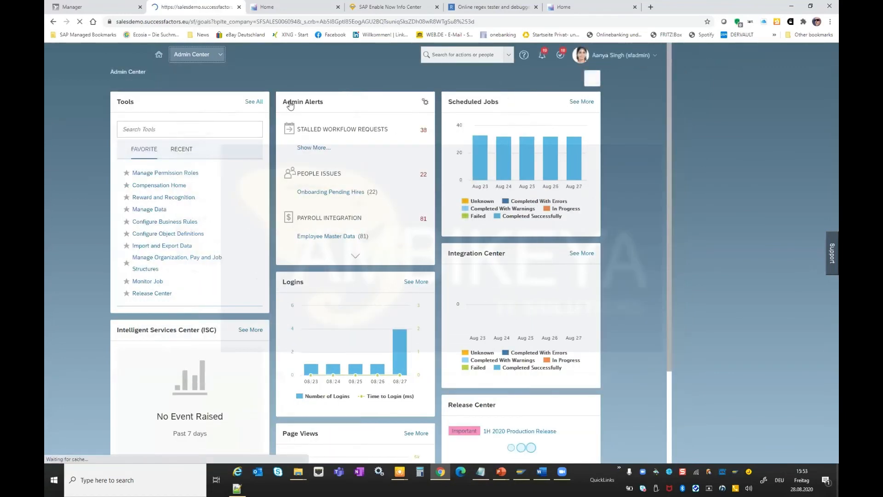
click(285, 7)
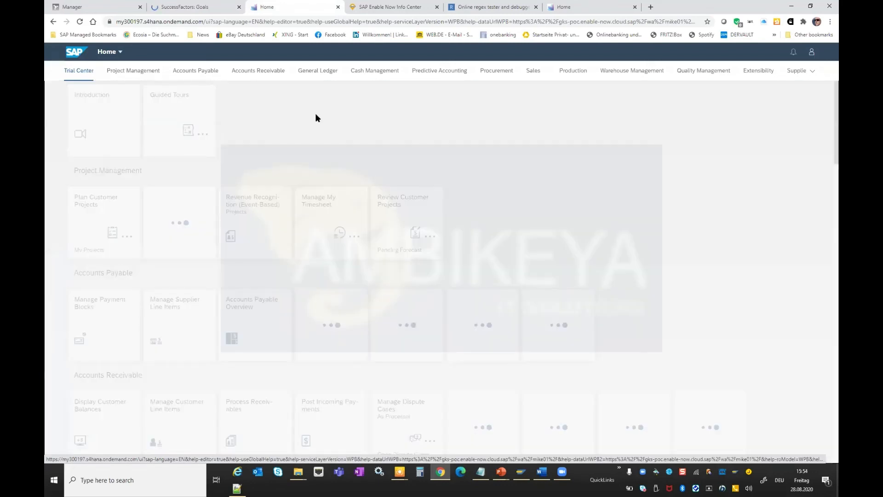
scroll(211, 98, down, 4)
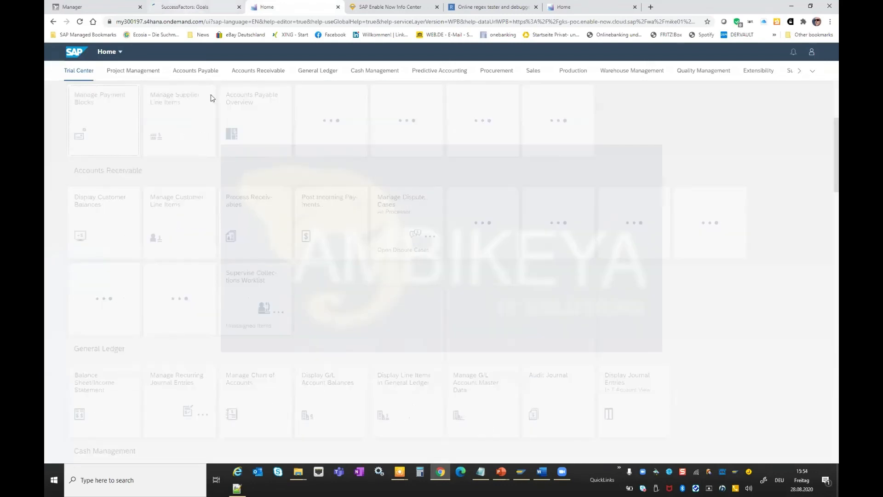
key(ctrl+shift+Tab)
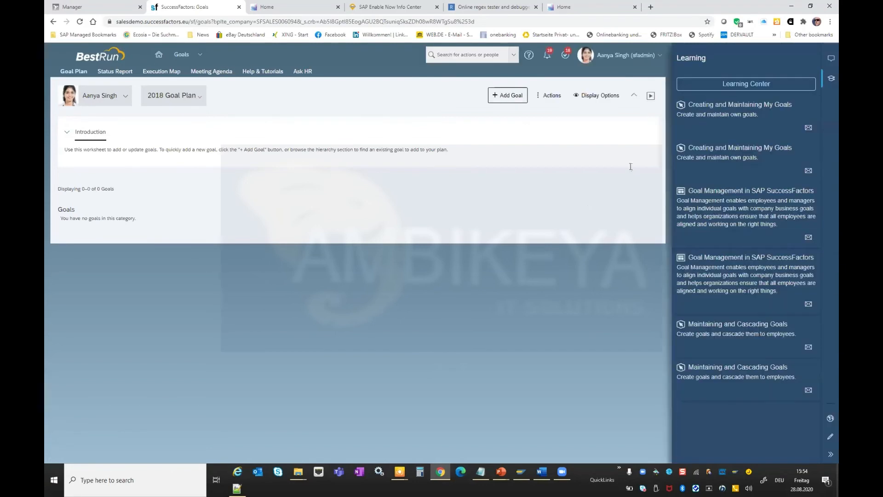
Enter Web Assistant edit mode, start a new help tile, and activate its element picker.
click(830, 436)
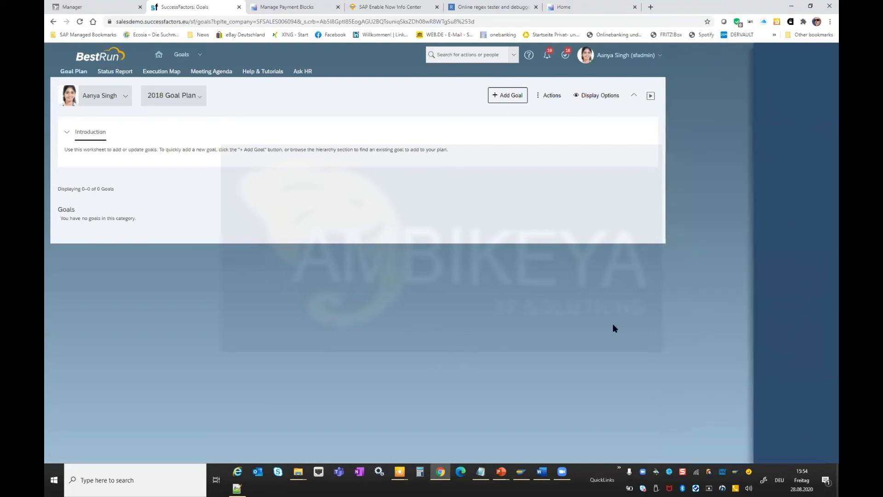
click(830, 61)
click(830, 59)
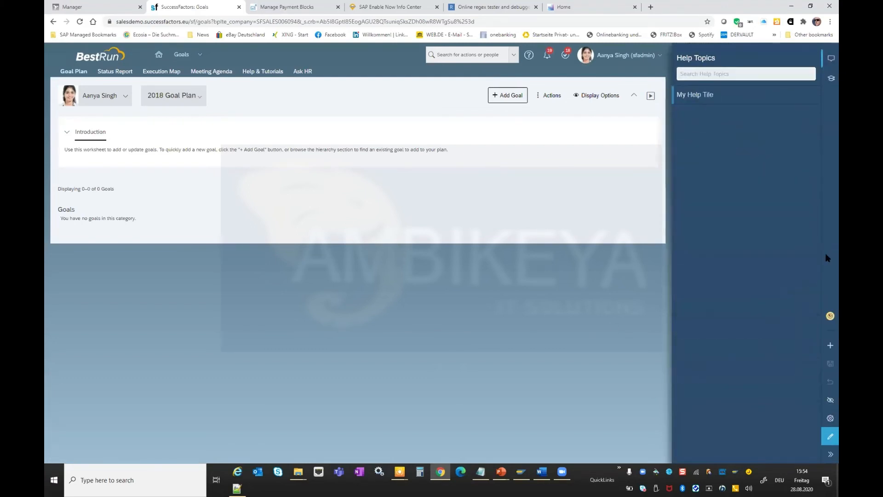
click(829, 346)
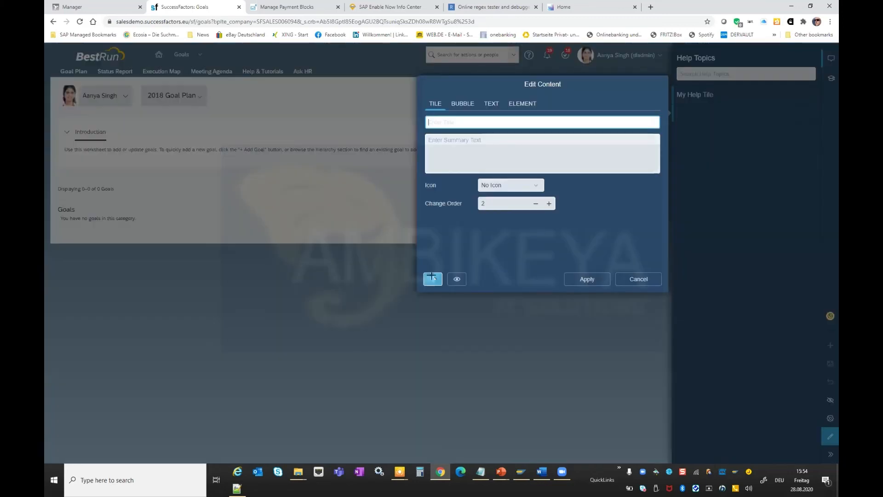
click(432, 278)
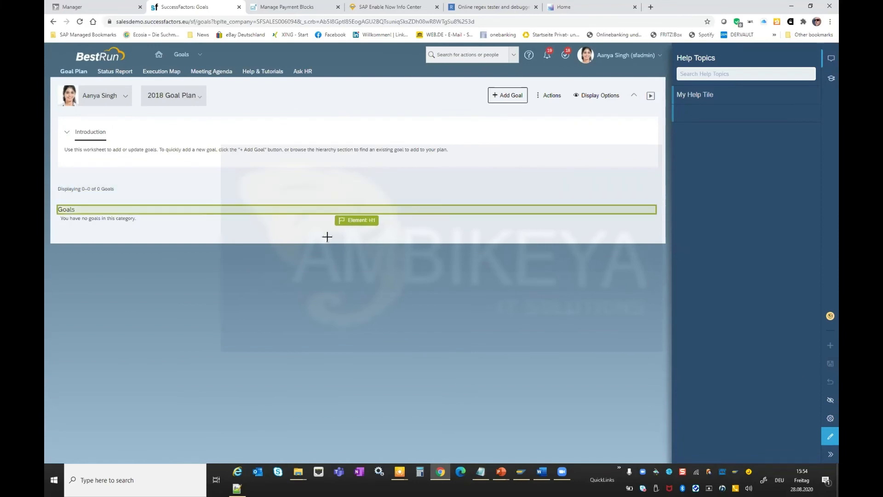
Examine the element recognition information for the goal plan switcher and the search type menu, then cancel the tile.
click(319, 277)
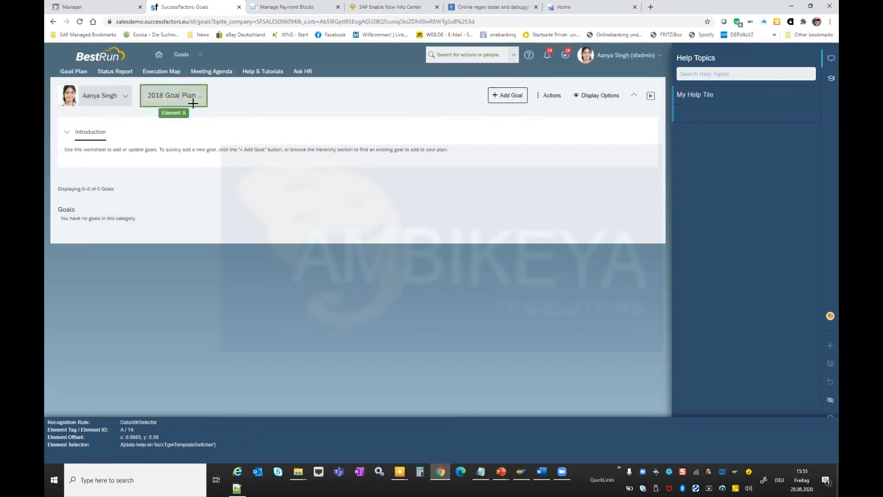
key(shift)
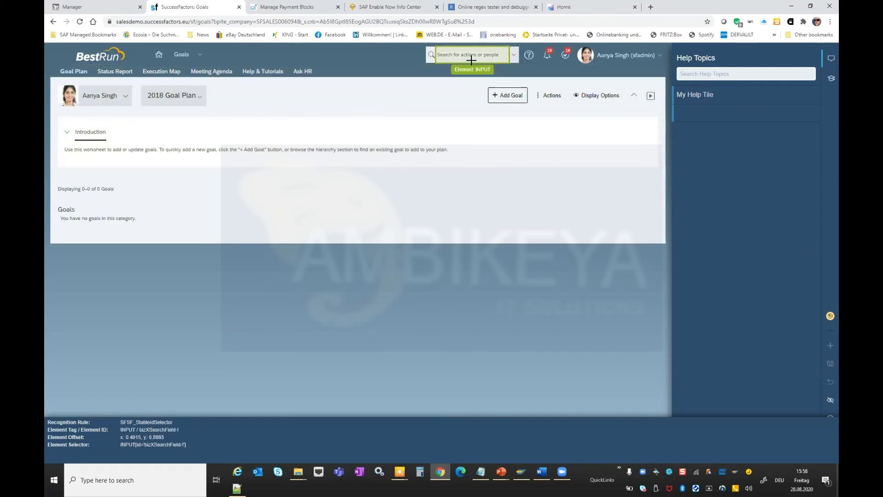
key(ctrl+a)
click(515, 60)
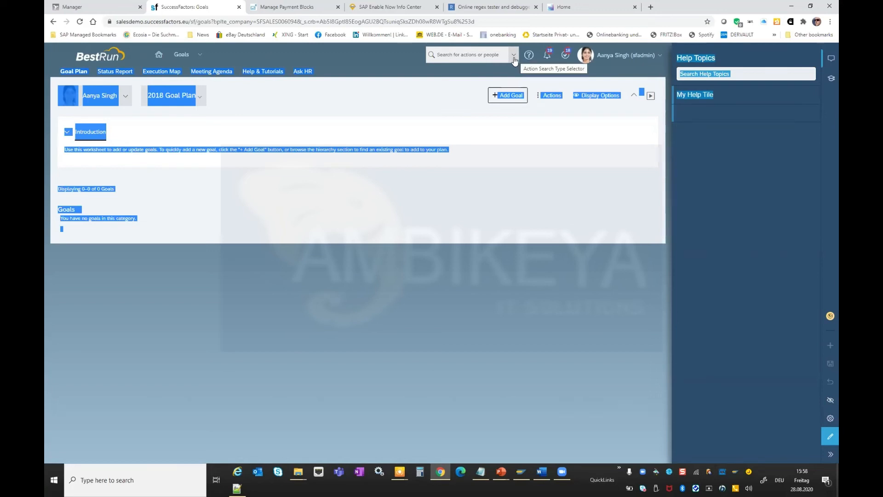
click(514, 57)
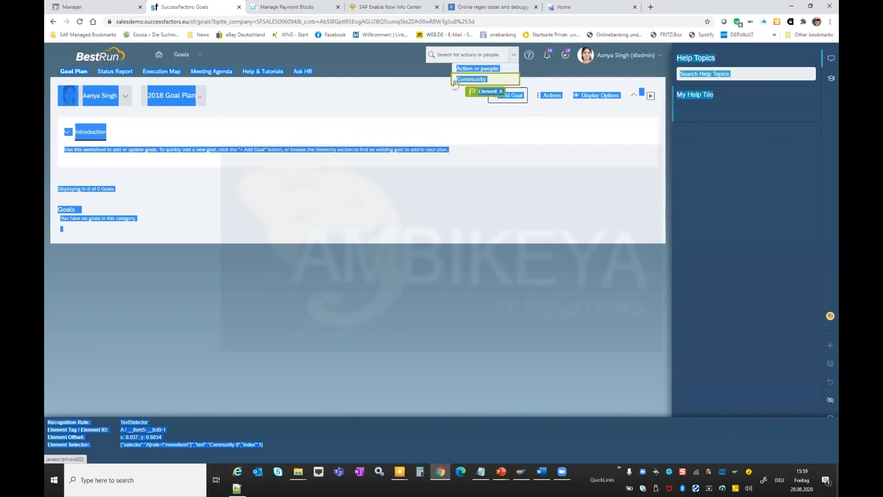
click(453, 80)
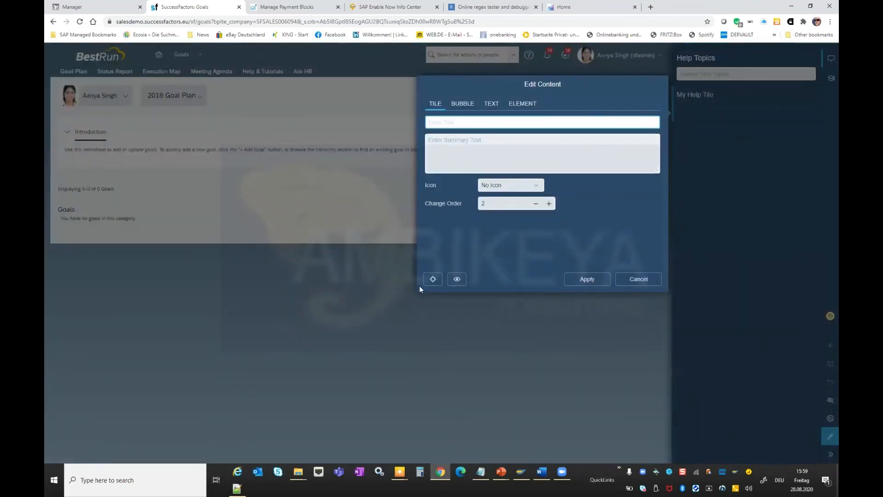
click(634, 283)
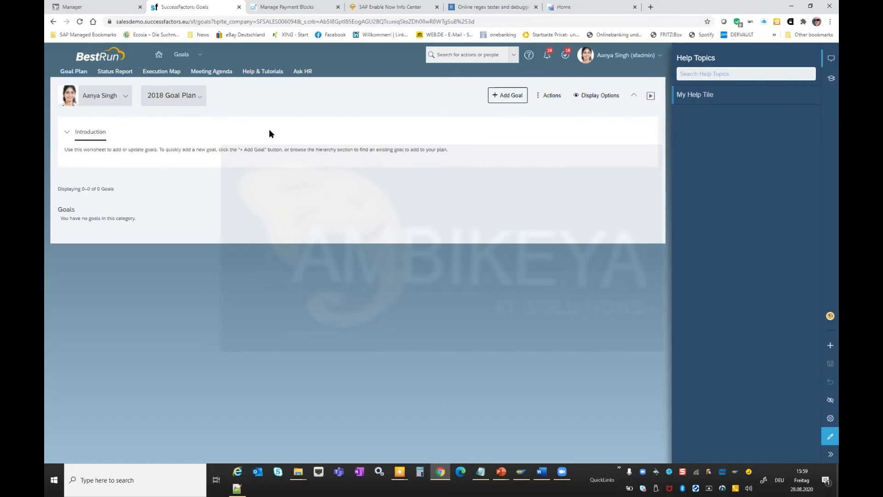
Switch to the Object Contexts and Selectors presentation slide and back to the browser.
key(alt+Tab)
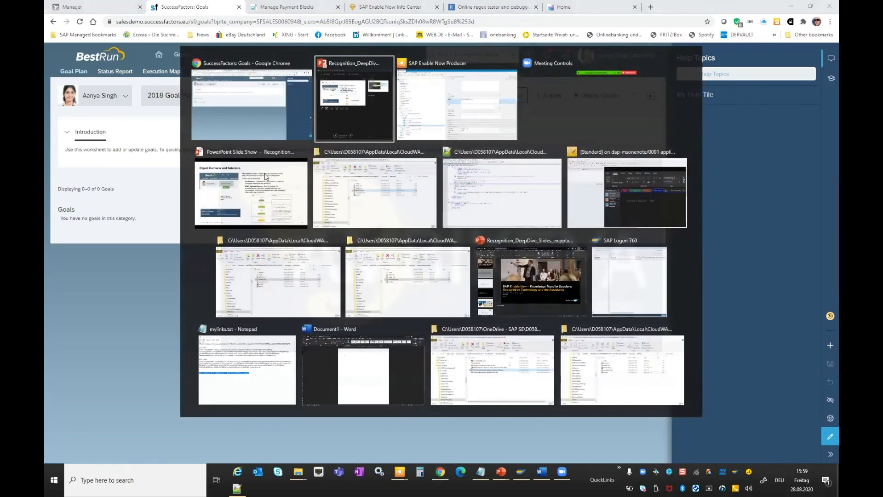
click(265, 176)
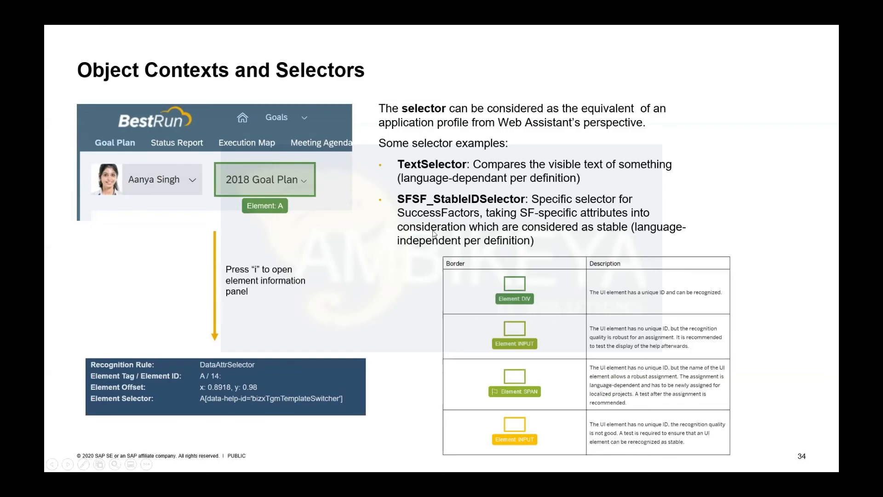
key(alt+Tab)
Open Web Assistant on the Manage Payment Blocks app, enter edit mode, and add a help tile using element picking.
click(285, 7)
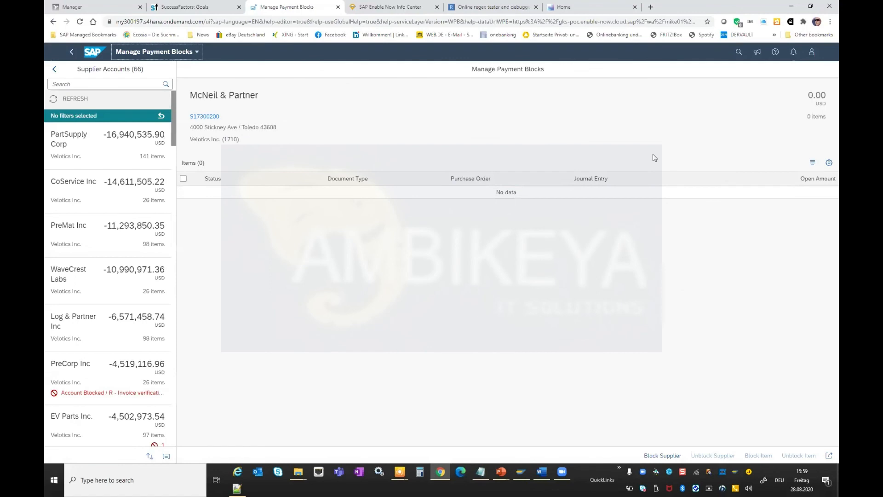
click(775, 59)
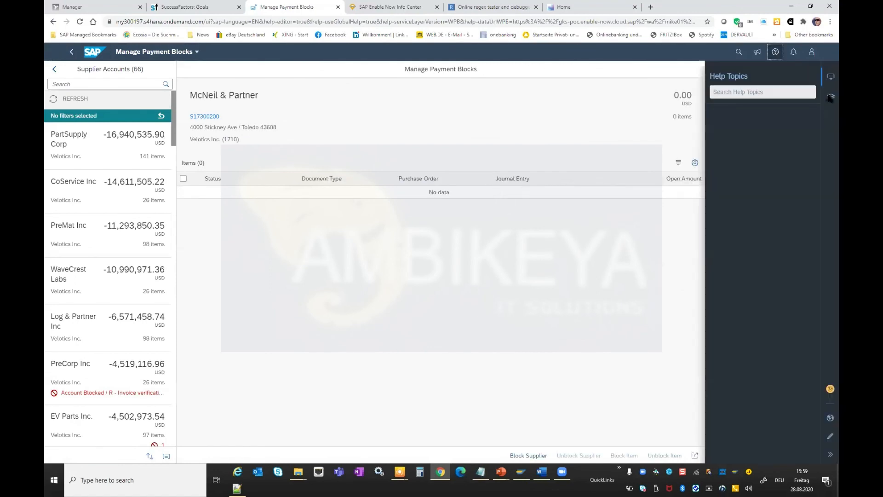
click(828, 436)
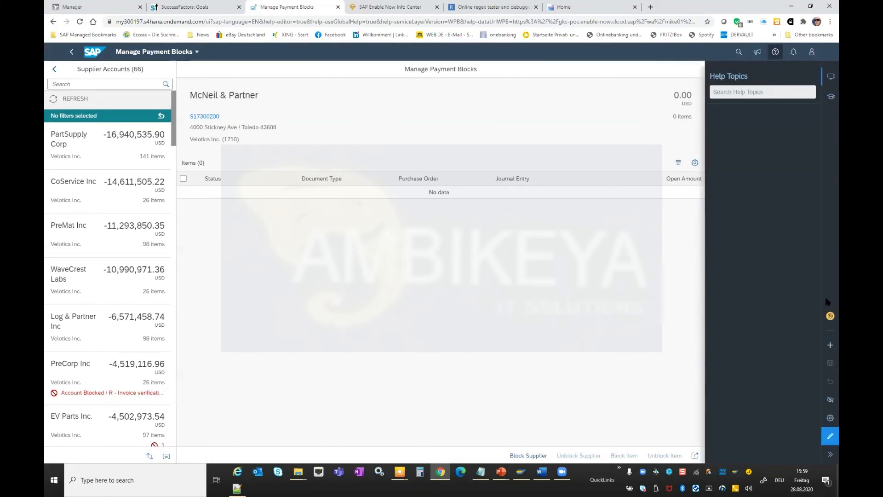
click(829, 345)
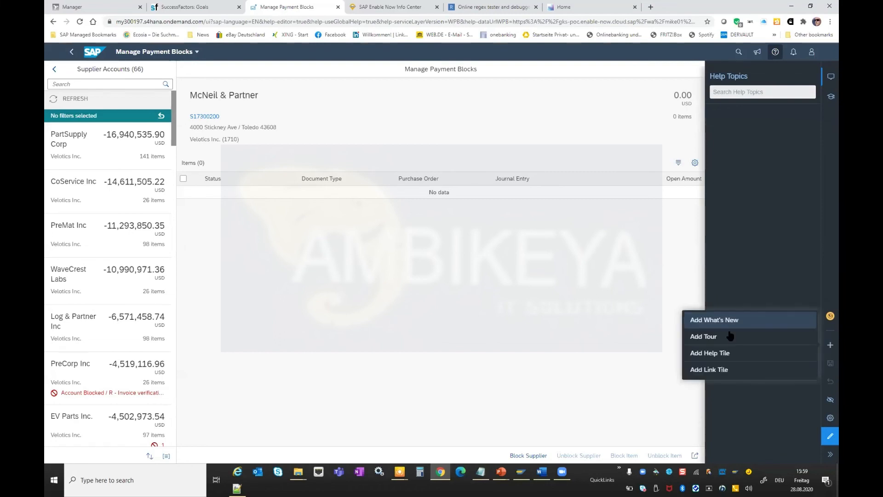
click(723, 353)
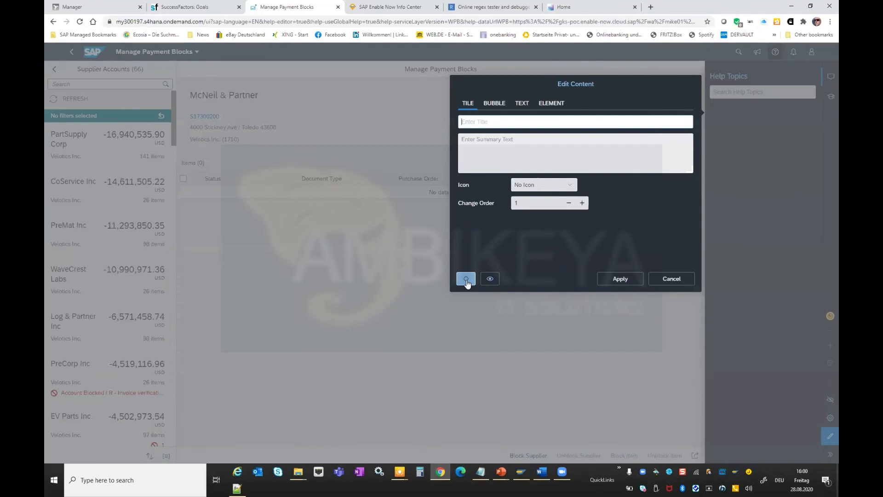
click(466, 279)
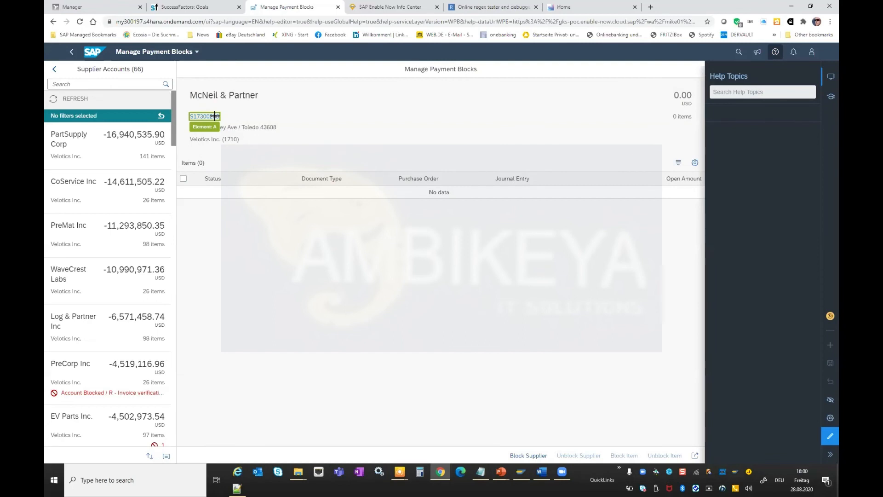
Inspect and pick the detail area's element, discard the tile, and open the SAP Enable Now Info Center tab.
key(ctrl)
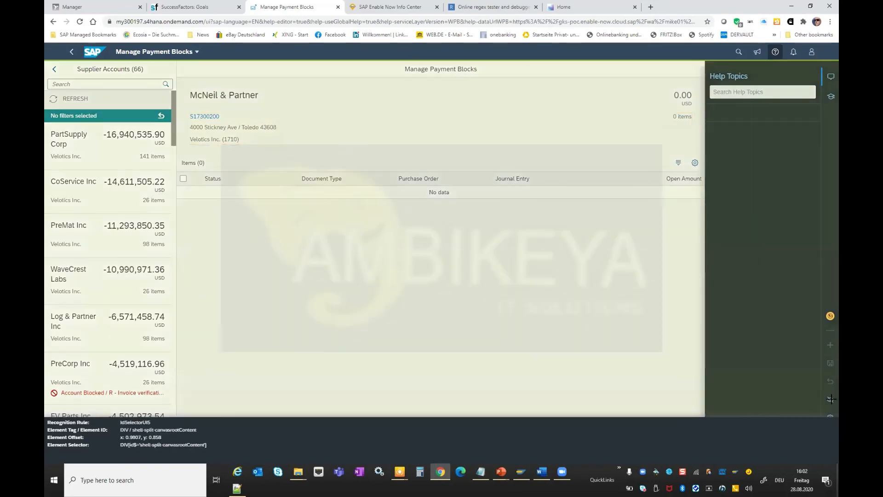
click(517, 287)
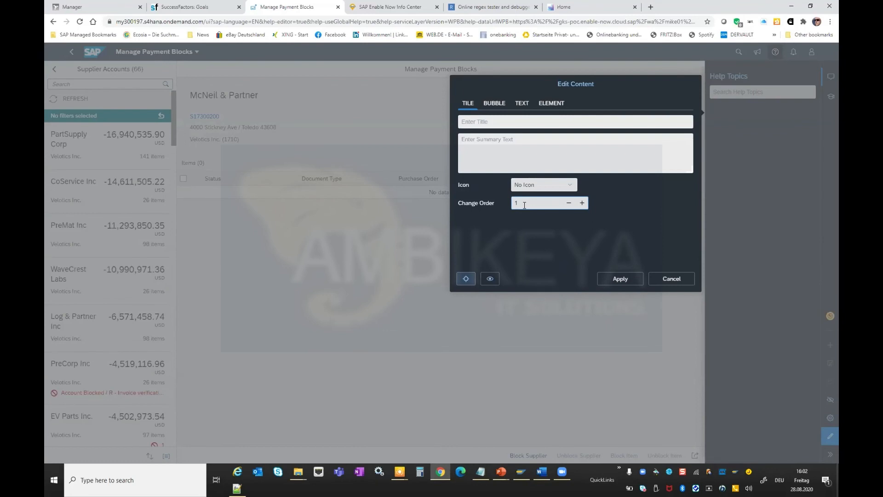
click(616, 279)
click(674, 279)
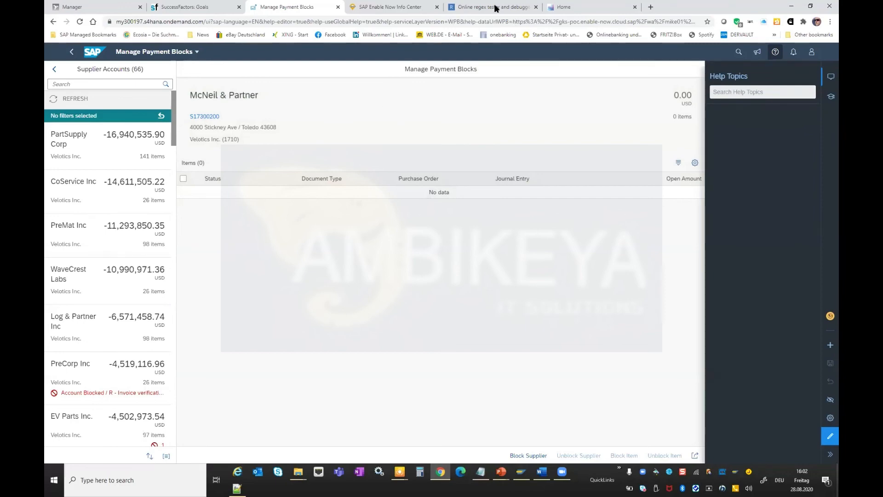
click(390, 7)
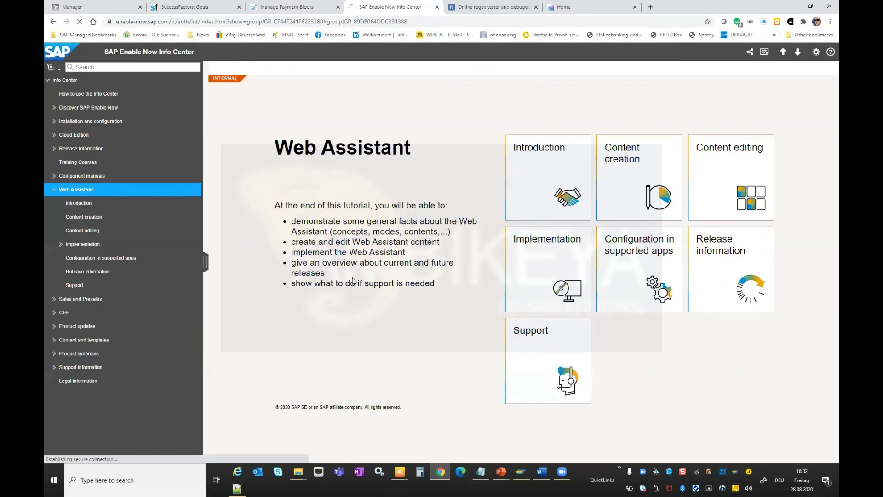